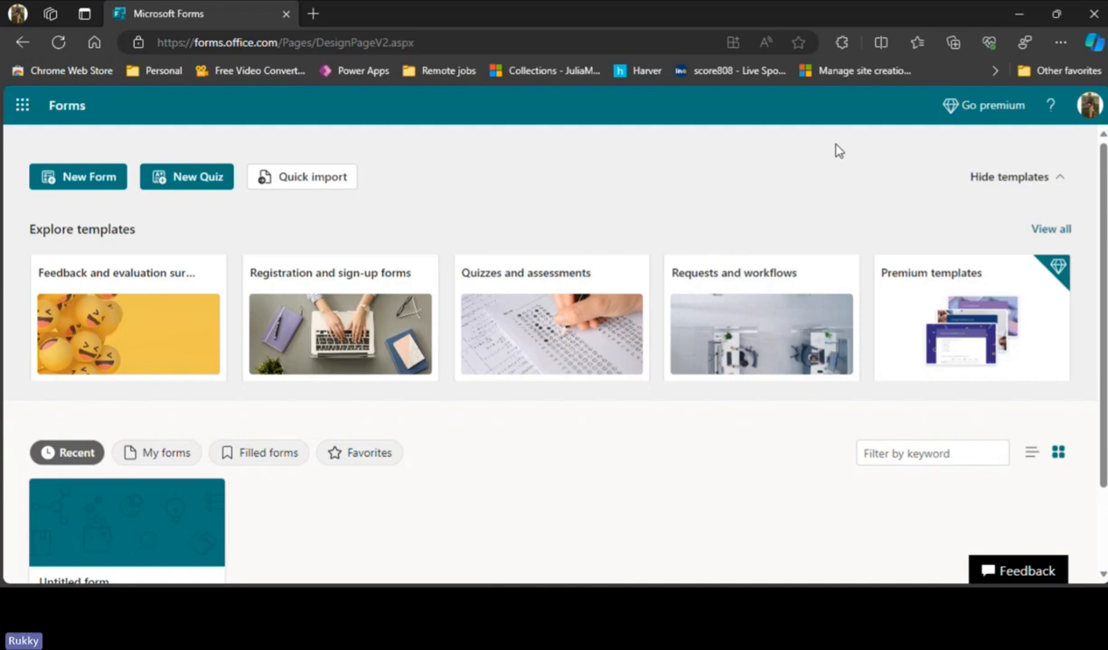
- Look through the lists of own forms, filled forms and favorites on the Forms home page
scroll(836, 154, "down", 1)
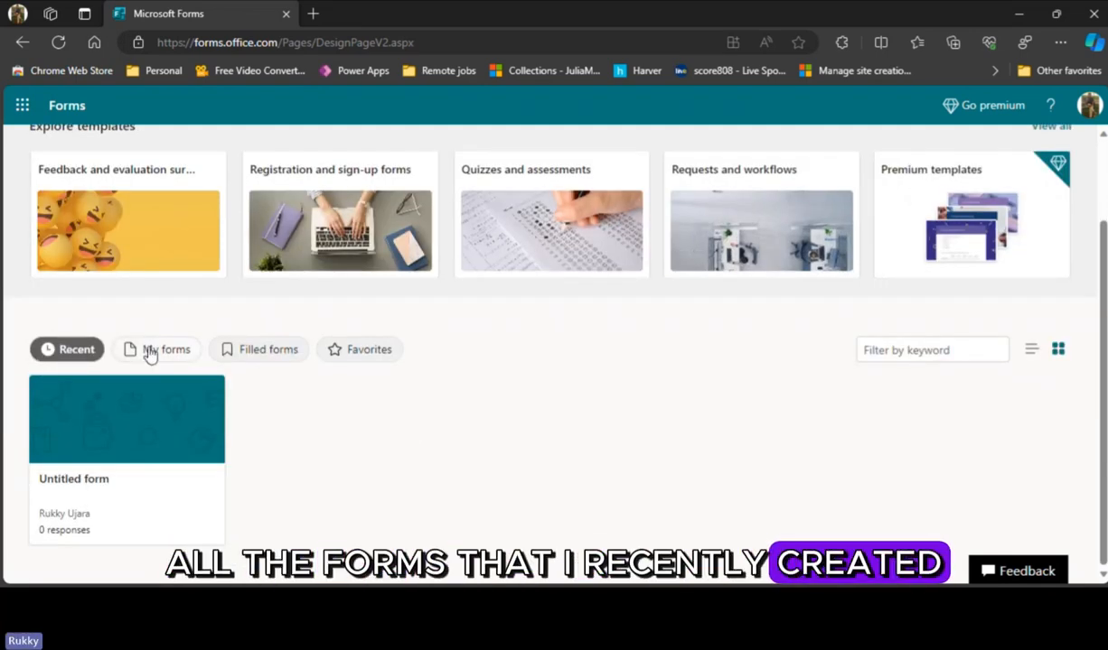
left_click(184, 356)
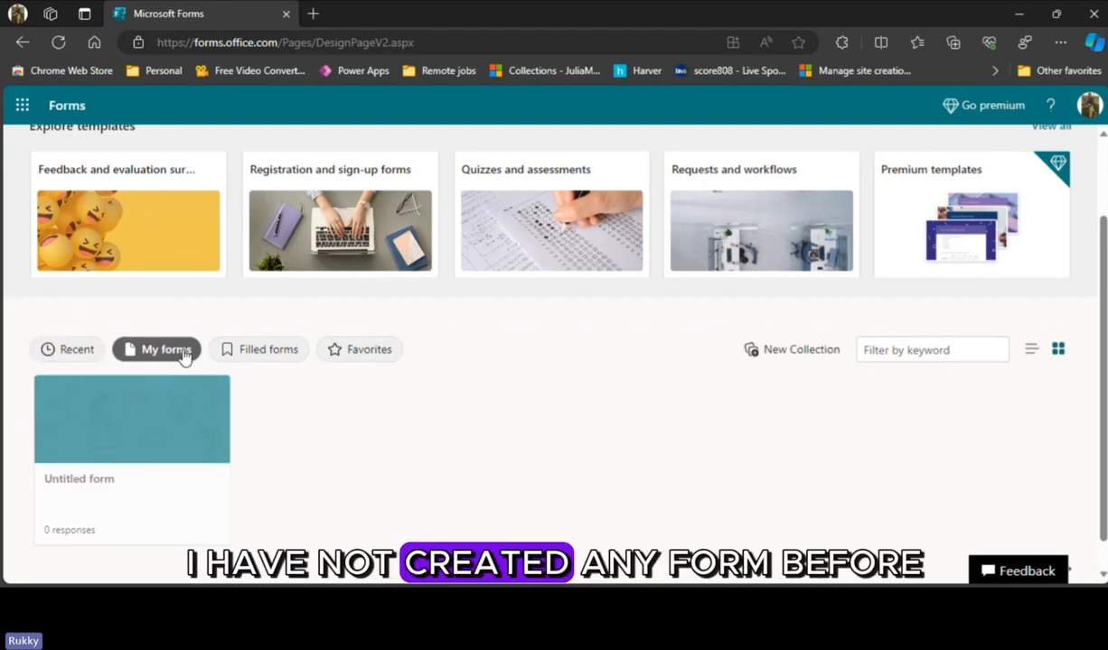
left_click(271, 350)
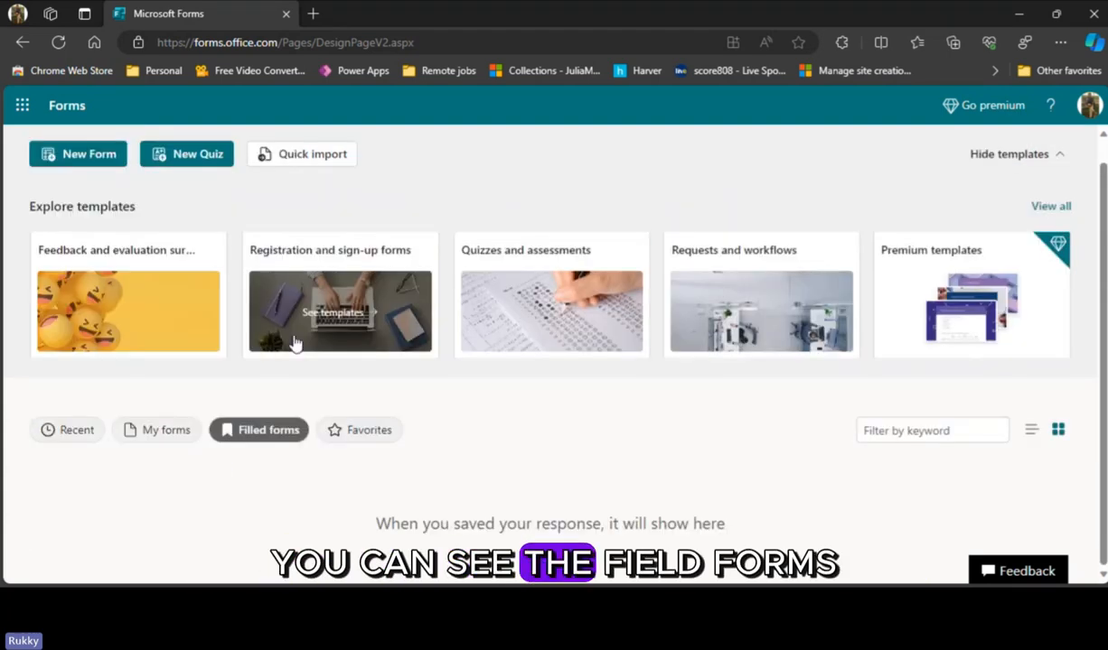
scroll(350, 354, "down", 2)
left_click(351, 351)
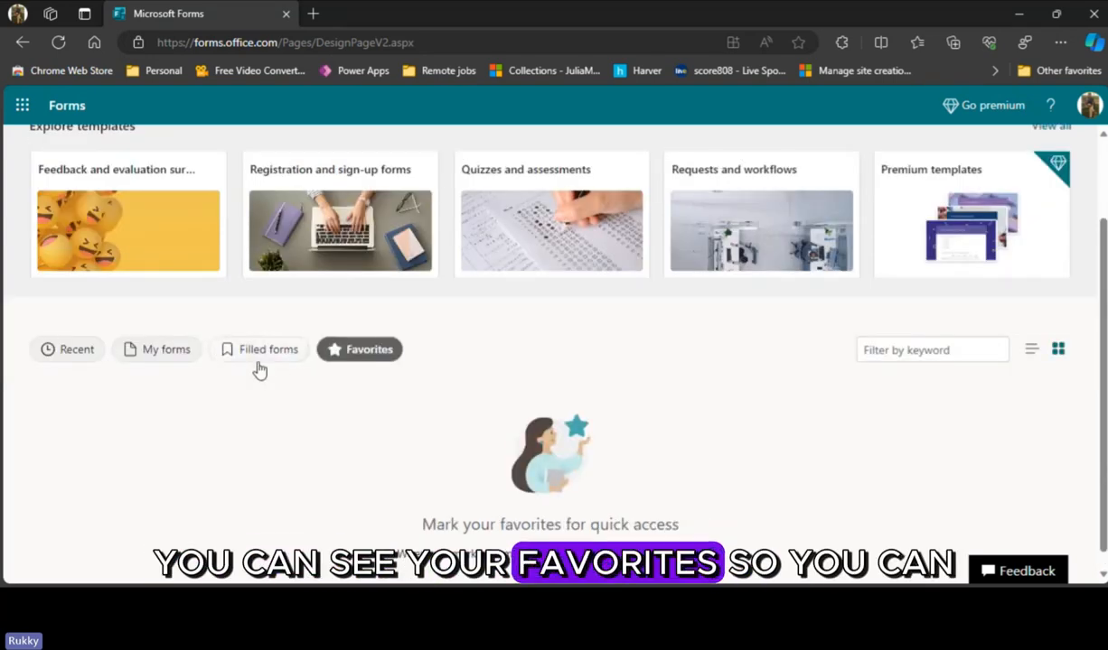
- Mark the existing Untitled form as a favorite and show the list of favorite forms
left_click(140, 351)
left_click(210, 529)
left_click(287, 472)
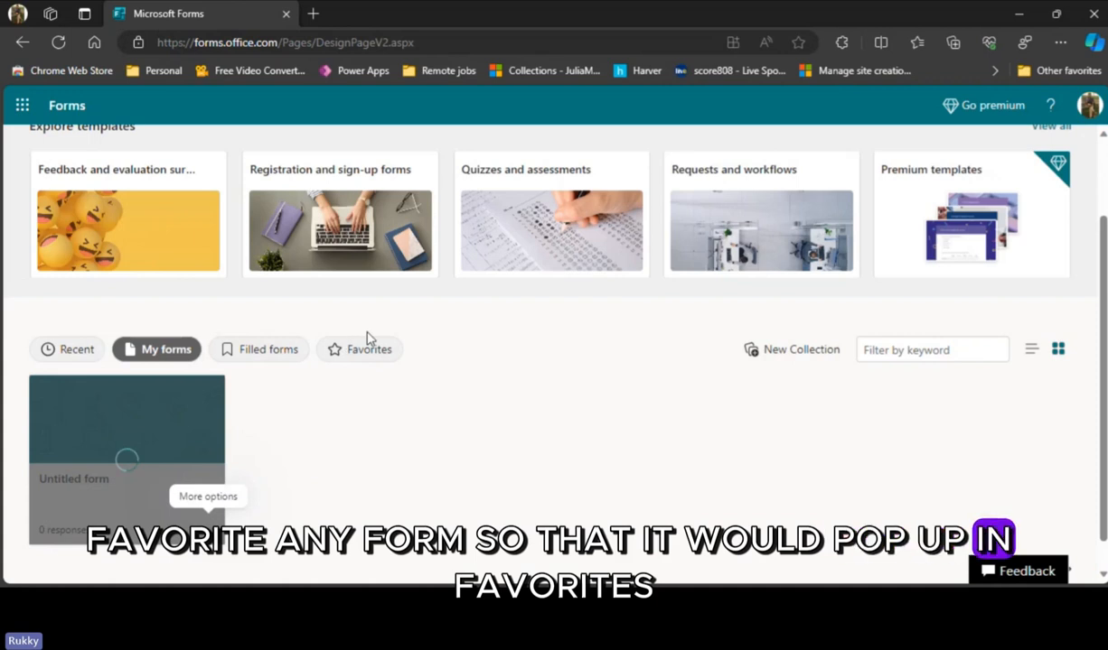
left_click(366, 349)
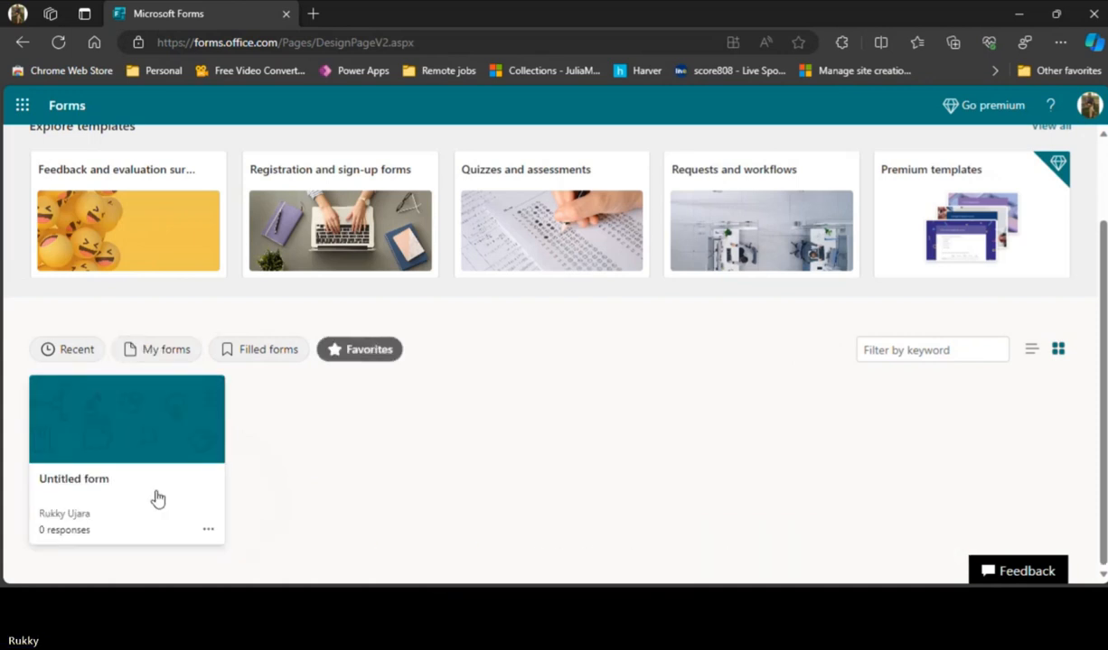
- Try to remove the Untitled form from the favorites, and return to the list of own forms
left_click(211, 529)
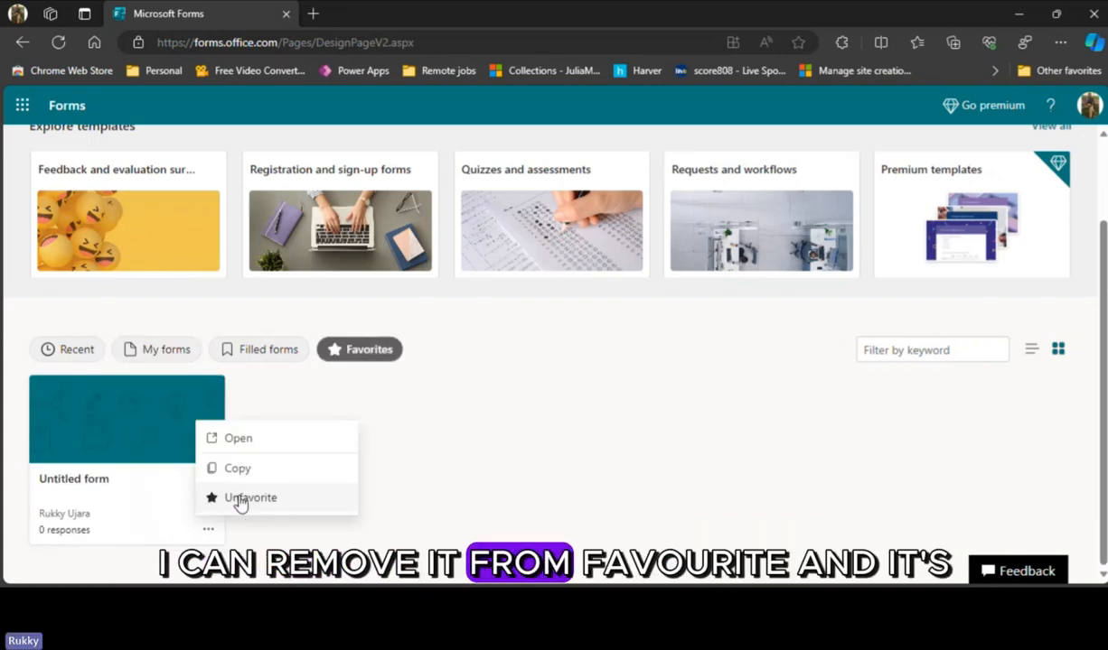
left_click(240, 499)
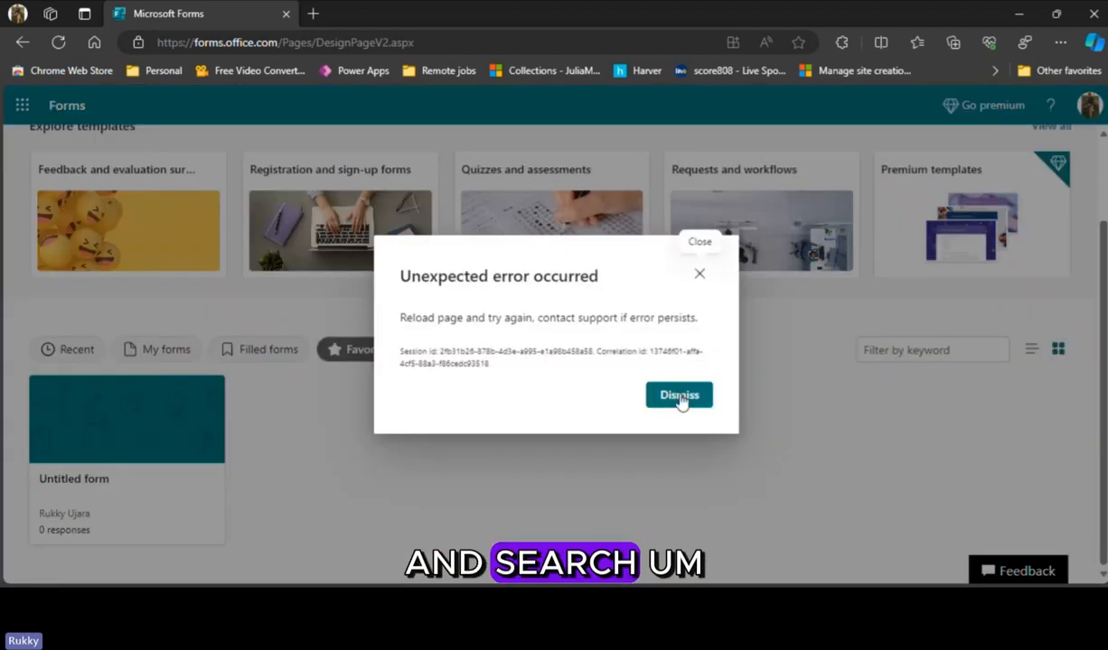
left_click(679, 398)
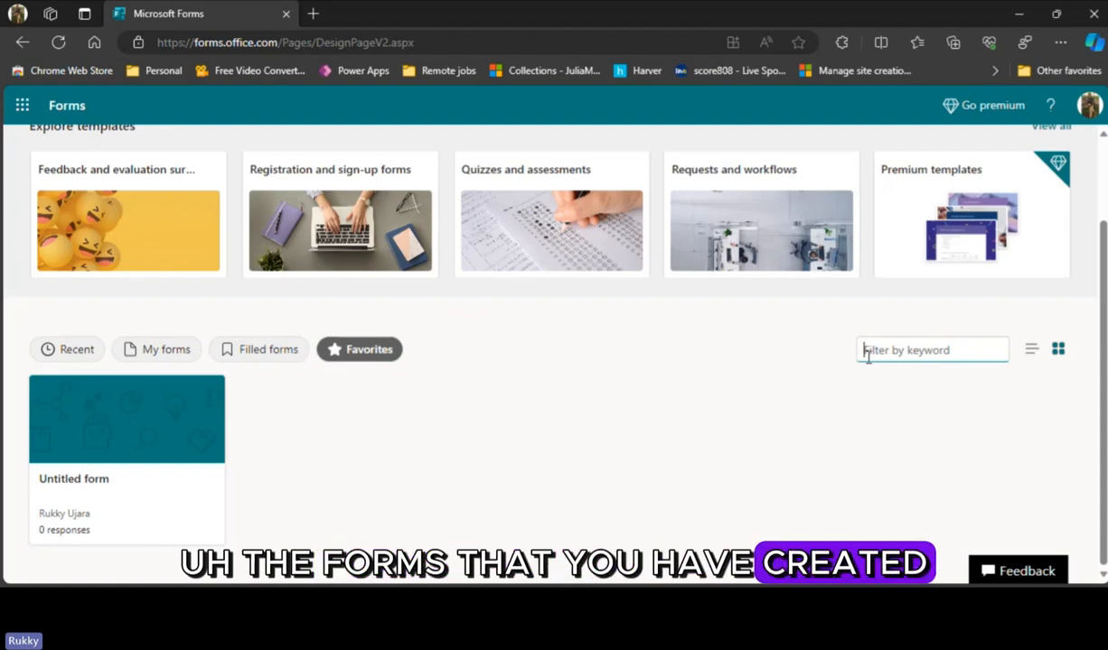
left_click(167, 349)
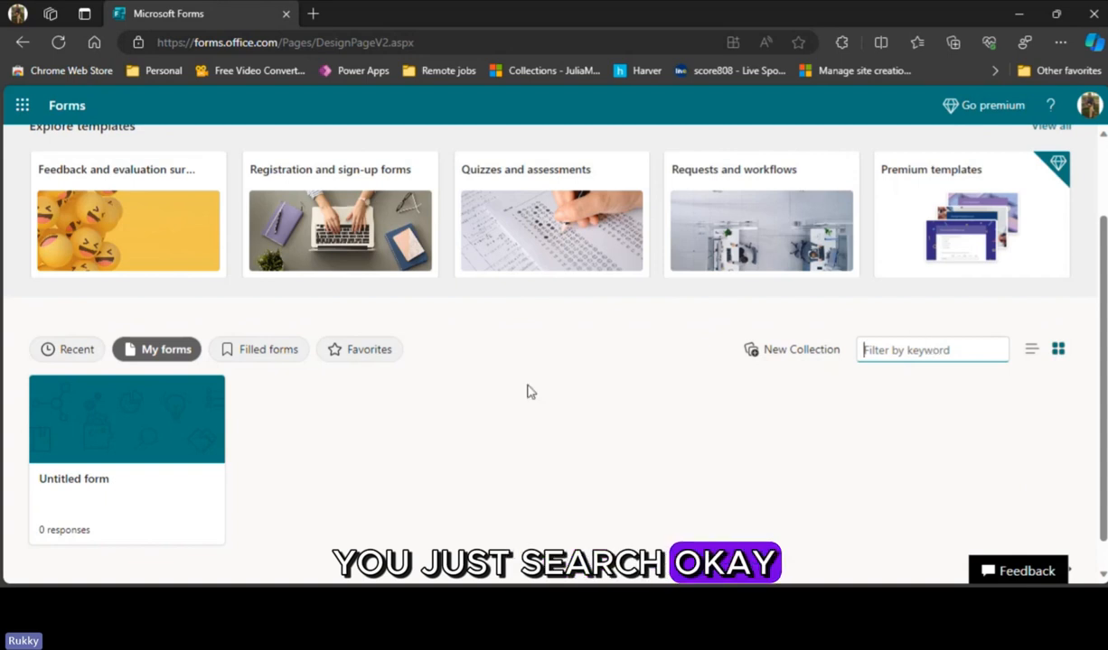
- Create a new blank form and title it "Feedback Form"
scroll(527, 391, "up", 2)
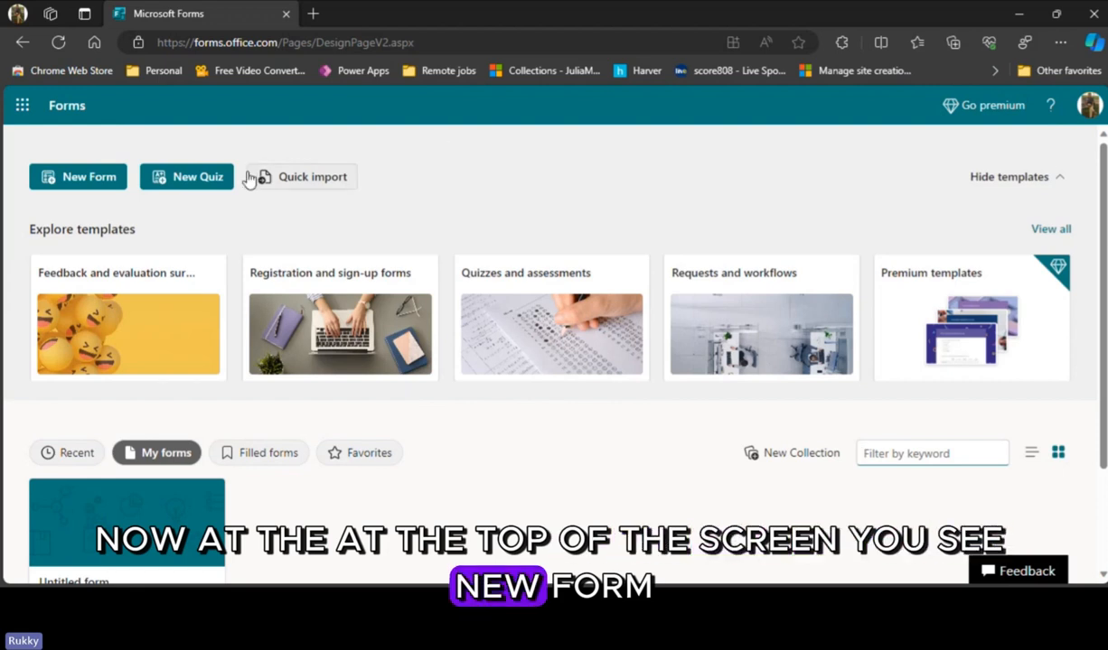
left_click(70, 178)
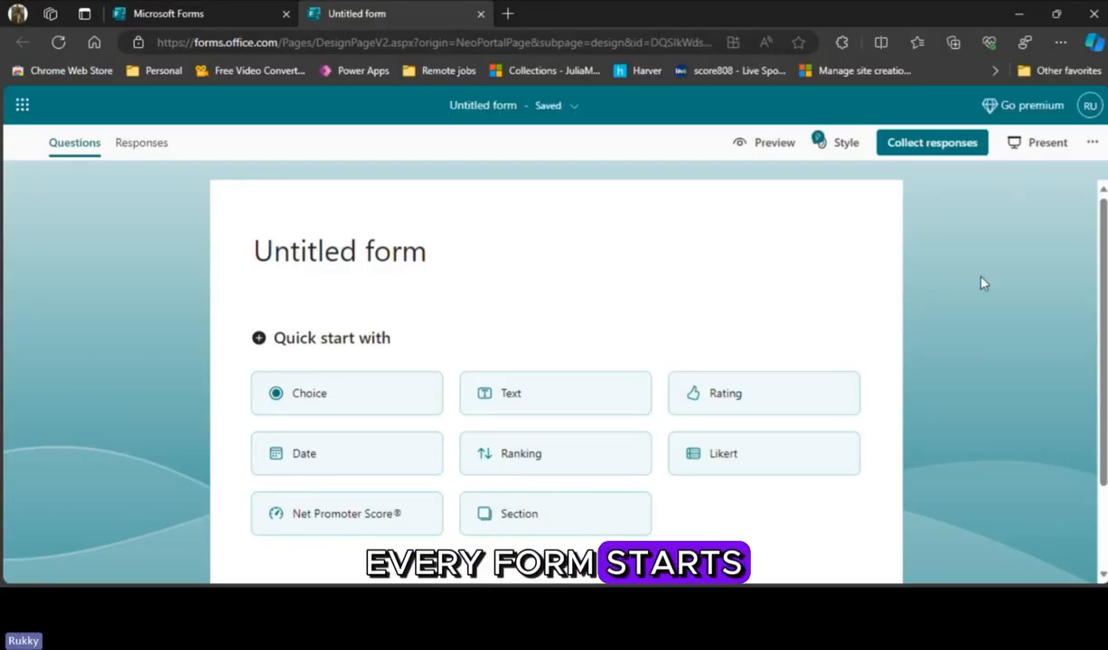
left_click(447, 252)
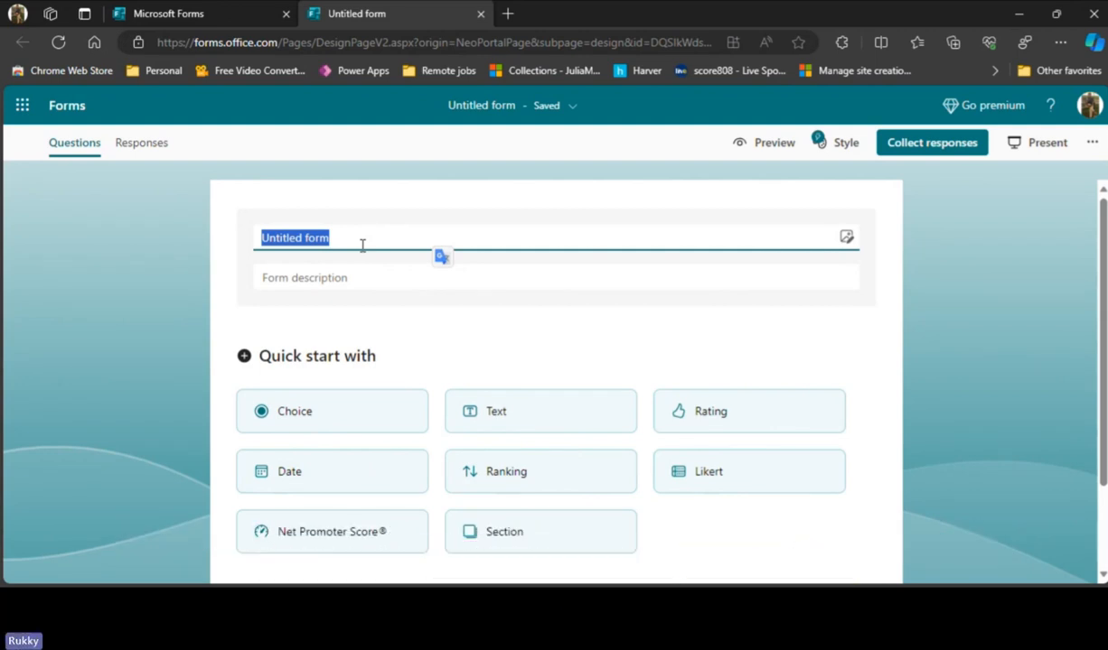
type("Feedbac")
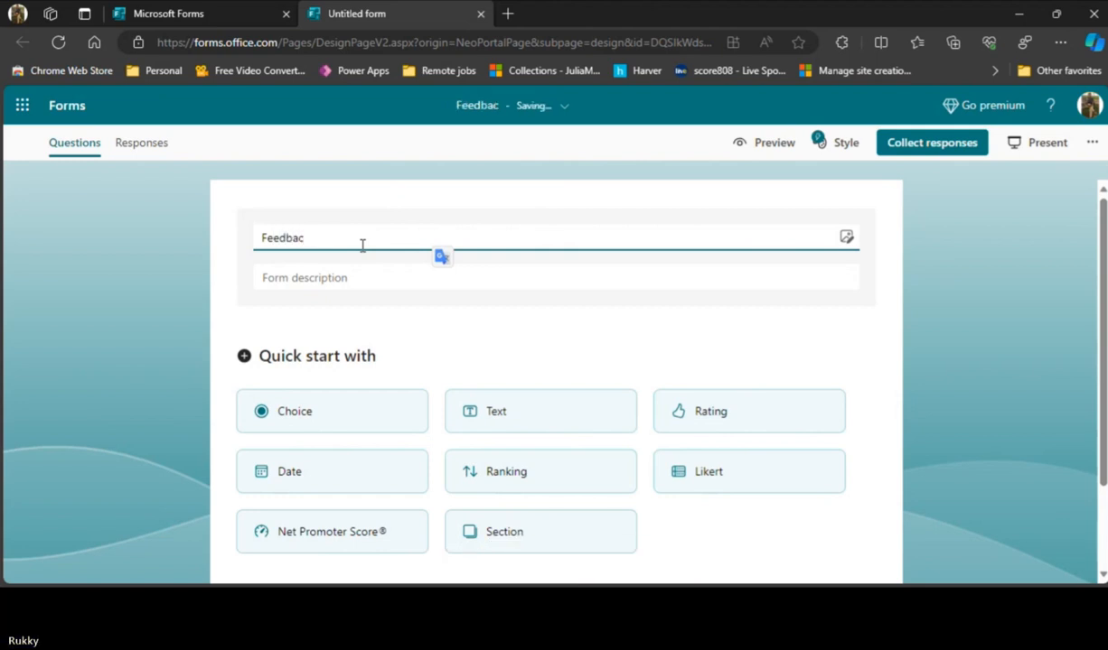
type("k Form")
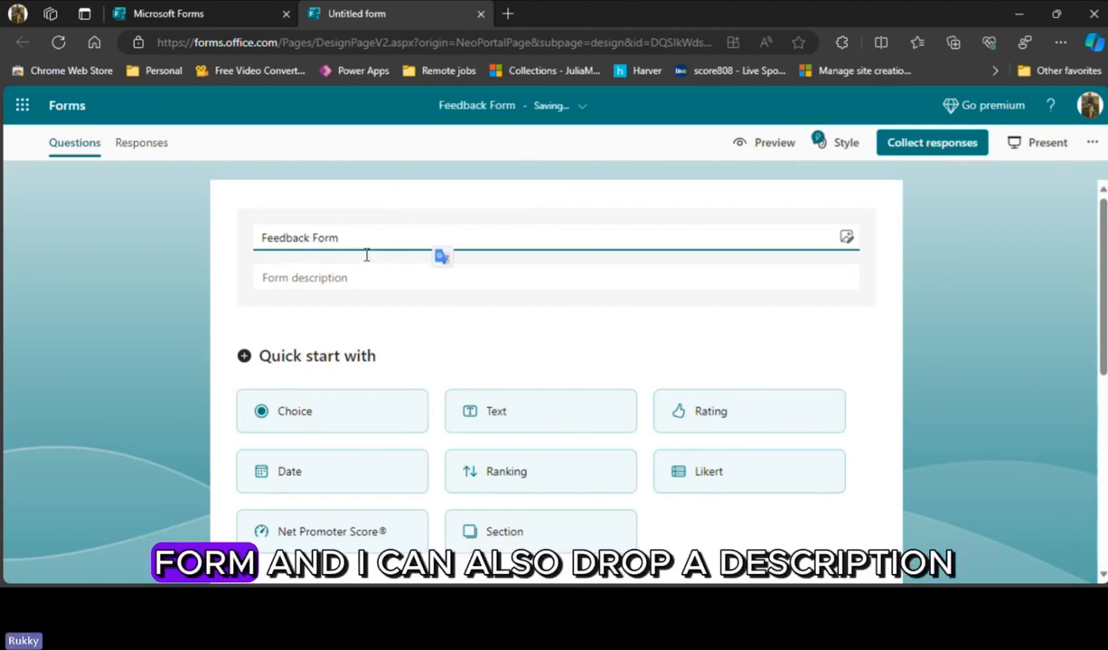
- Give the form the description "This is a form for feedbacks. Kindly fill these honestly."
left_click(374, 276)
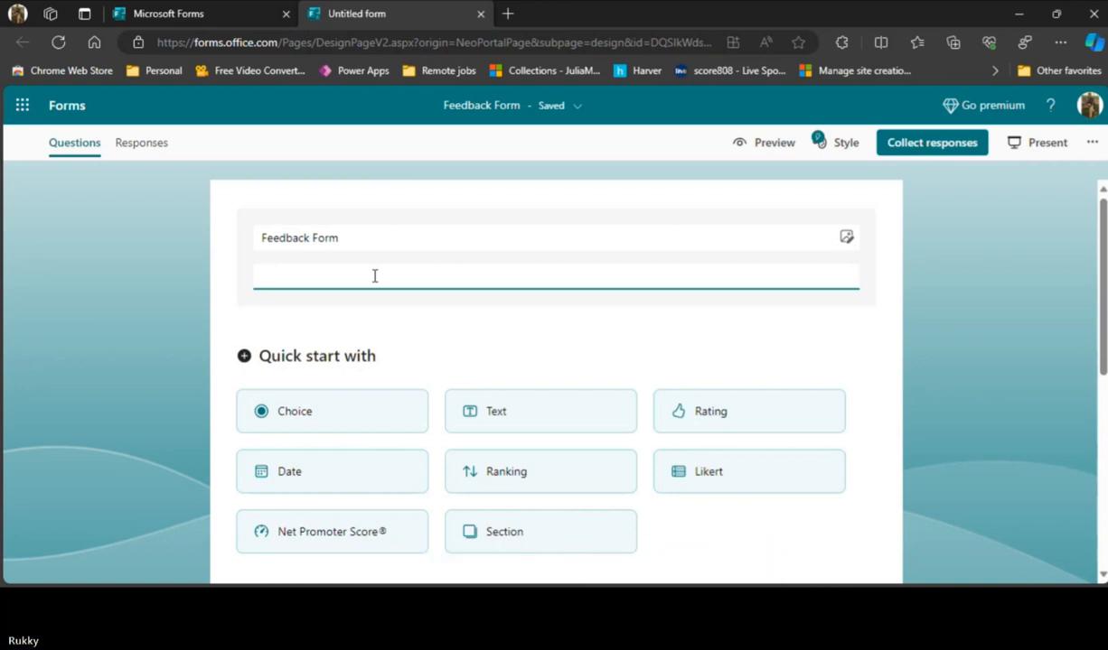
type("TH")
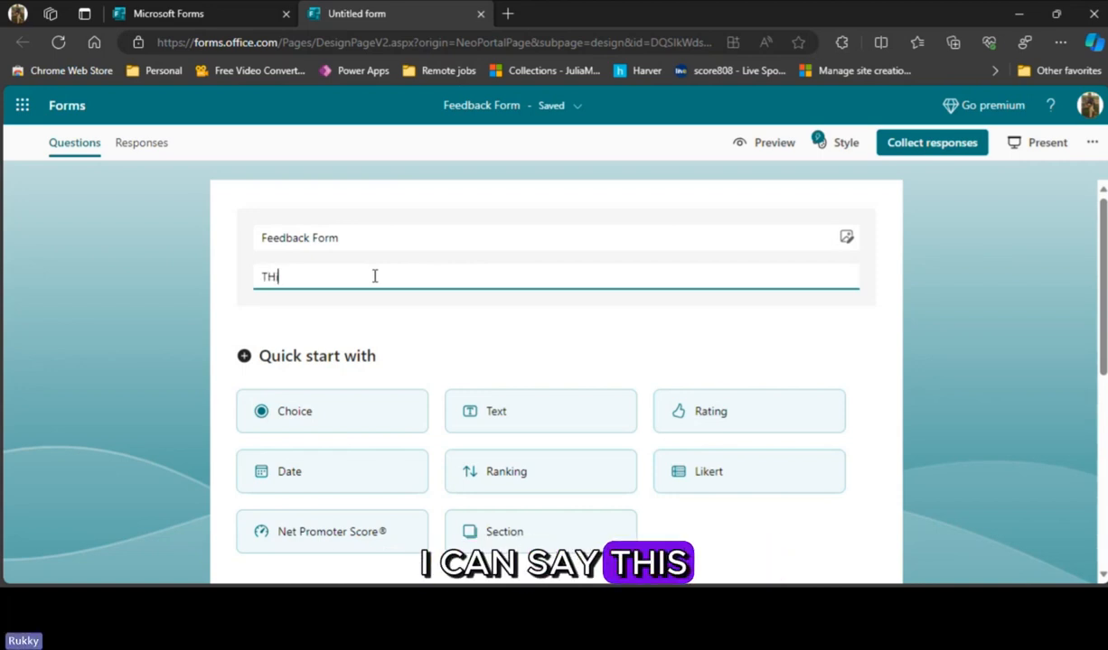
type("i")
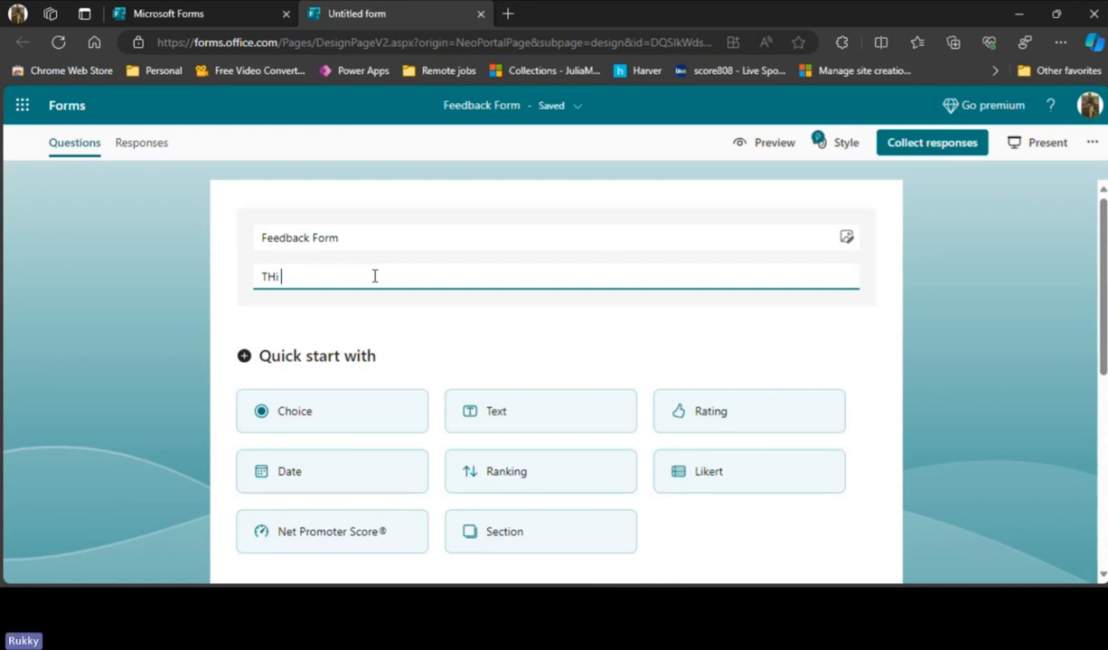
key("BackSpace")
key("BackSpace")
type("his is a")
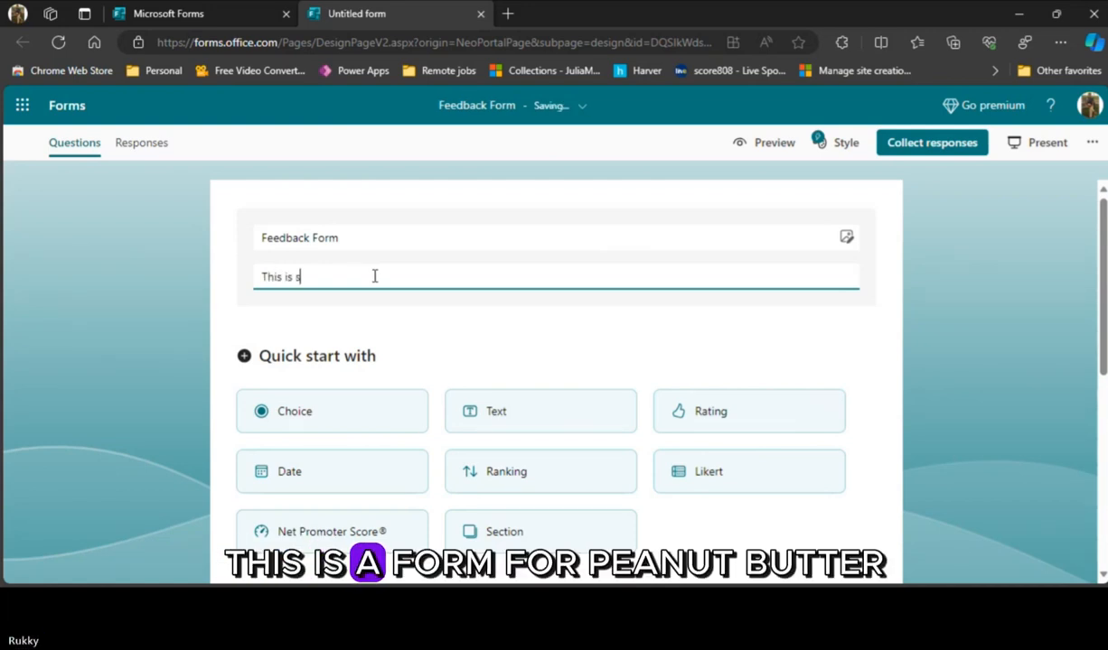
type(" form f")
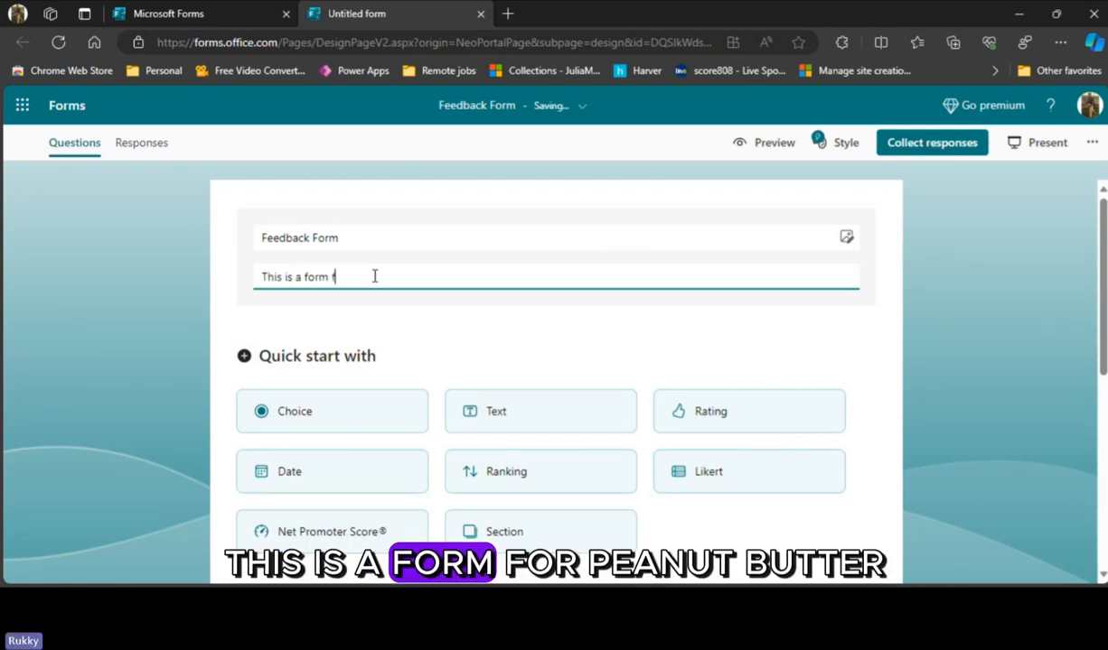
type("or feedbacks.")
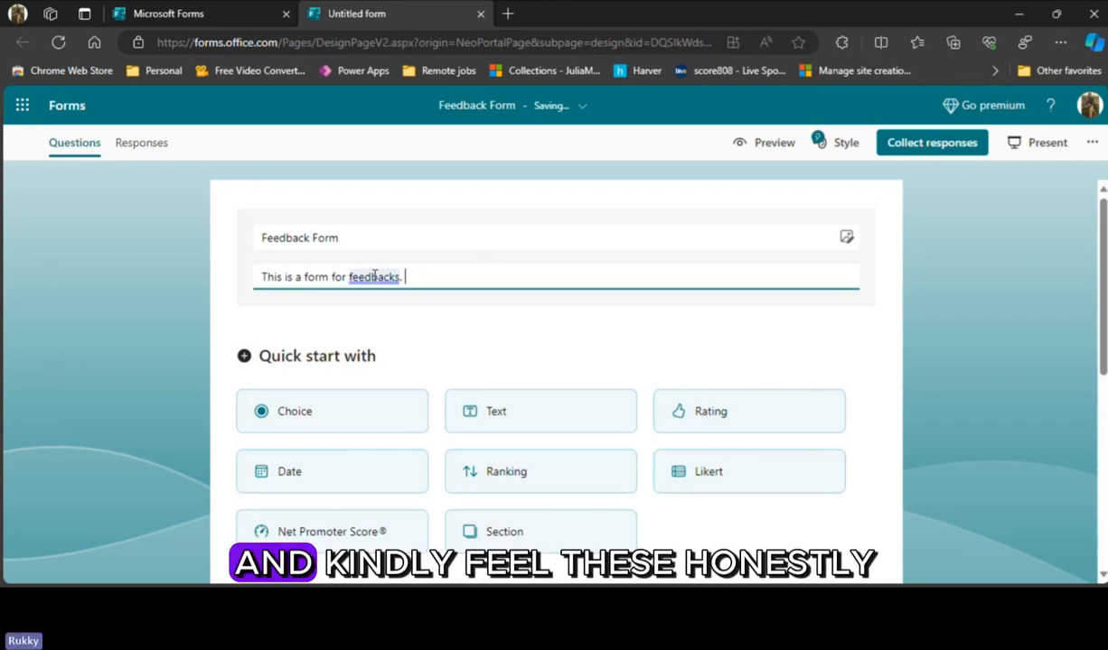
type("Kindly fill these hone")
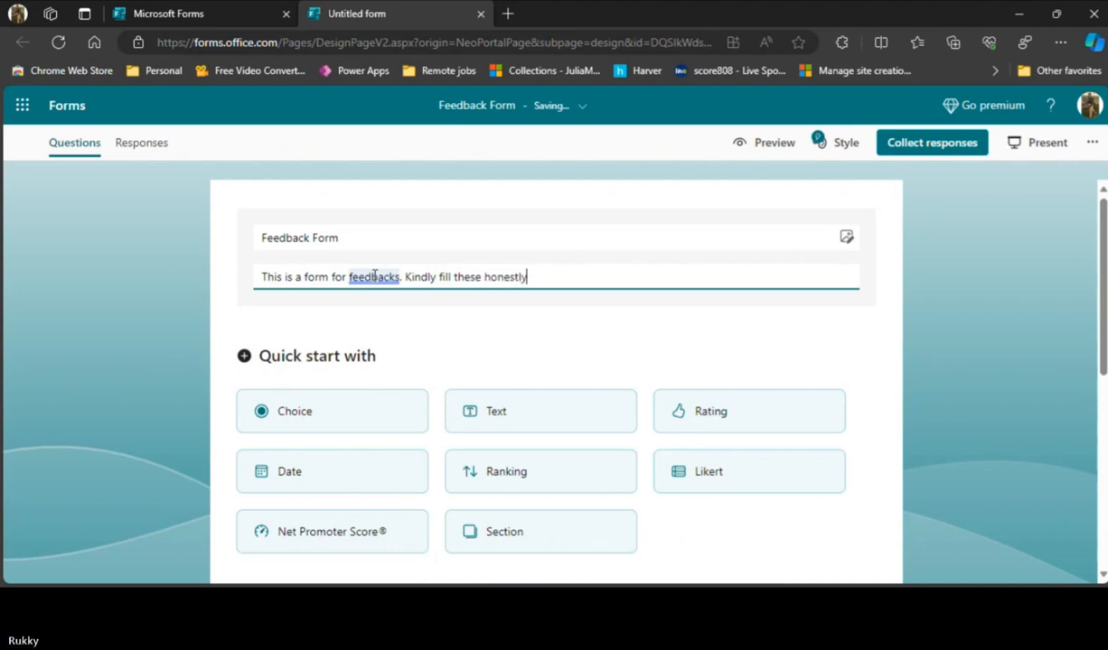
type("stly")
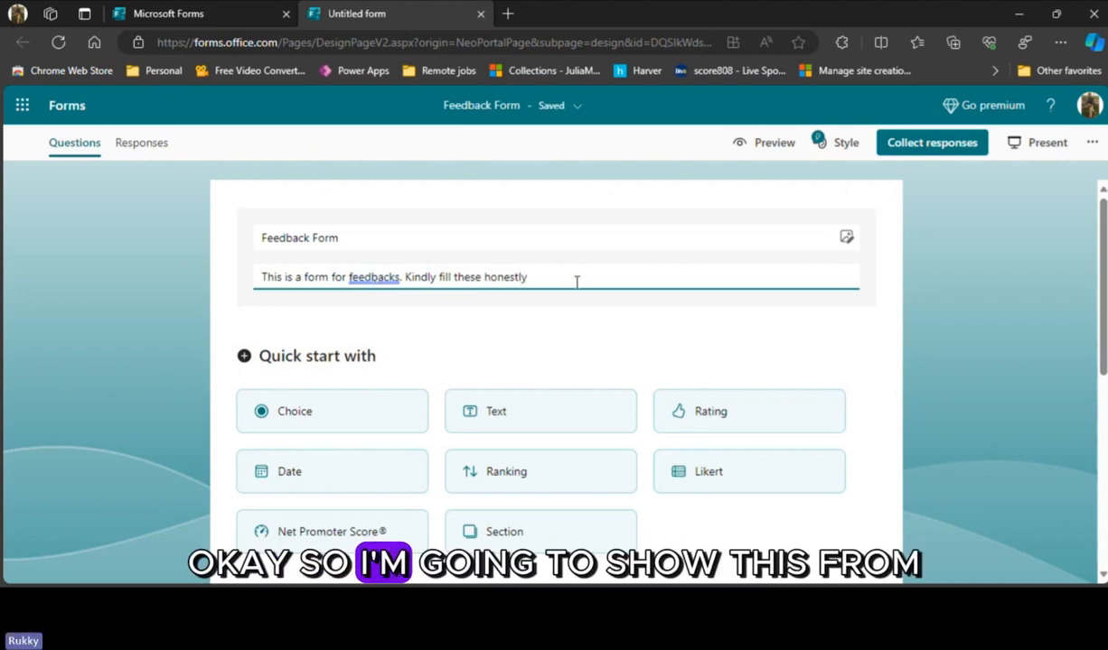
type(".")
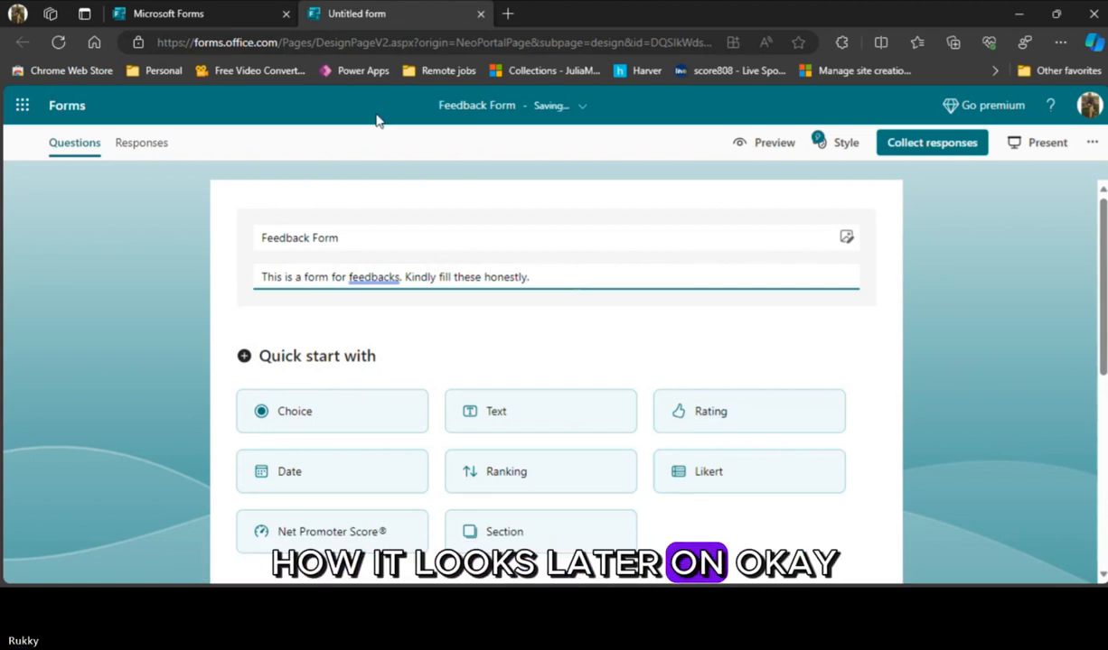
left_click(785, 328)
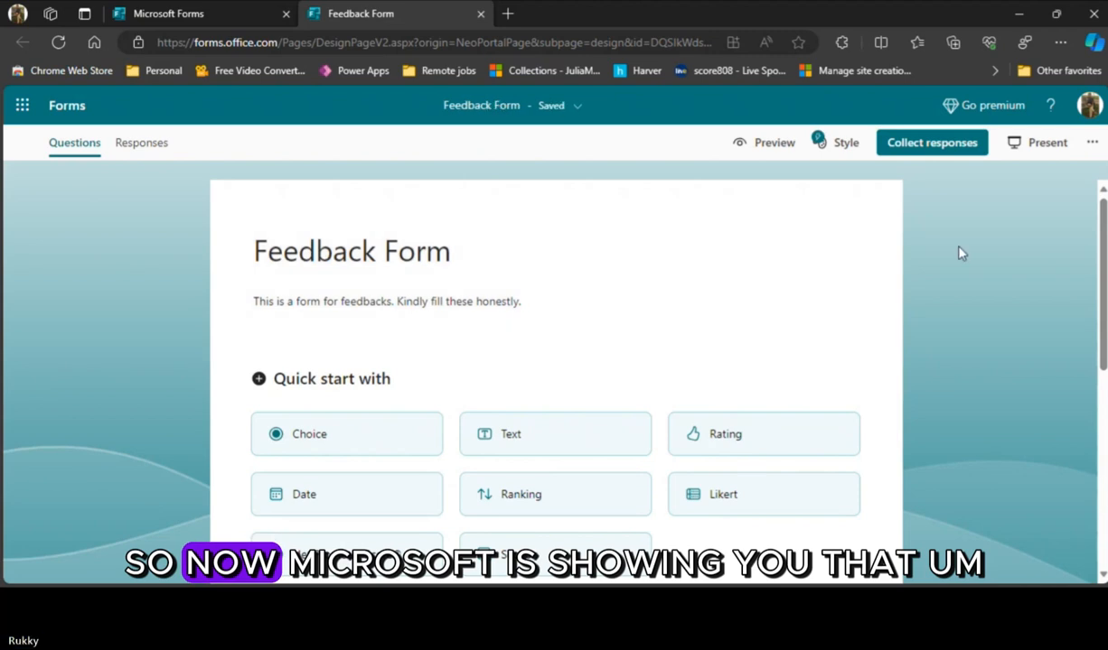
- Add a new section to the form and remove just that section again
scroll(959, 249, "down", 2)
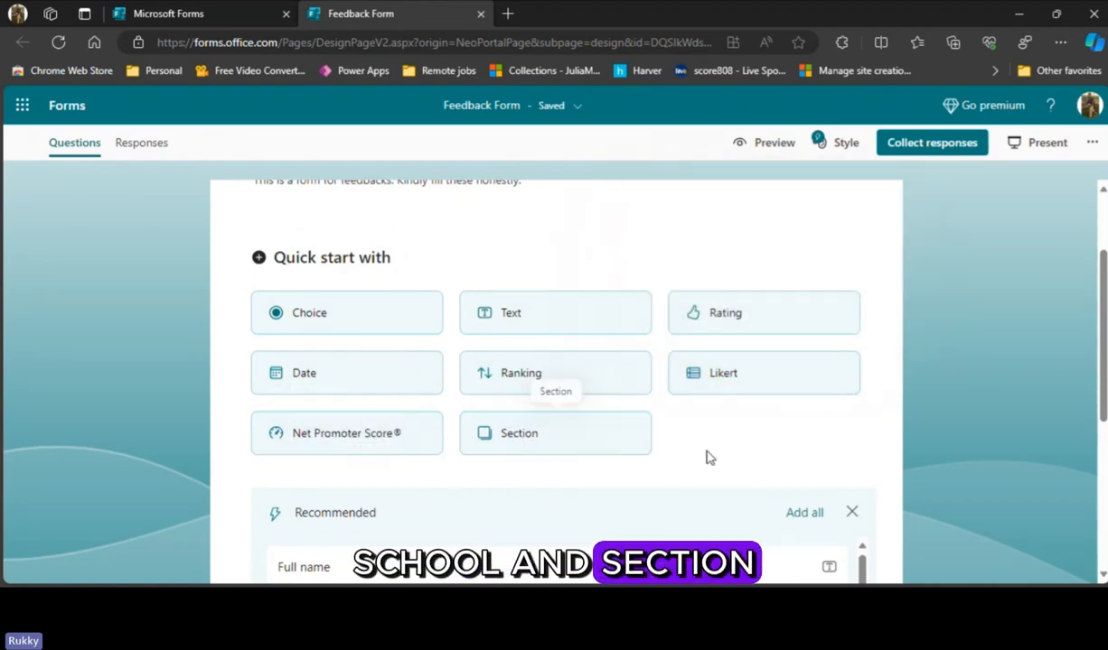
left_click(515, 438)
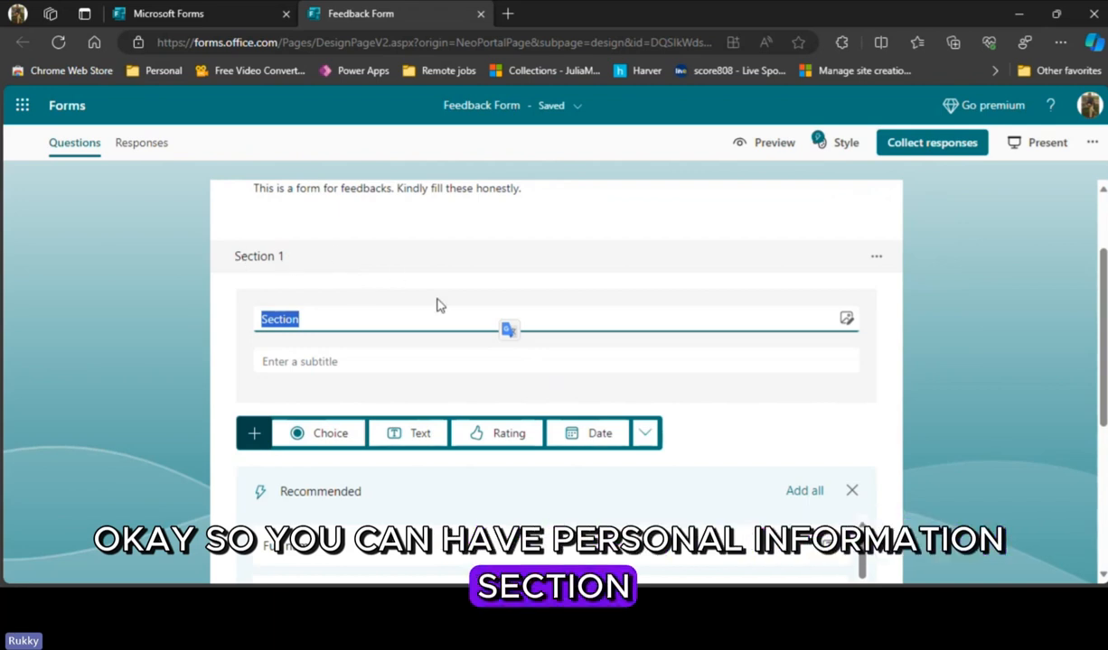
left_click(882, 260)
mouse_move(769, 336)
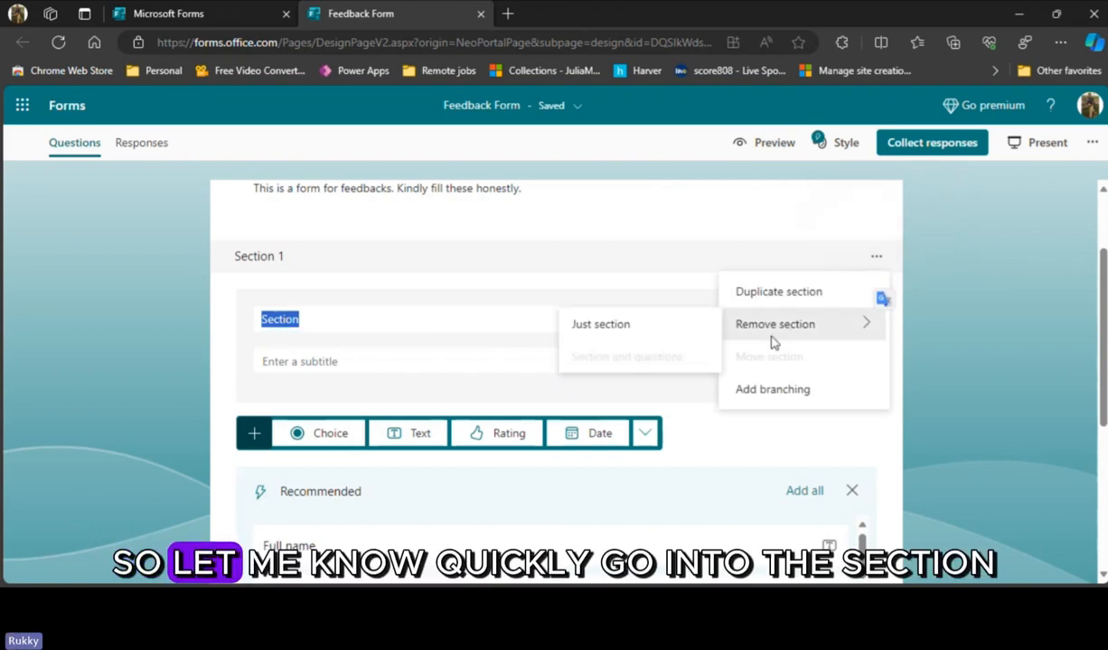
left_click(670, 335)
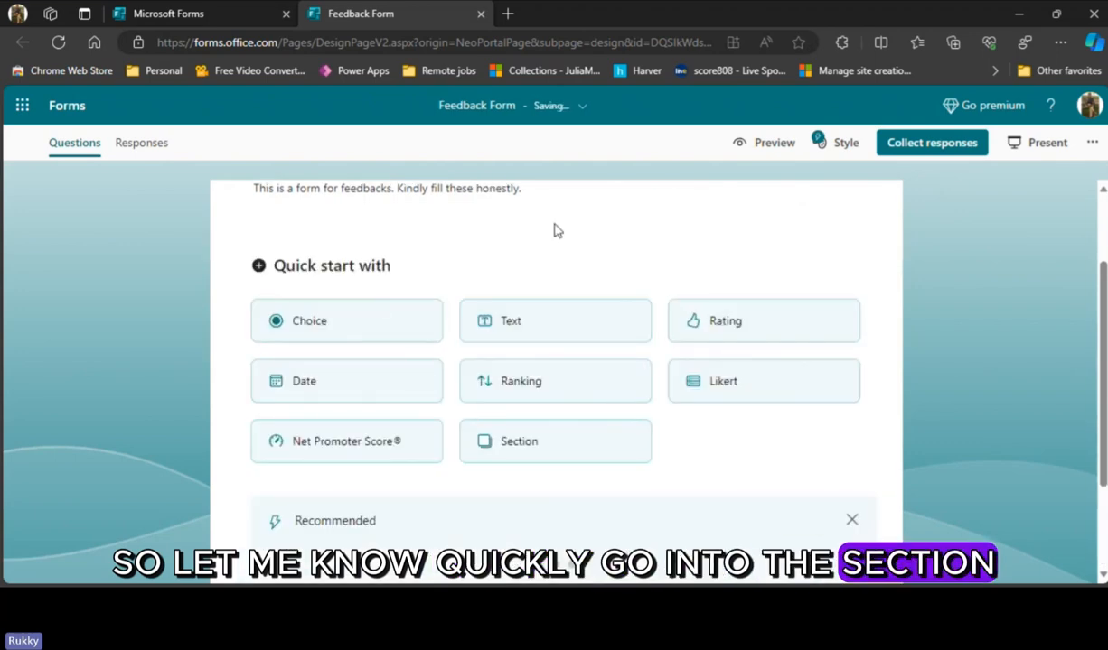
- Examine the recommended questions suggested for the feedback form
scroll(587, 361, "down", 1)
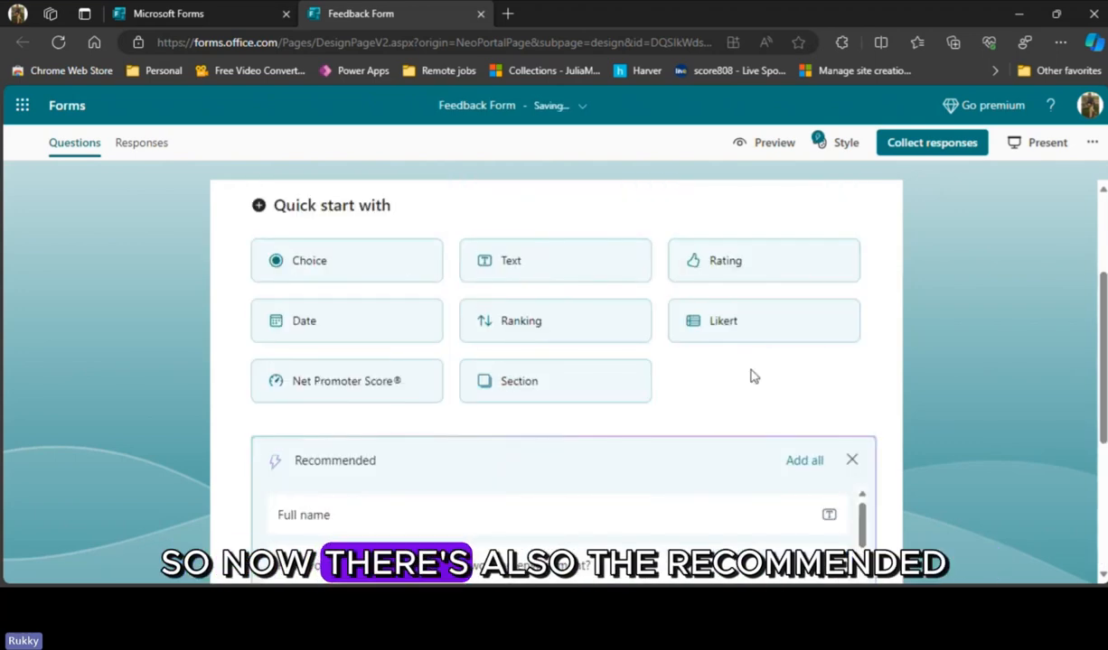
scroll(753, 377, "down", 3)
scroll(723, 452, "up", 2)
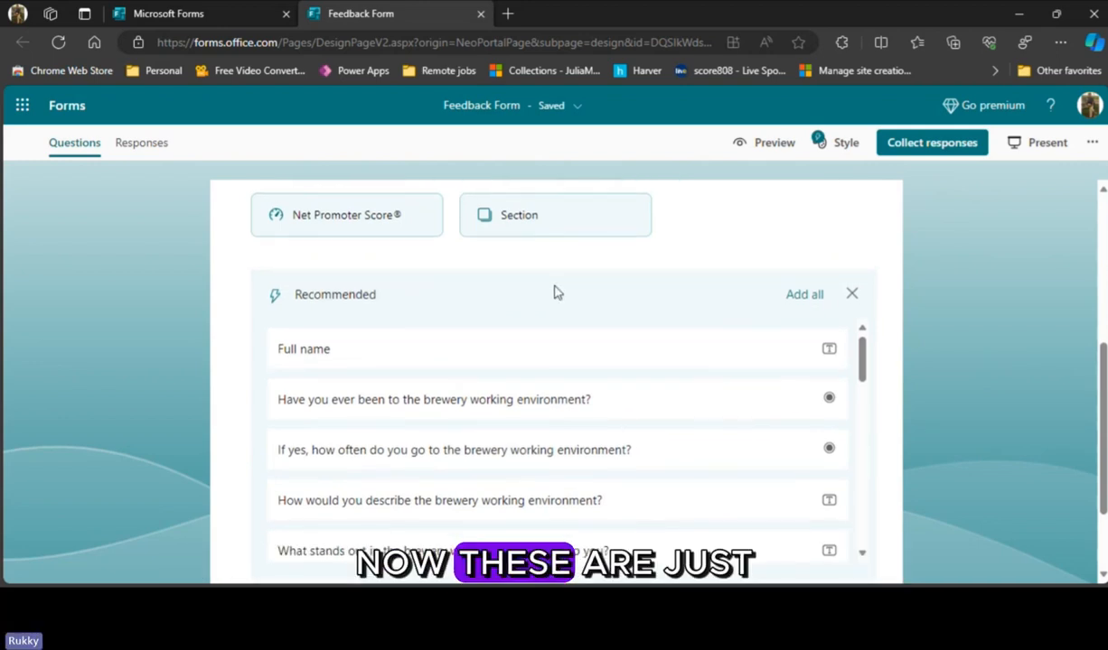
scroll(555, 291, "down", 2)
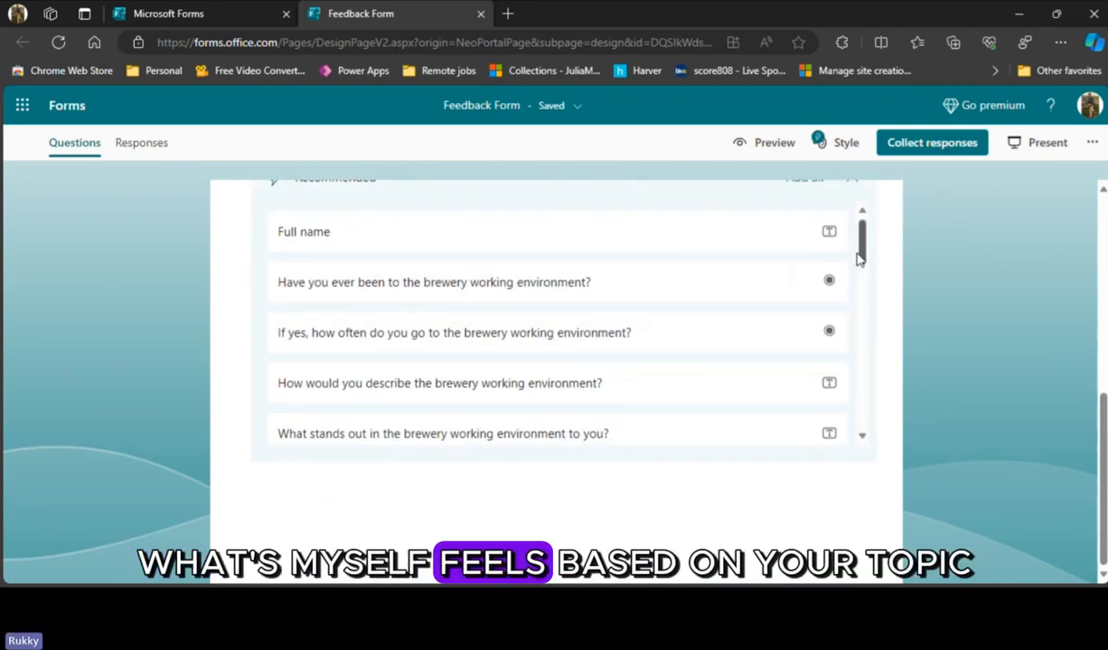
scroll(506, 339, "up", 2)
scroll(502, 346, "up", 5)
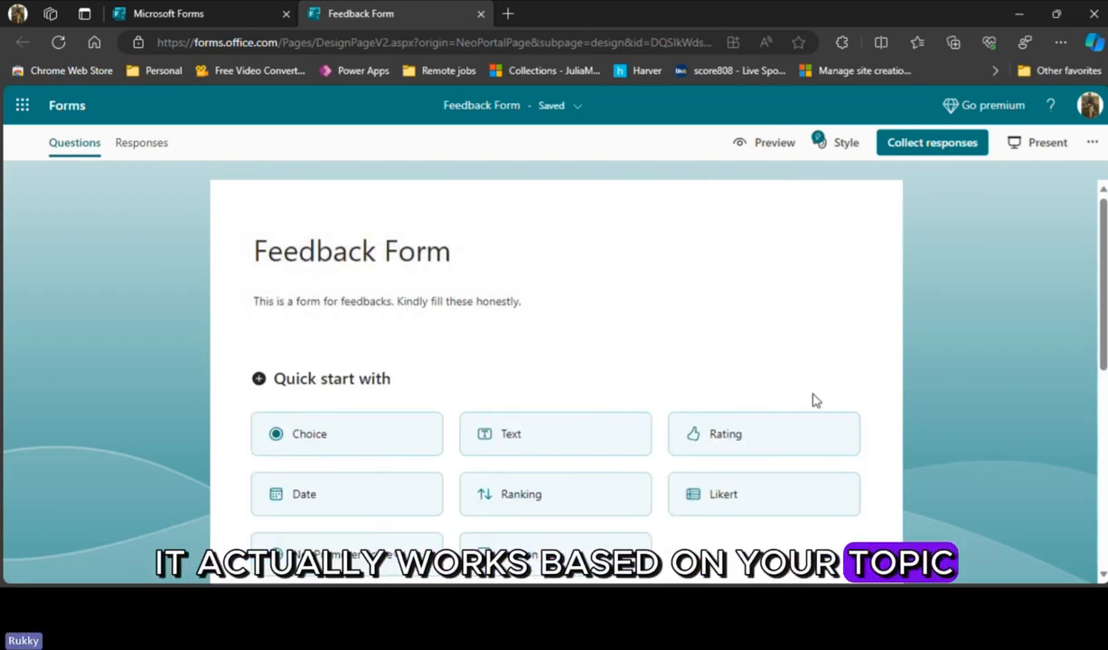
scroll(780, 385, "down", 5)
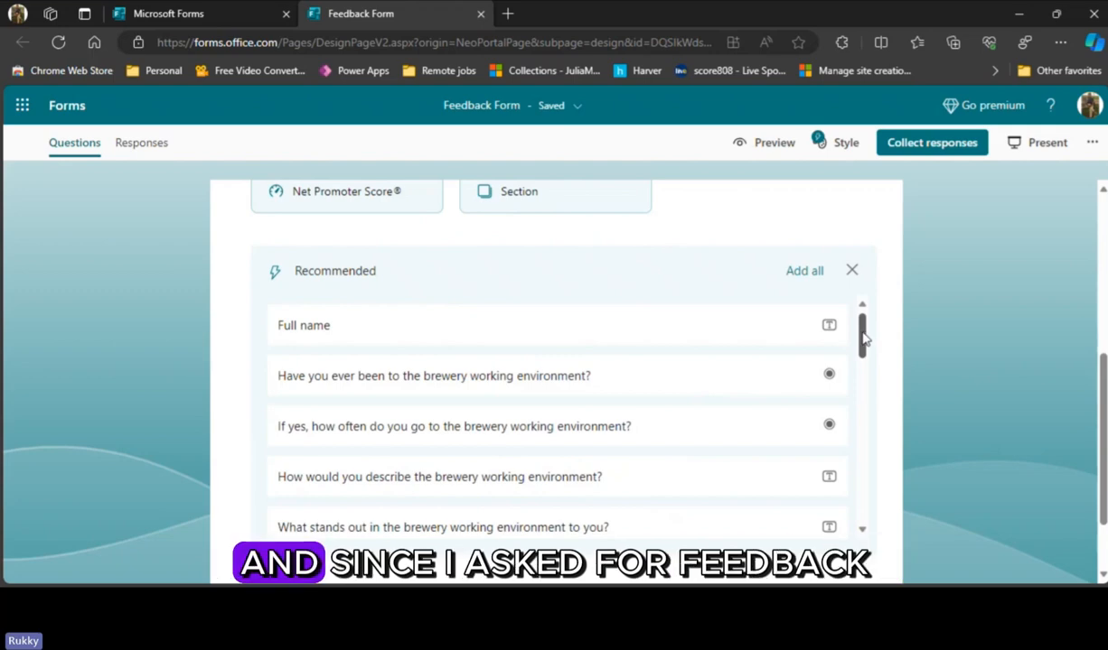
scroll(860, 315, "up", 4)
scroll(912, 314, "down", 3)
scroll(912, 314, "down", 2)
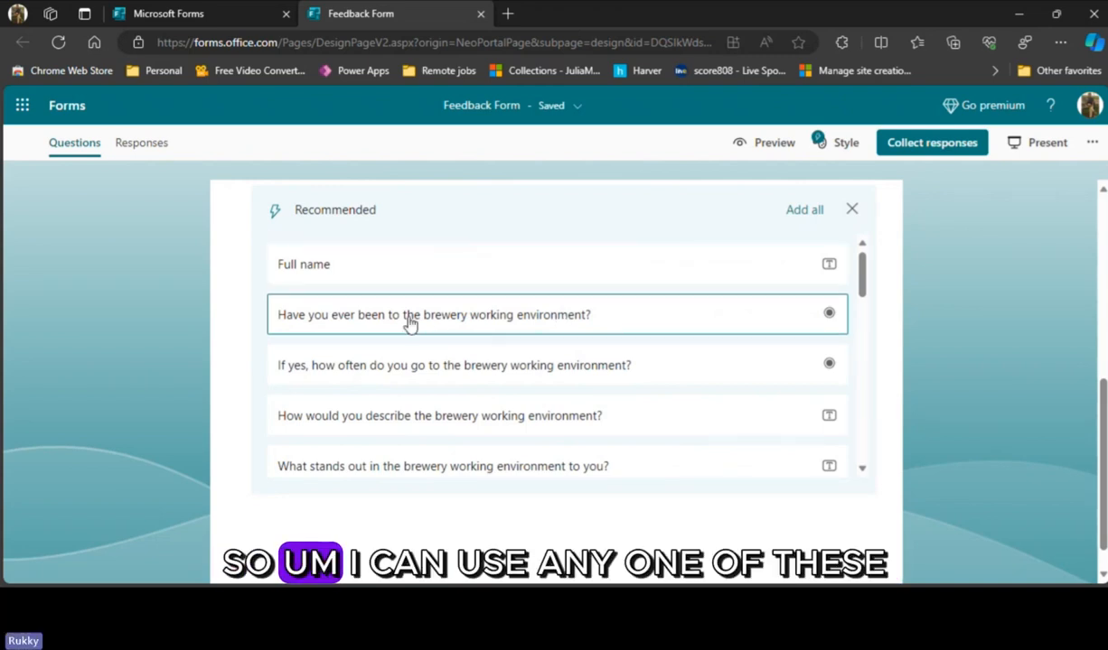
- Add the recommended question "If there are no taxis waiting, how long do you typically wait to be picked up?" to the form
scroll(527, 403, "down", 5)
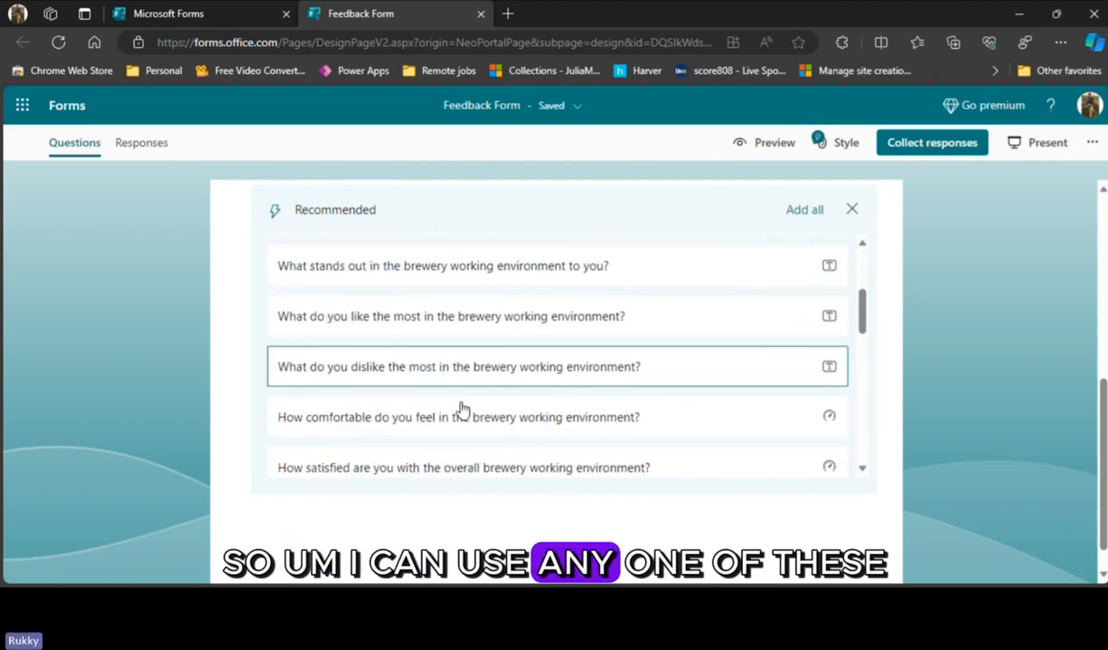
scroll(462, 412, "down", 4)
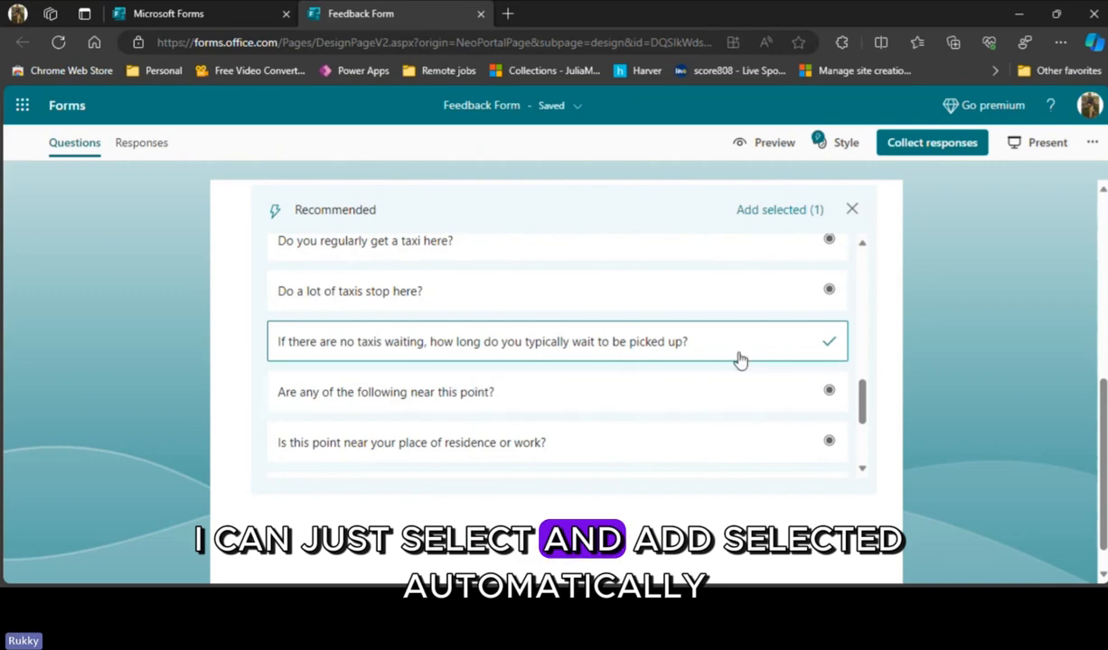
left_click(783, 215)
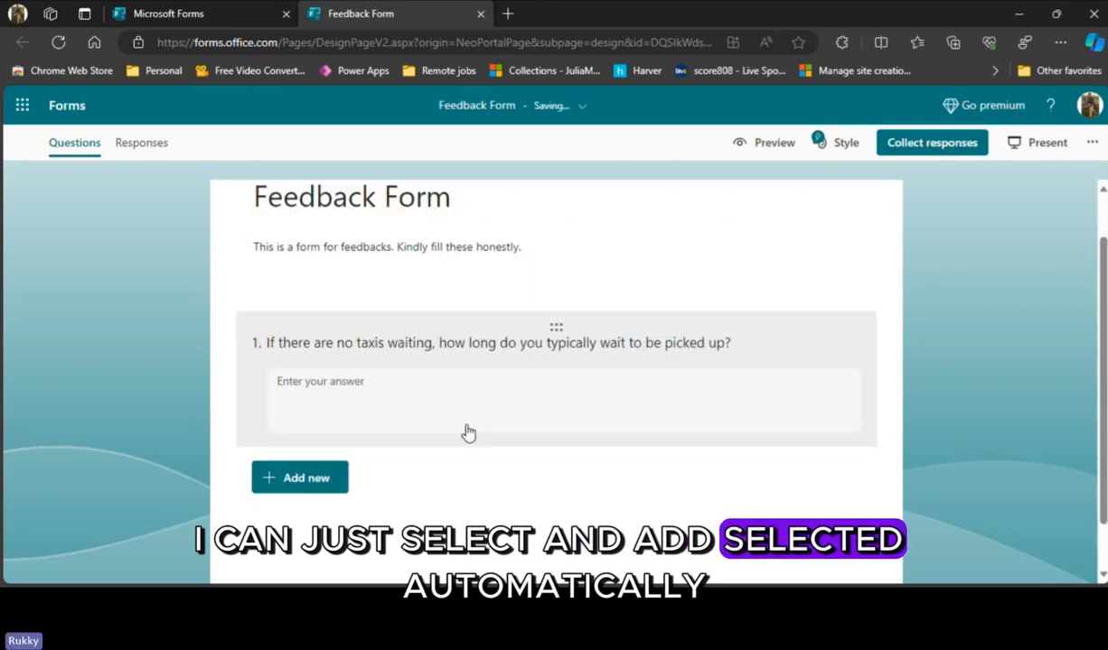
scroll(565, 376, "up", 3)
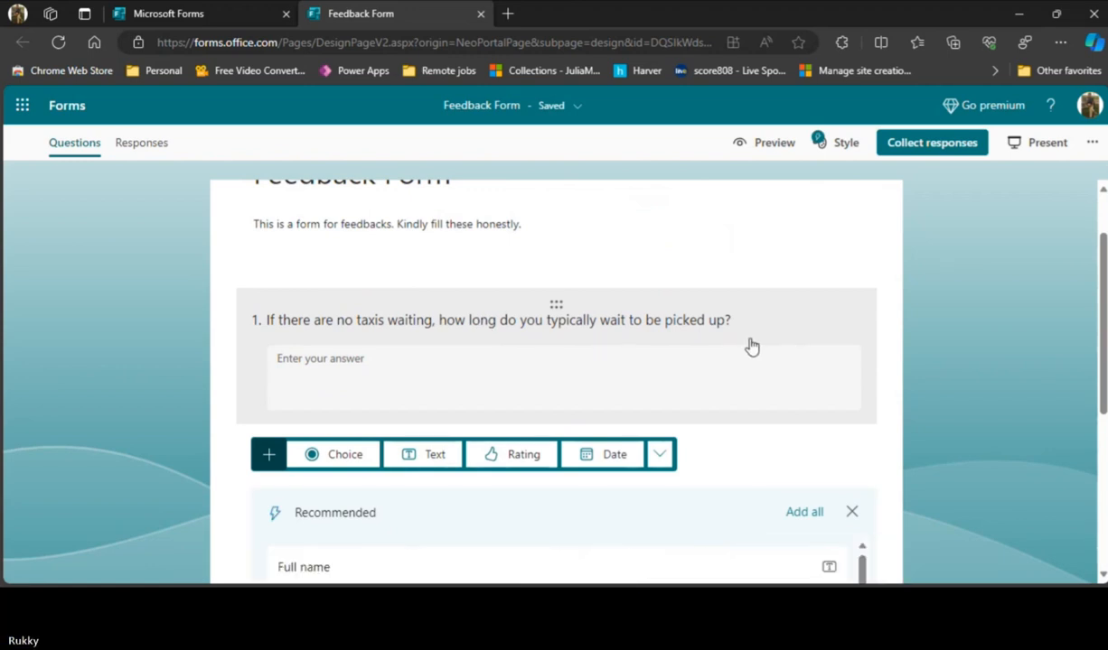
left_click(846, 218)
left_click(944, 251)
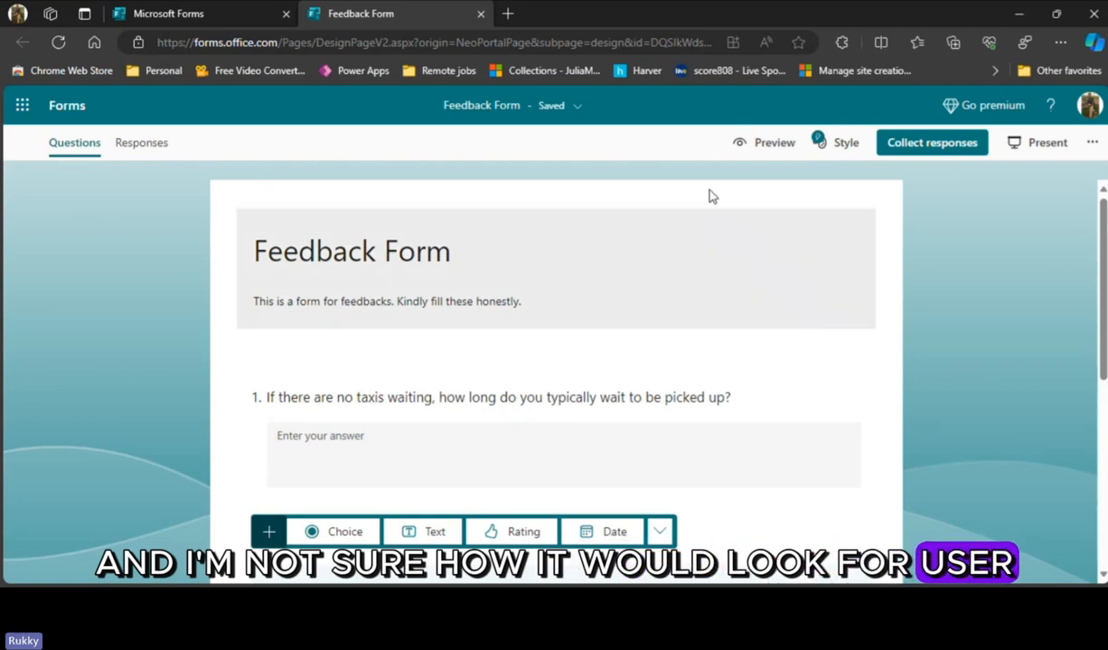
- Preview the feedback form in the computer and mobile views and return to editing
left_click(769, 147)
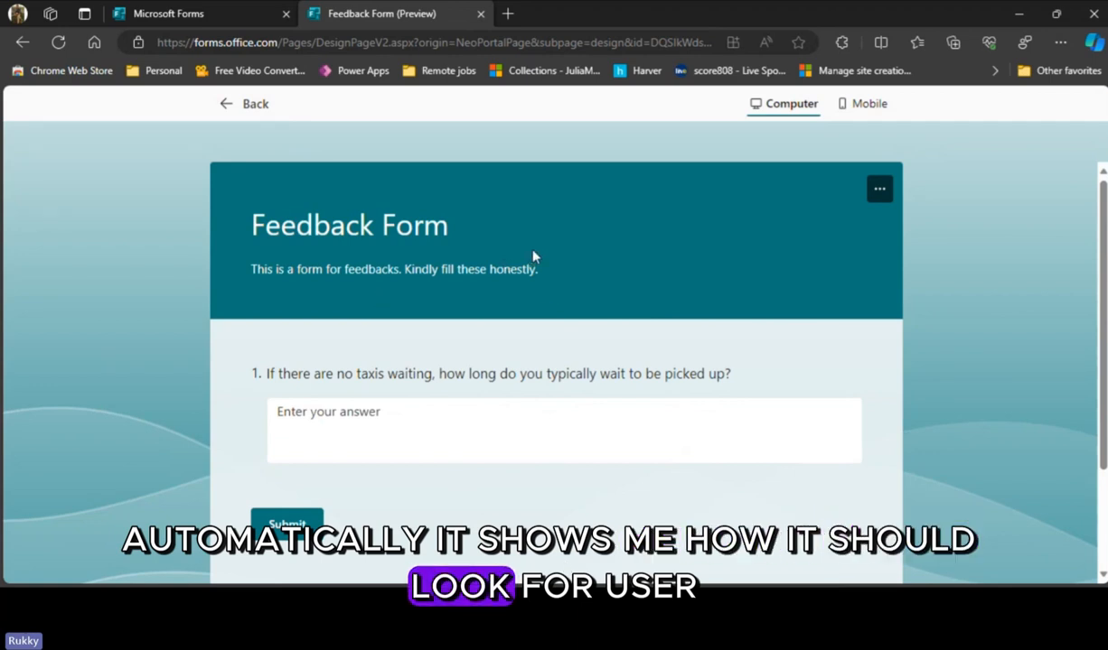
left_click(872, 106)
scroll(576, 409, "down", 2)
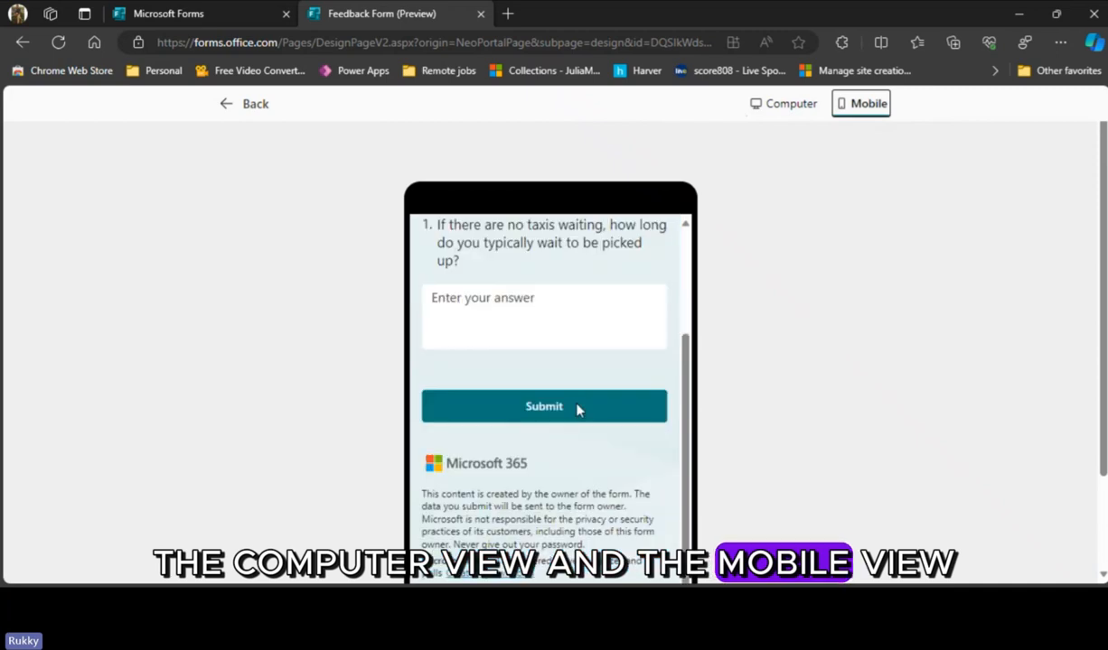
scroll(578, 411, "up", 2)
scroll(579, 411, "down", 4)
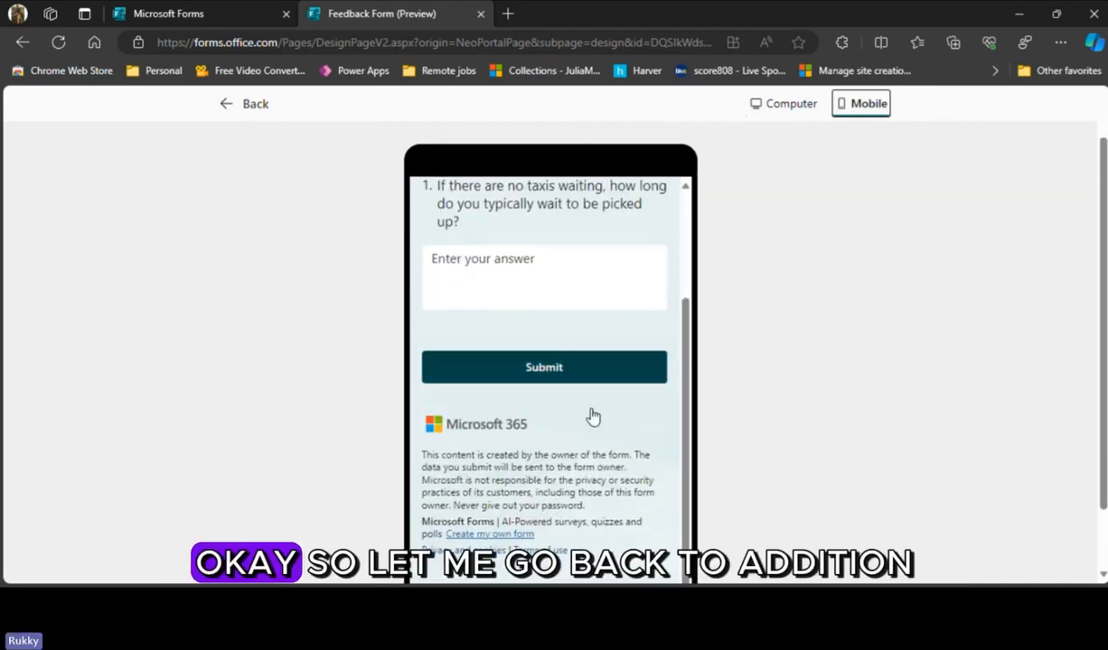
left_click(243, 109)
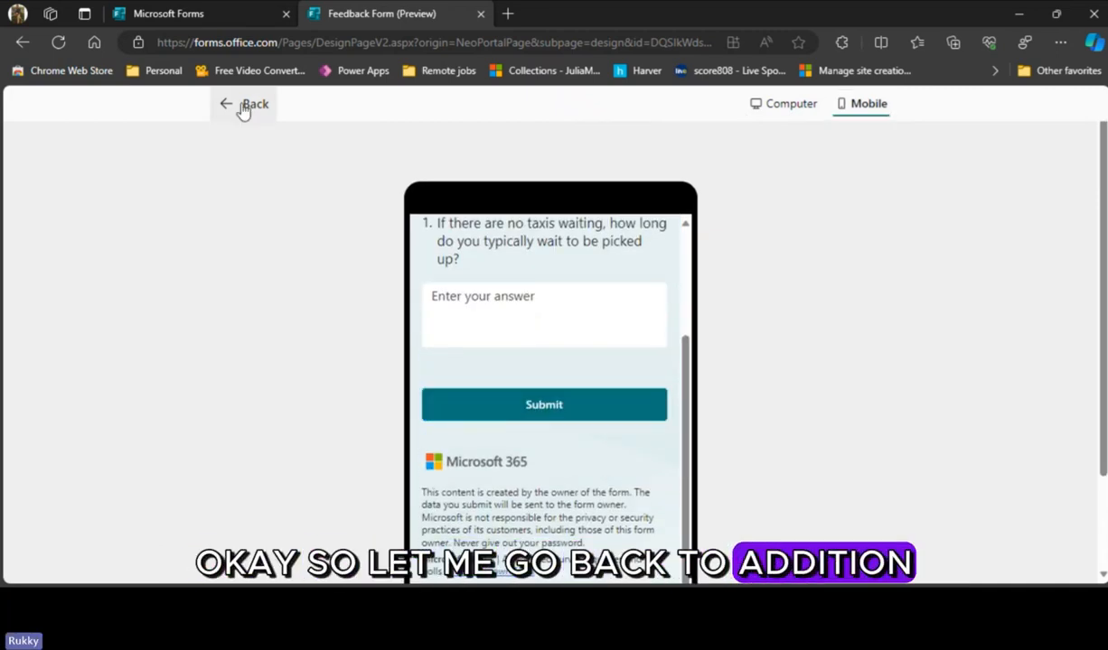
left_click(243, 109)
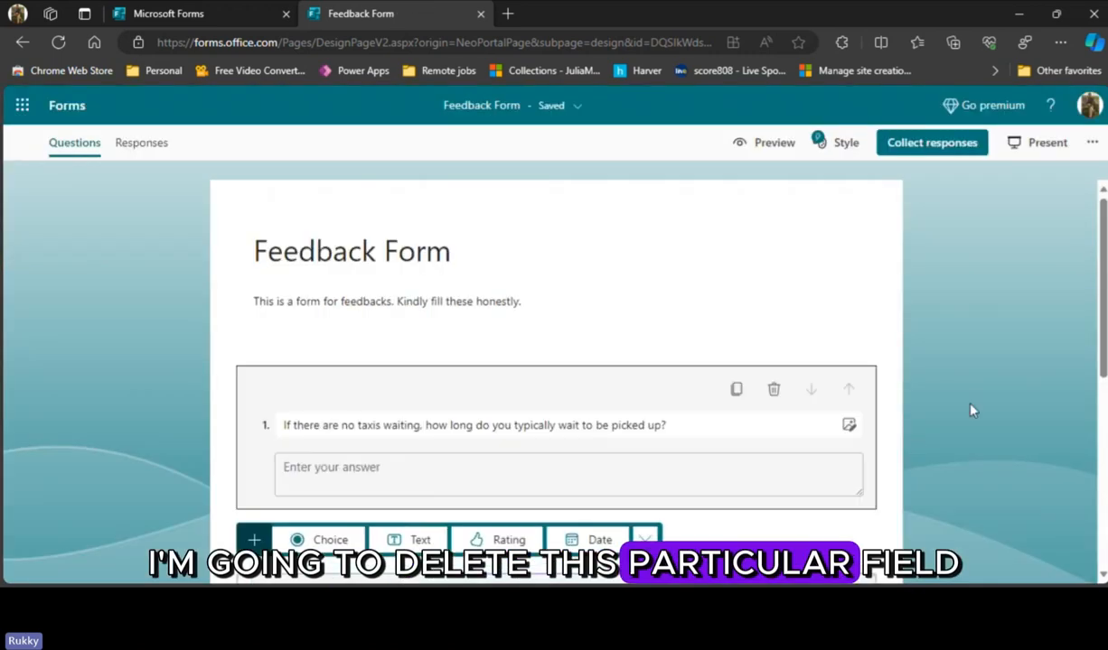
- Delete the taxi waiting question and add a text question titled "Name" in its place
left_click(836, 384)
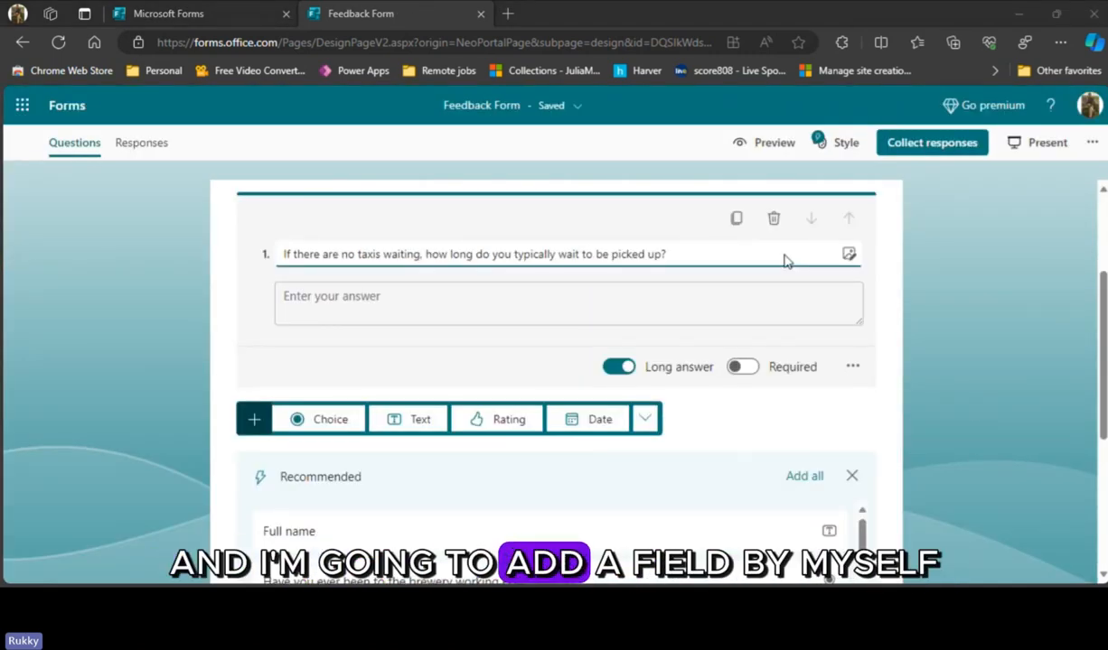
left_click(774, 220)
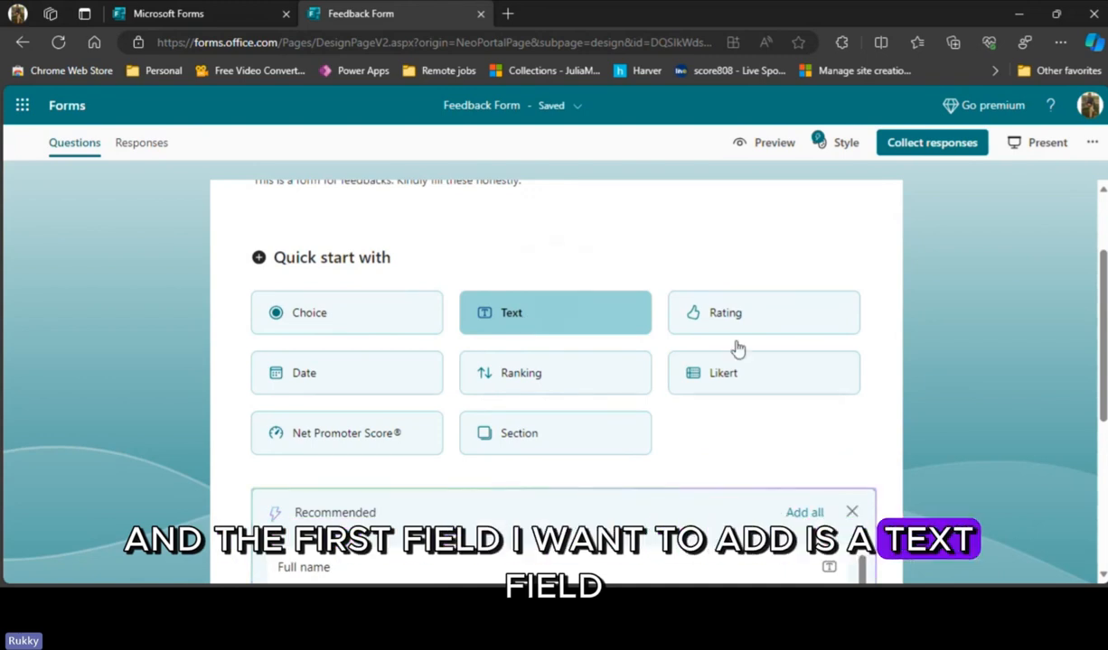
left_click(533, 313)
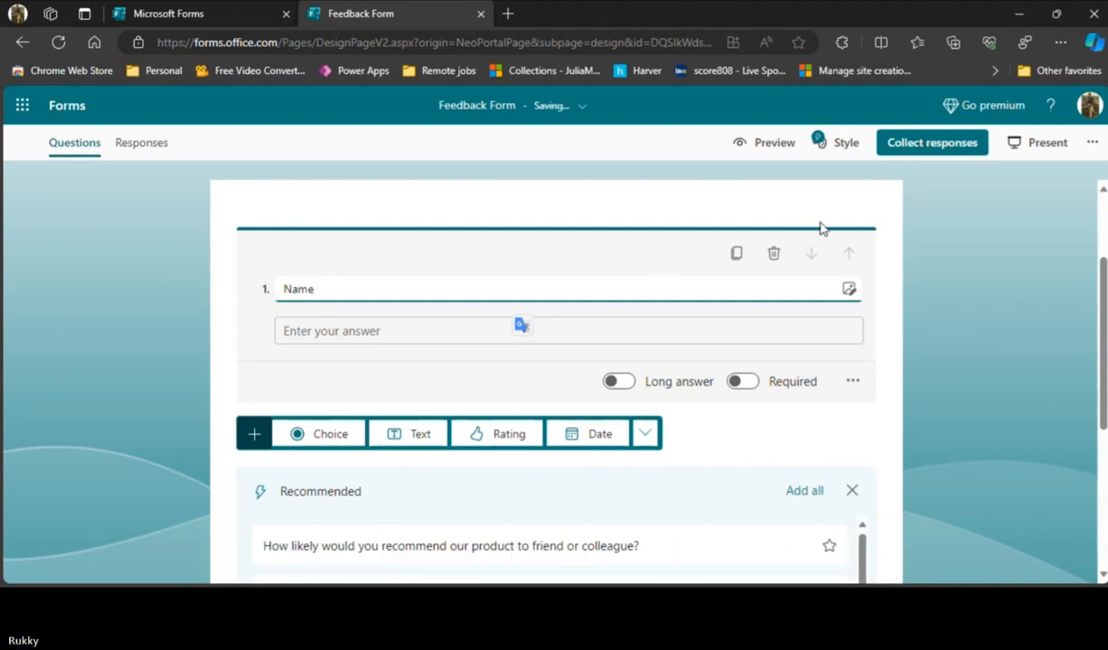
left_click(989, 227)
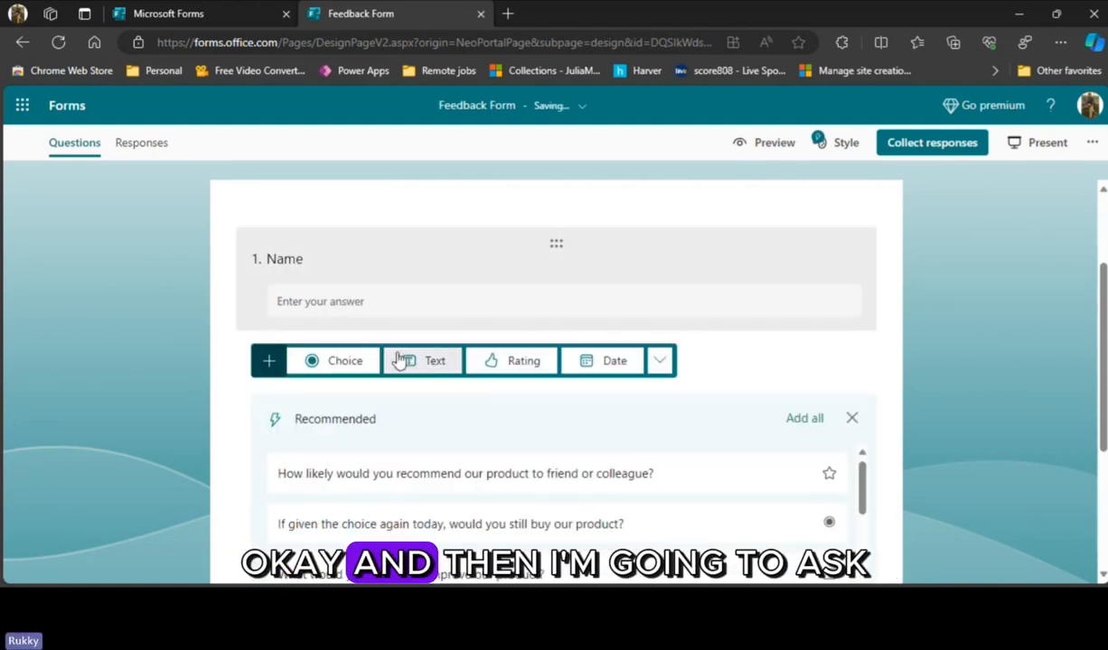
- Examine the question types available for adding below the Name question, including the additional ones
scroll(495, 408, "down", 2)
scroll(492, 408, "up", 1)
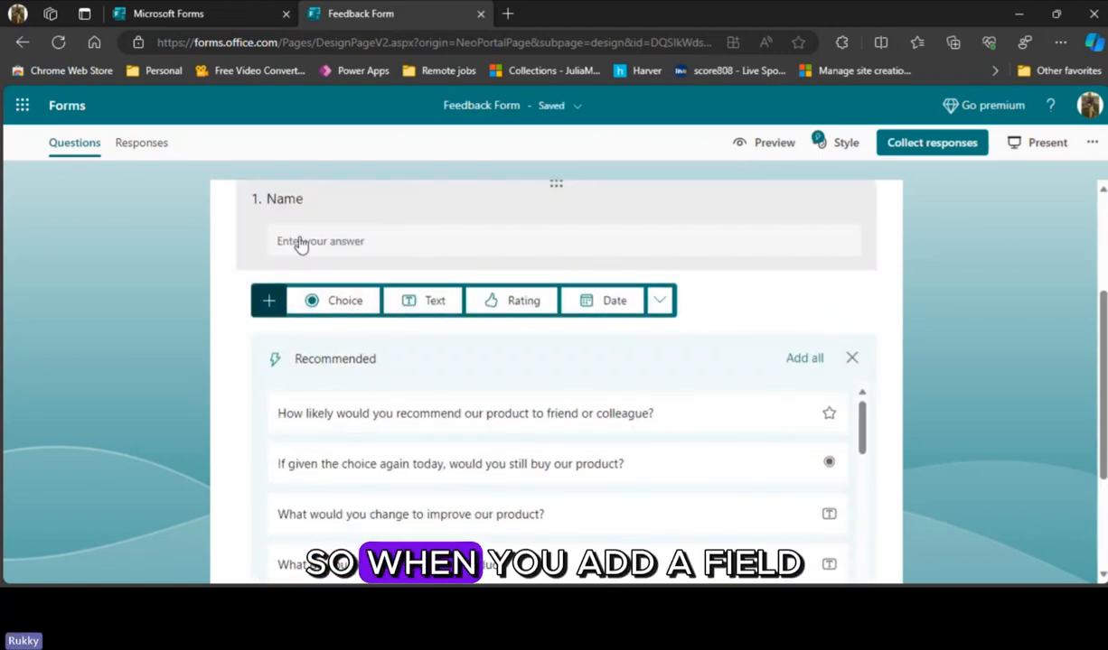
scroll(554, 318, "up", 2)
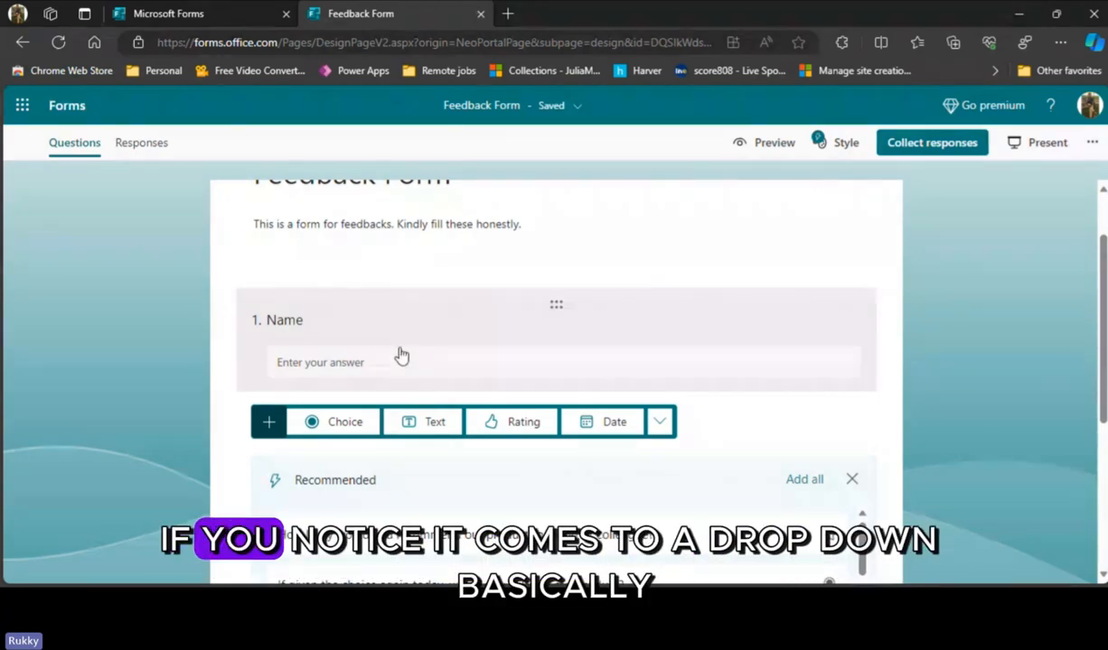
left_click(266, 425)
left_click(266, 426)
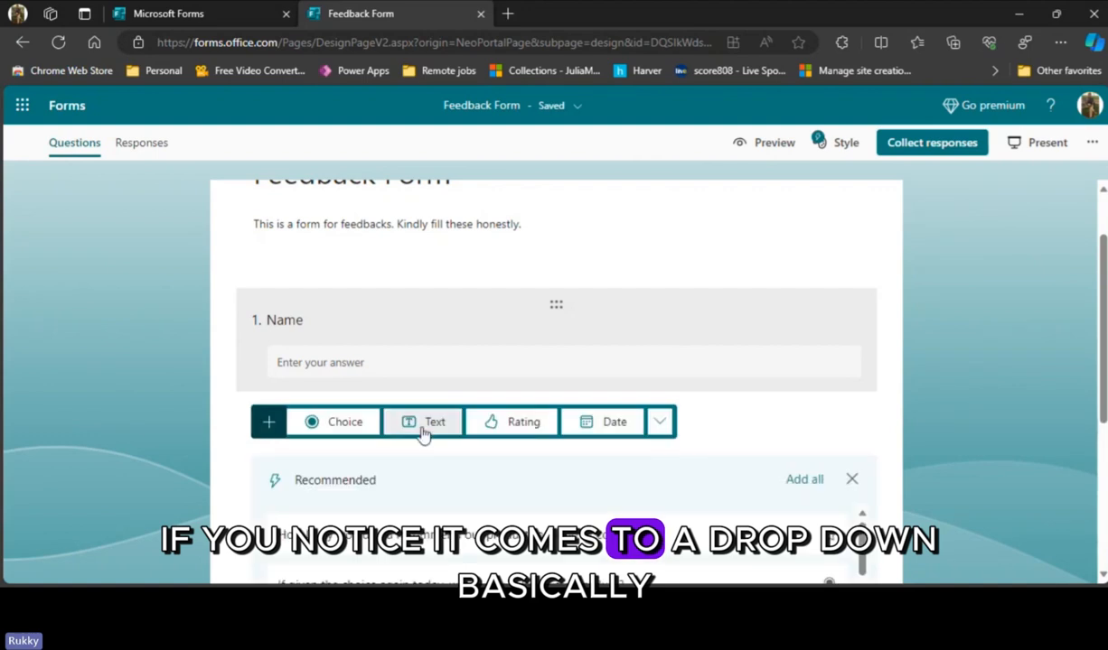
left_click(658, 424)
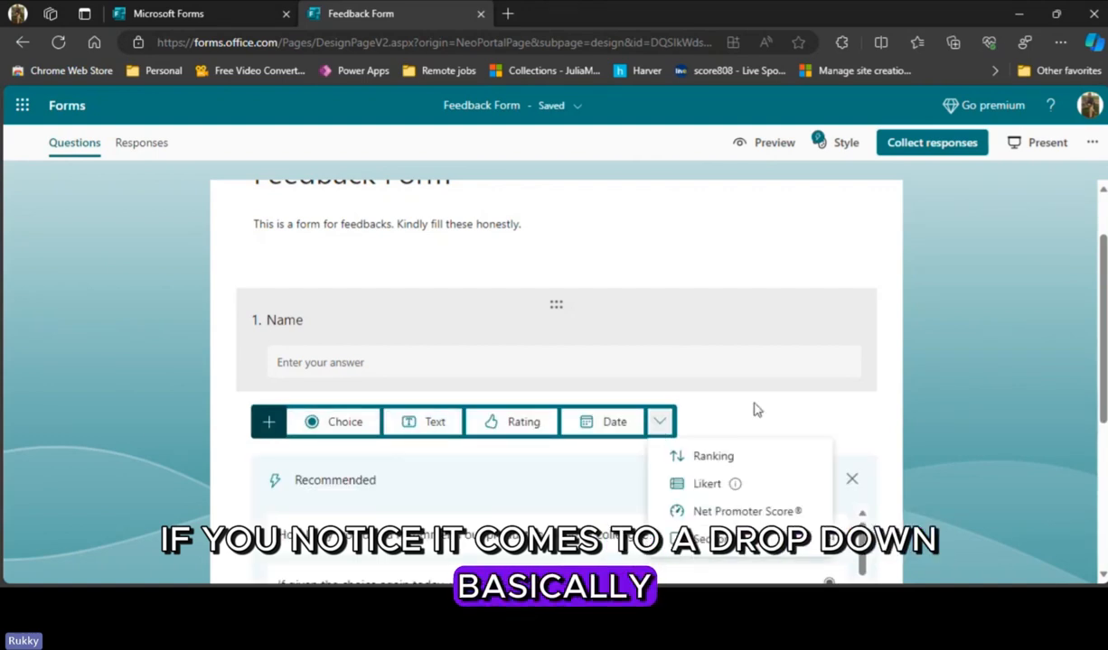
scroll(757, 410, "down", 2)
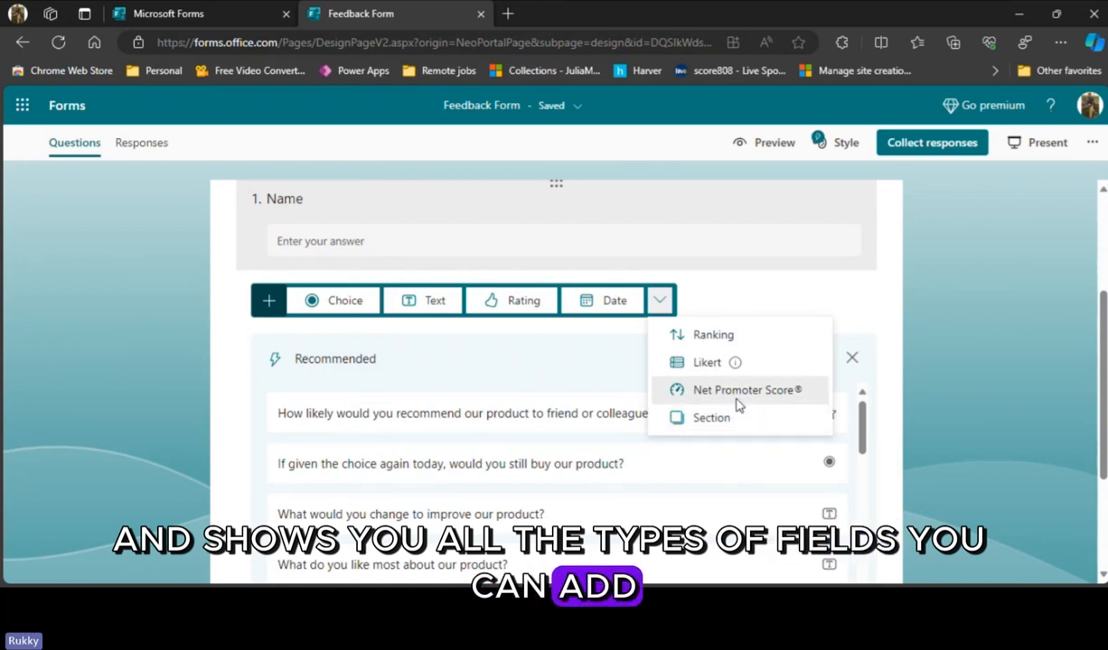
- Add a choice question with the text "How was the class?" below the Name question
left_click(356, 310)
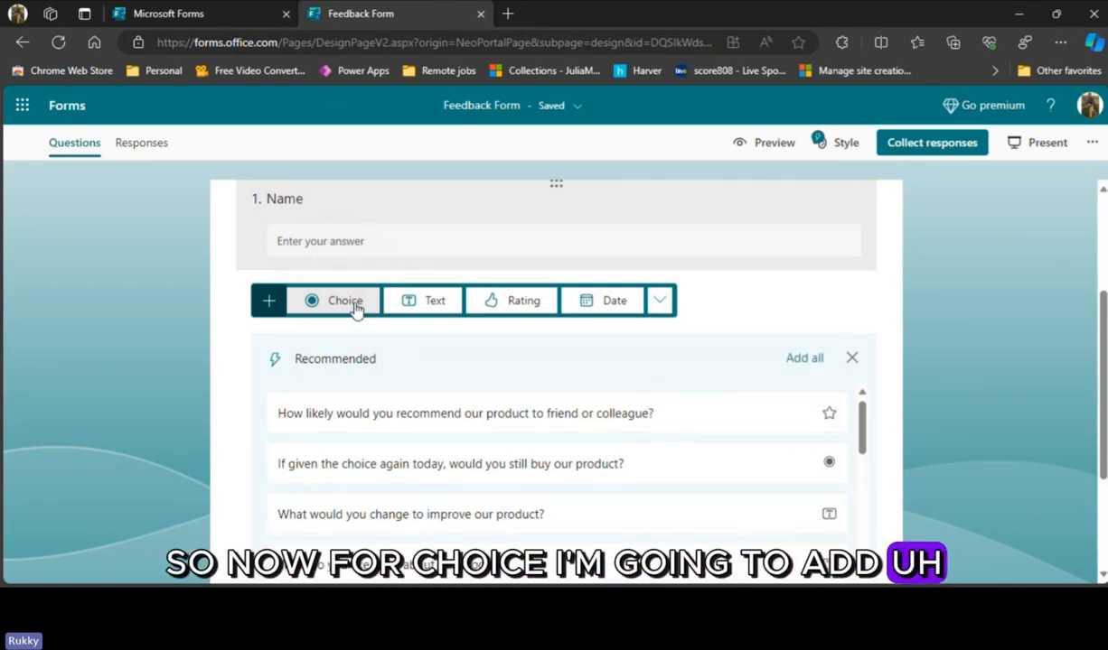
left_click(356, 310)
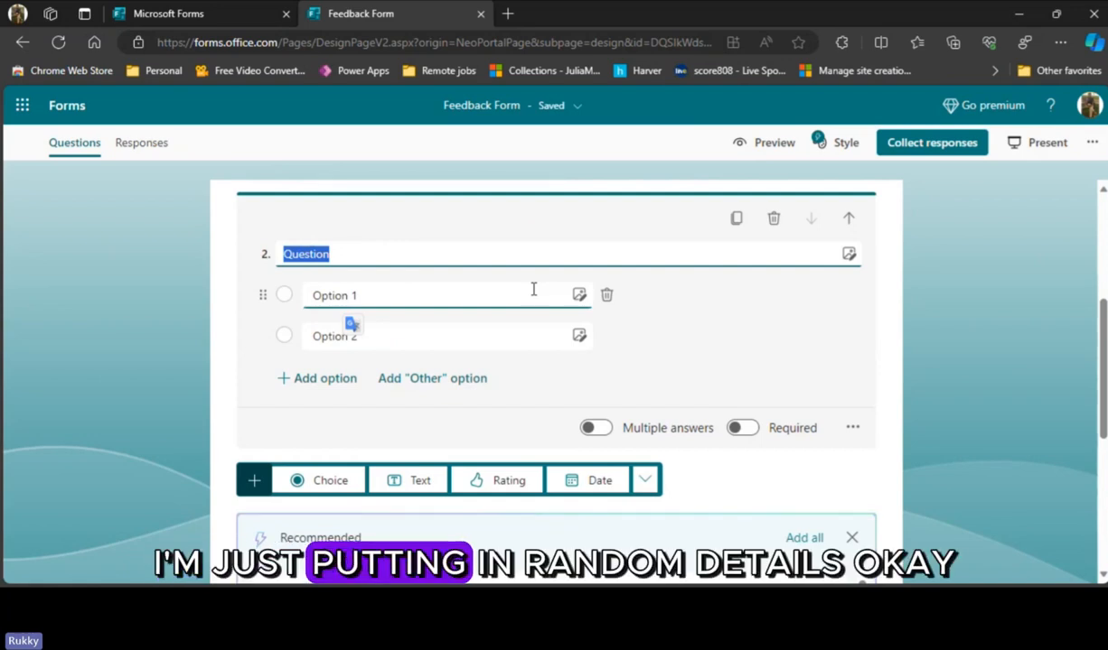
type("How was the class?")
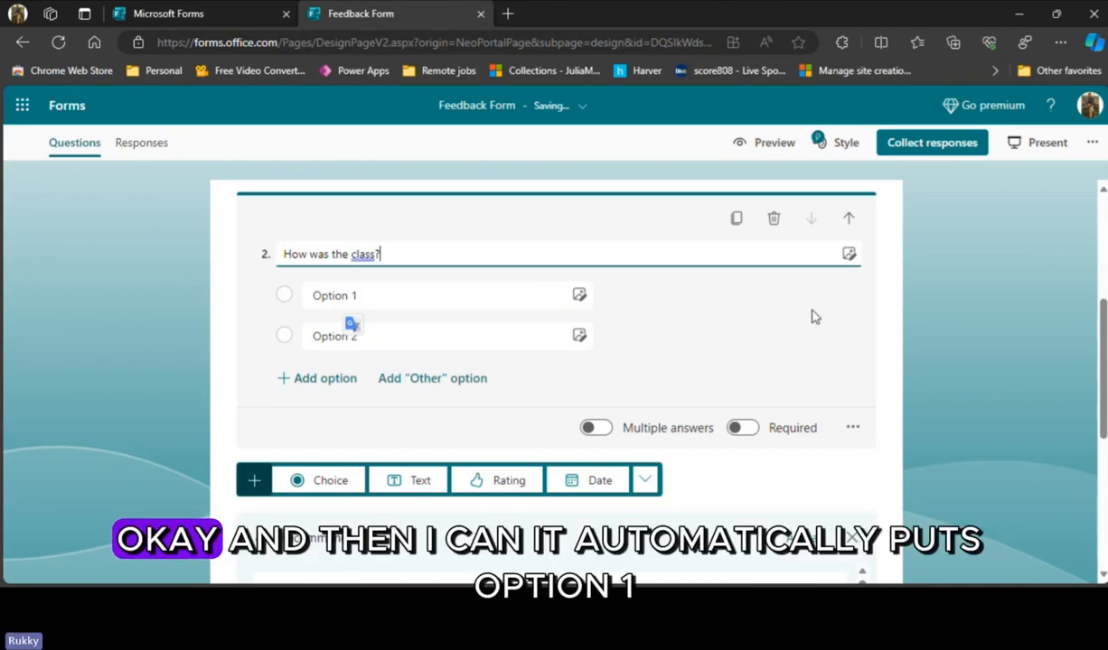
left_click(811, 312)
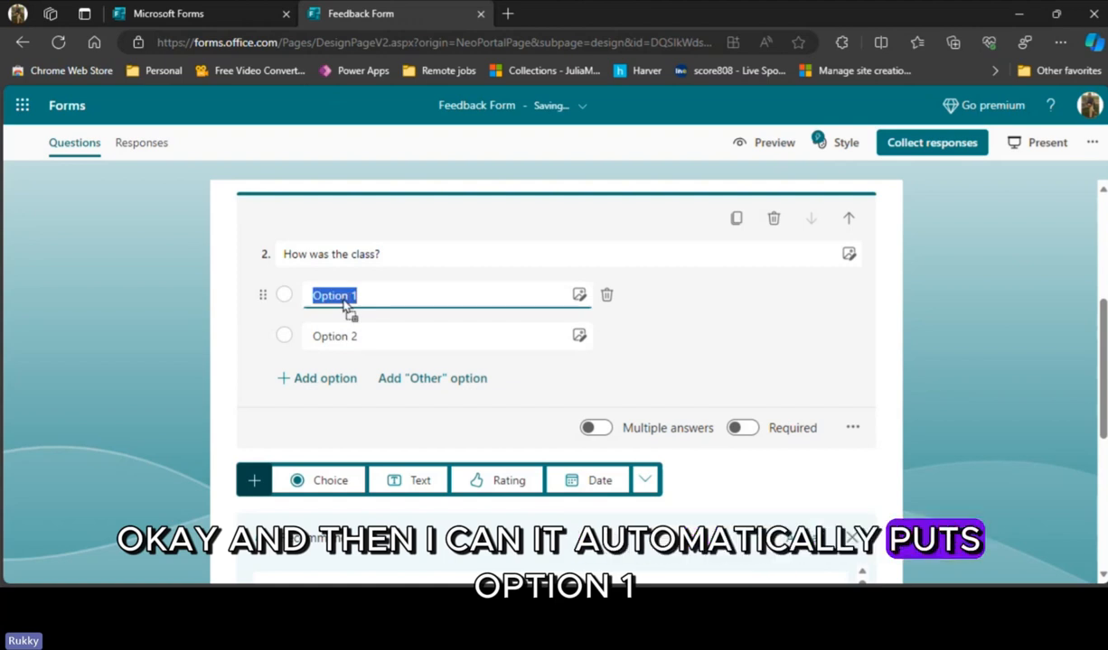
- Set the class question's answer options to "Good" and "Not good" and add an "Other" option
left_click(380, 336)
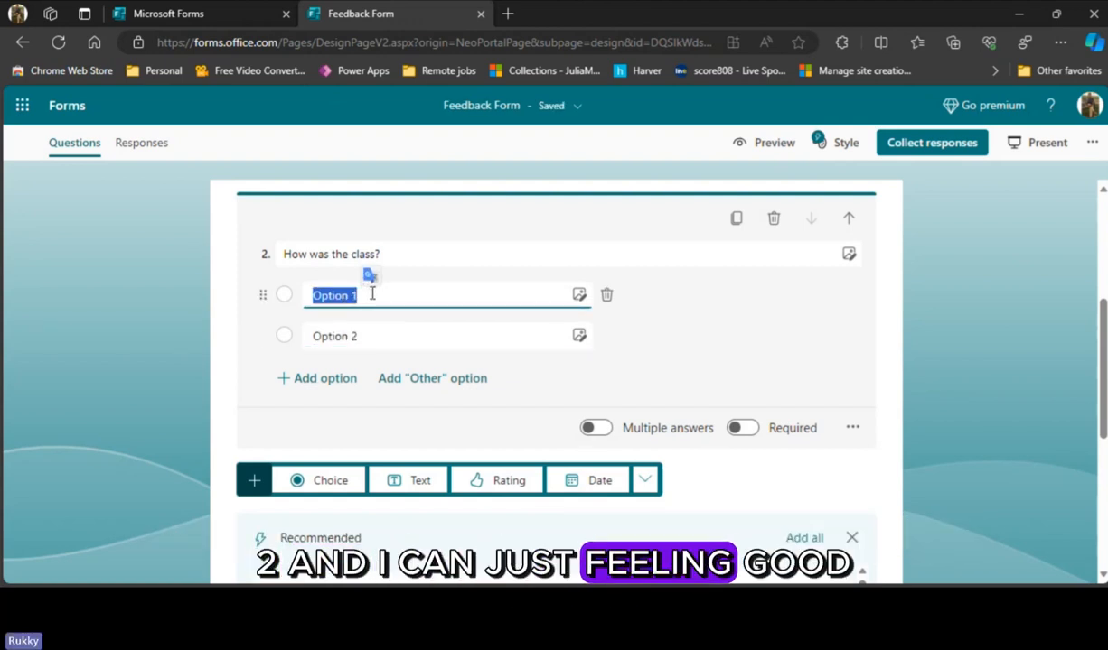
type("Good")
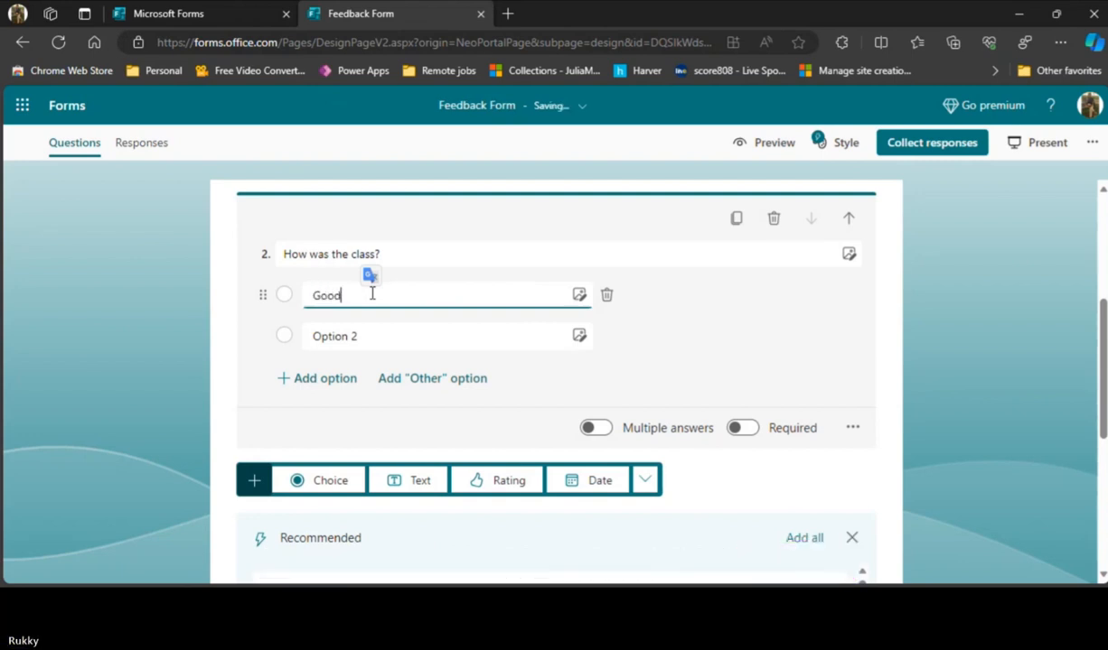
left_click(389, 336)
type("Not go")
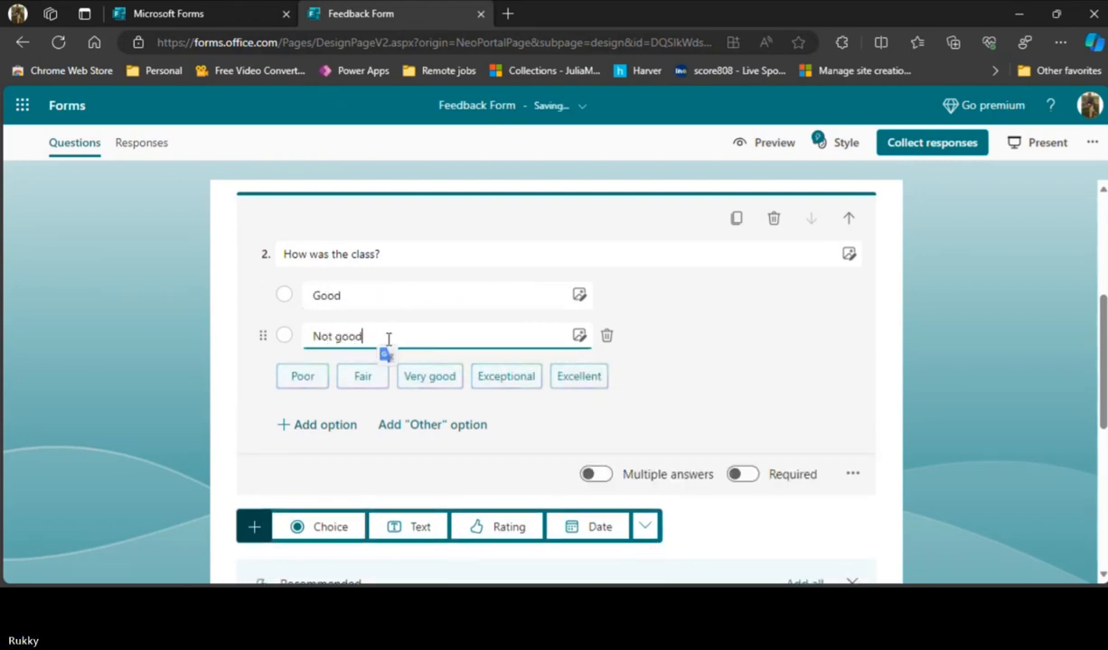
type("od")
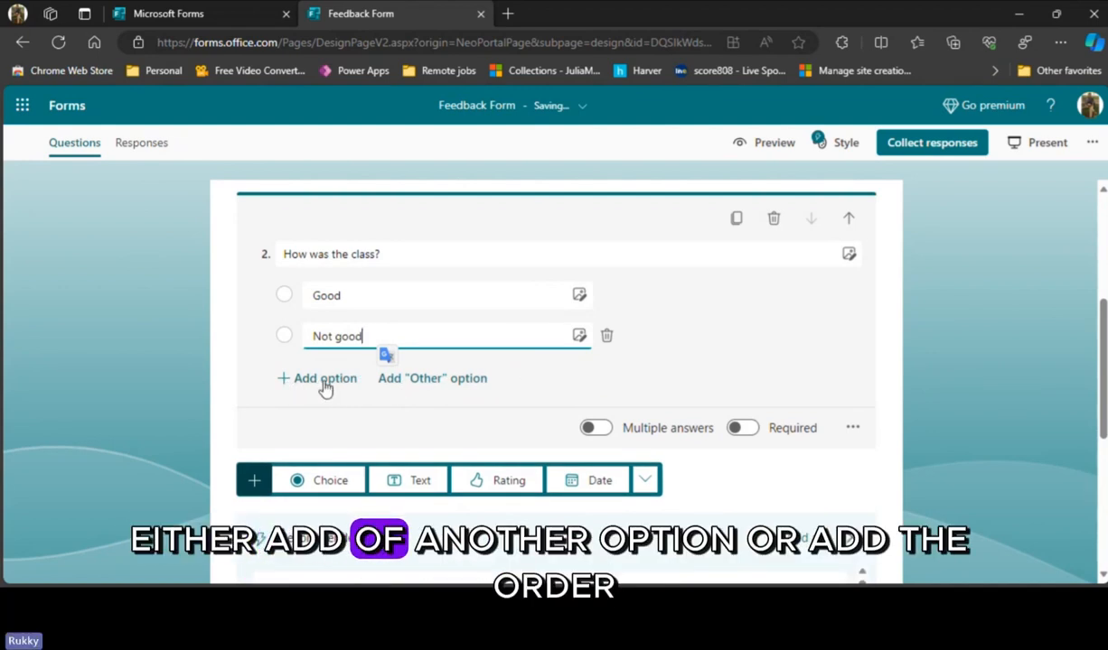
left_click(456, 381)
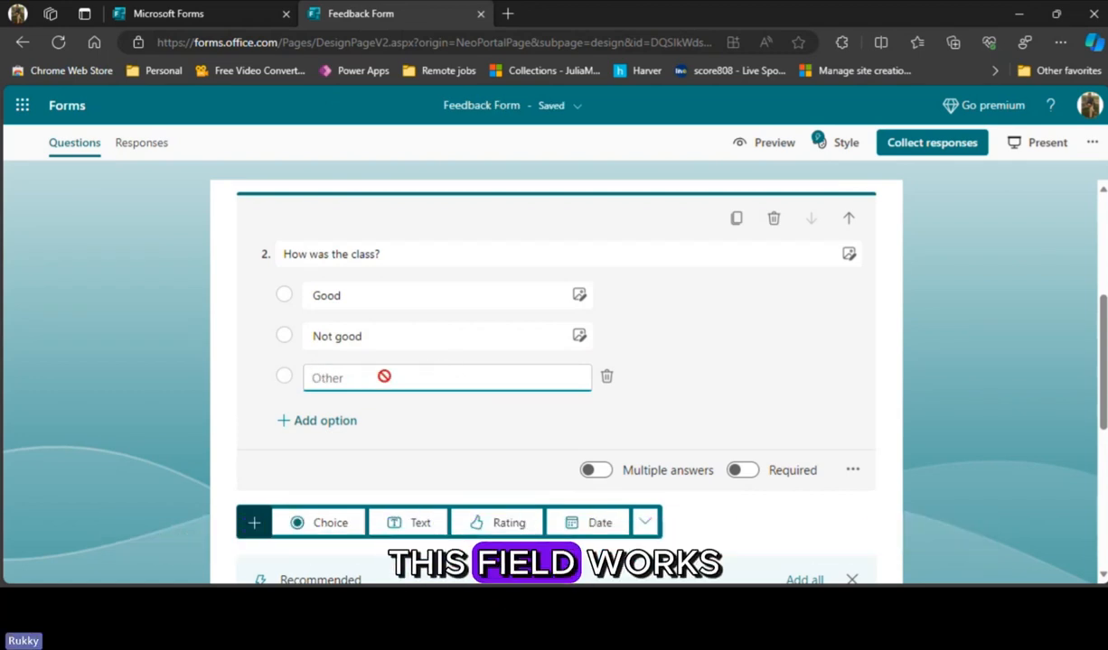
- Preview the form with its text and choice questions and return to editing
left_click(761, 147)
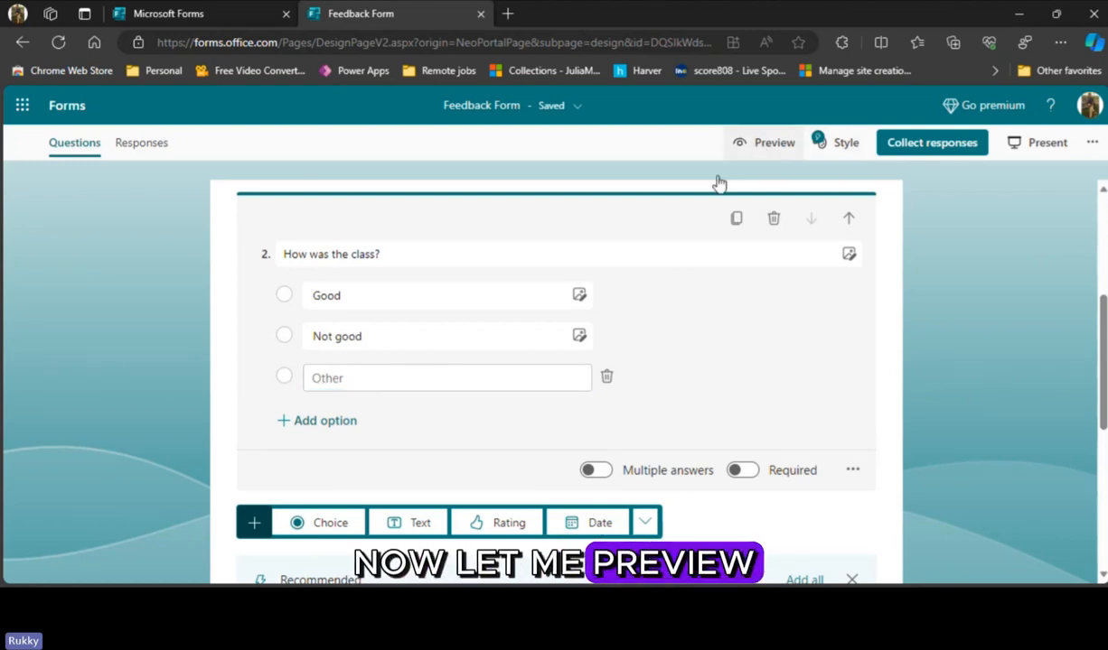
scroll(533, 451, "down", 3)
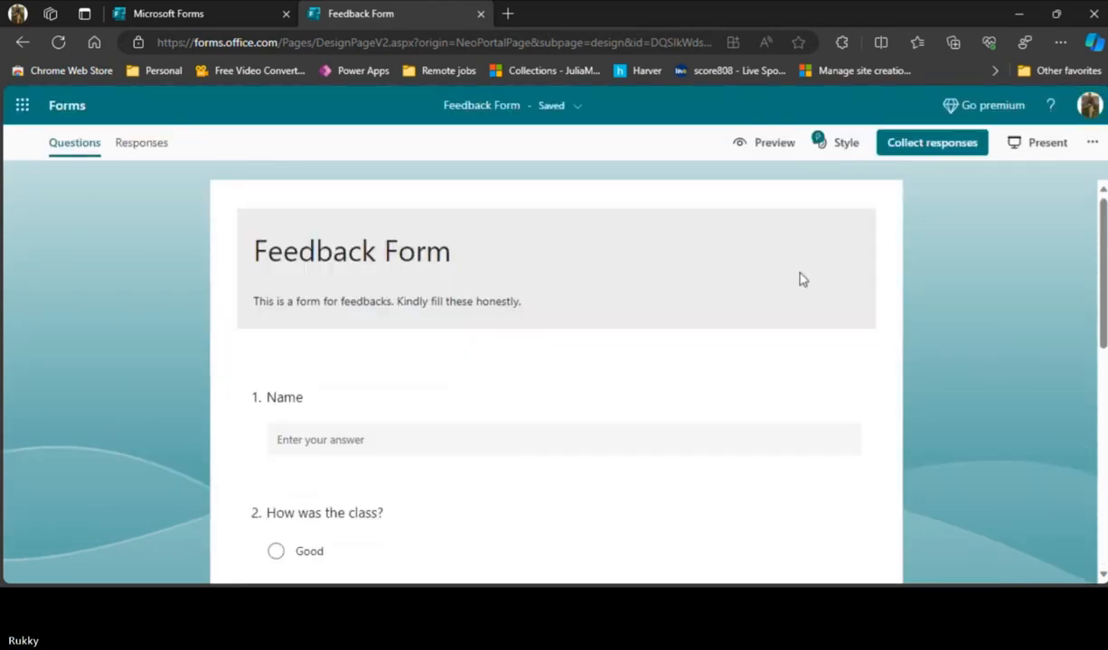
- Add a rating question with the text "How would you rate the trainer?" below the class question
scroll(684, 369, "down", 1)
scroll(684, 369, "down", 1)
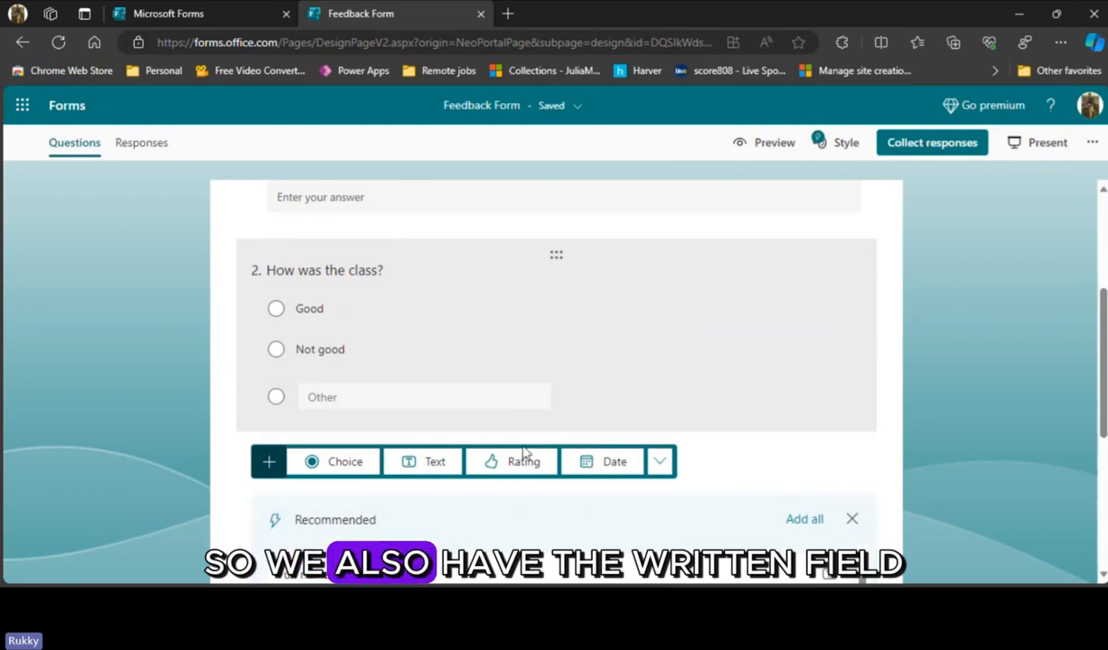
scroll(588, 443, "down", 1)
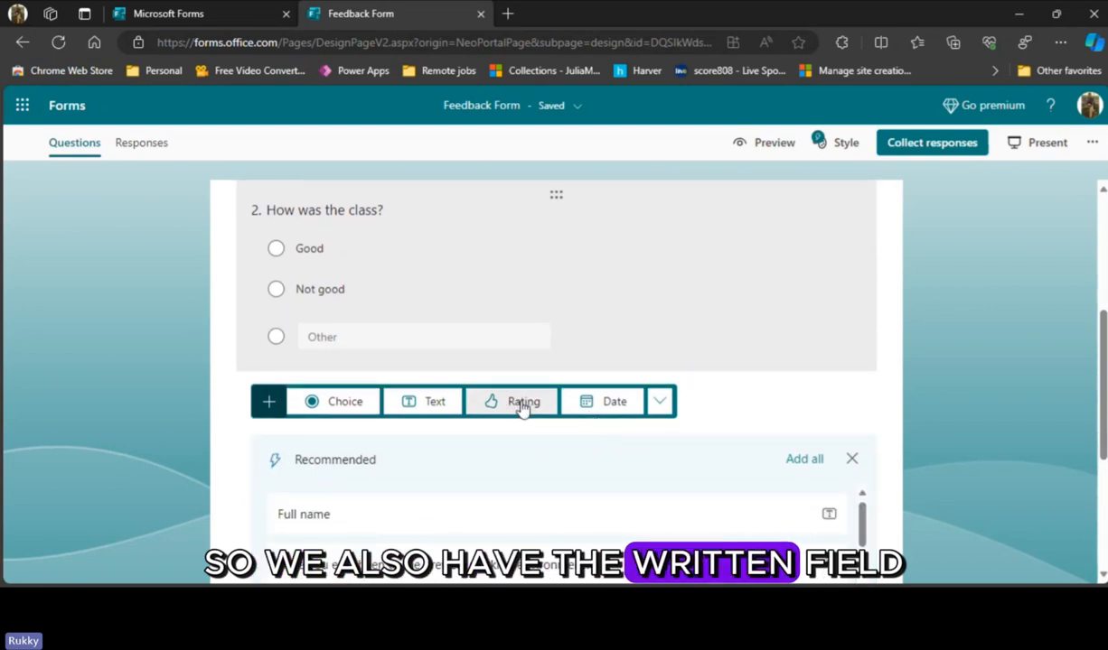
left_click(522, 405)
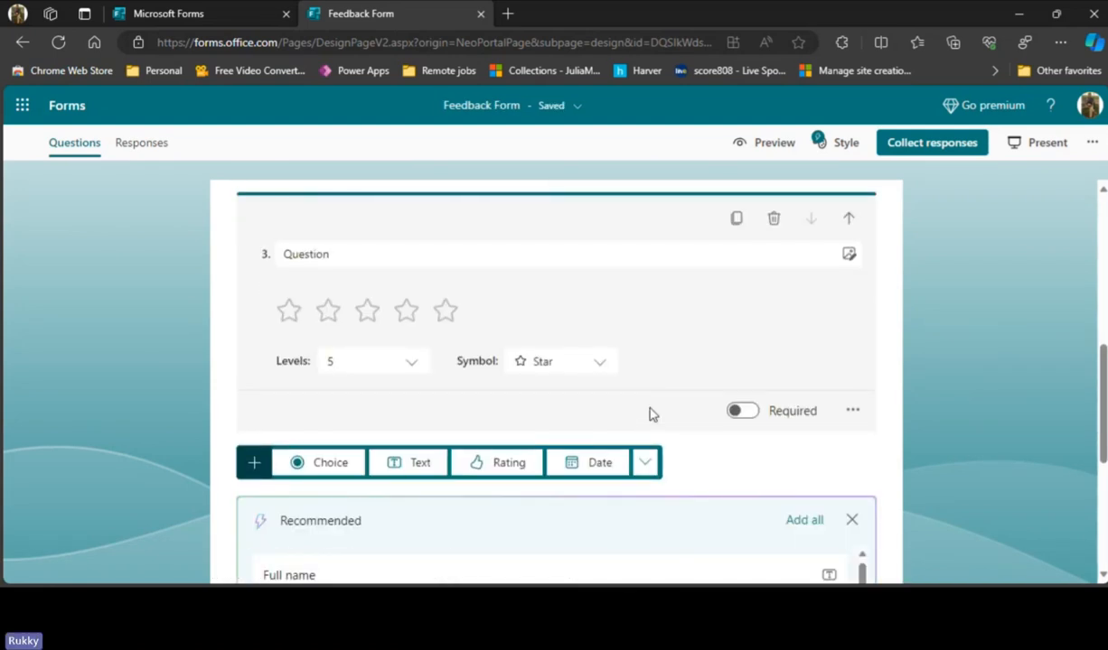
left_click(422, 256)
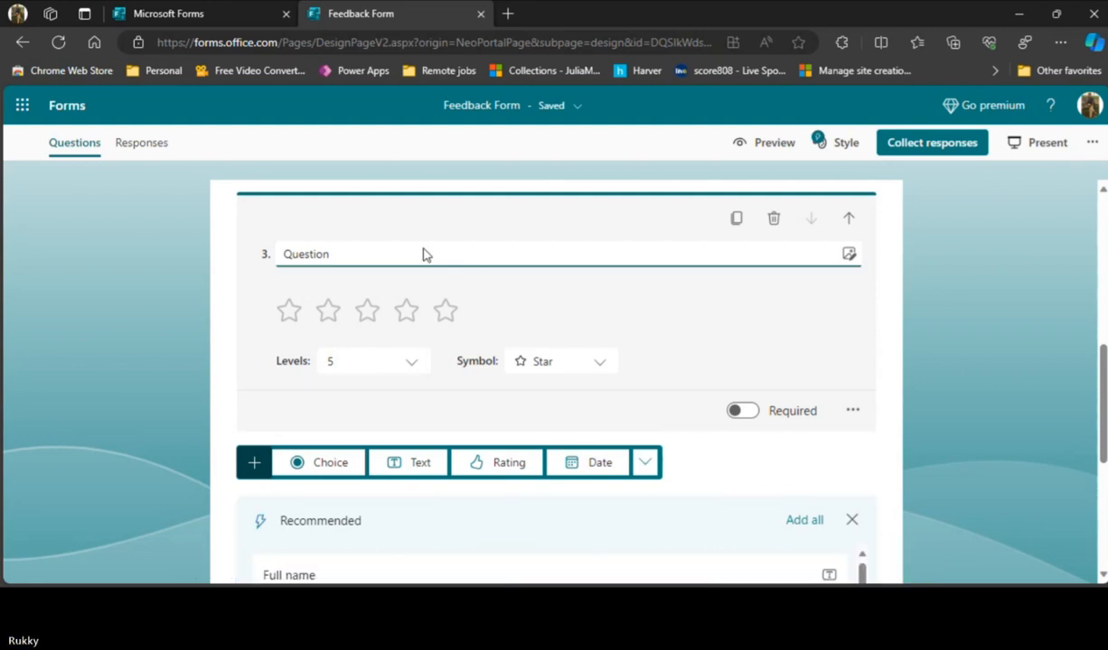
double_click(425, 253)
type("H")
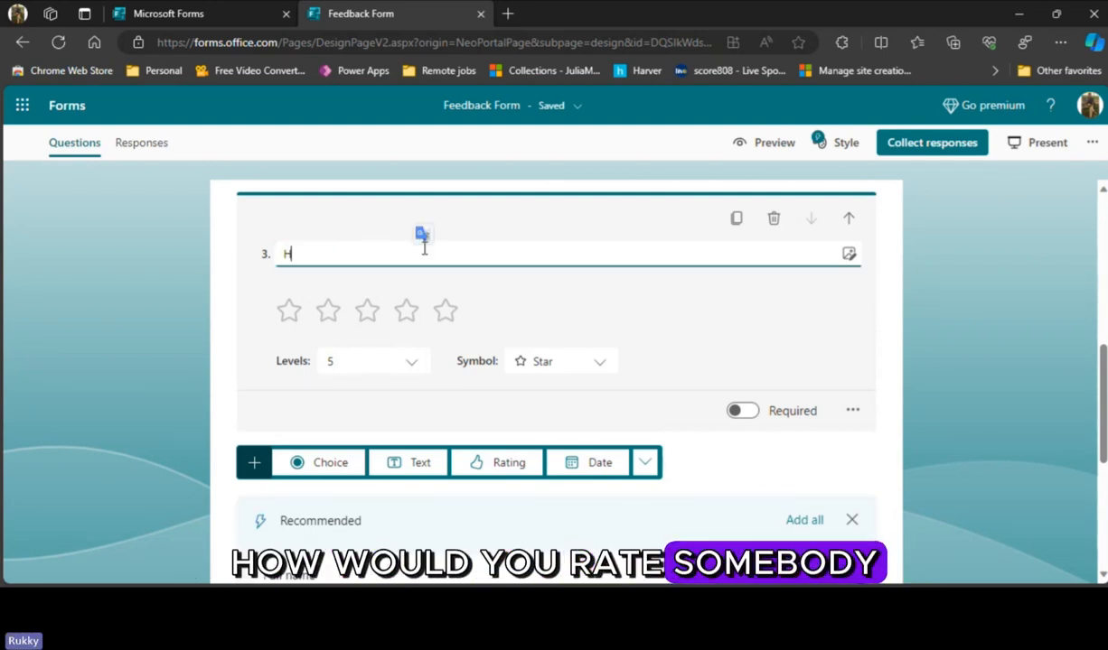
type("ow would yo")
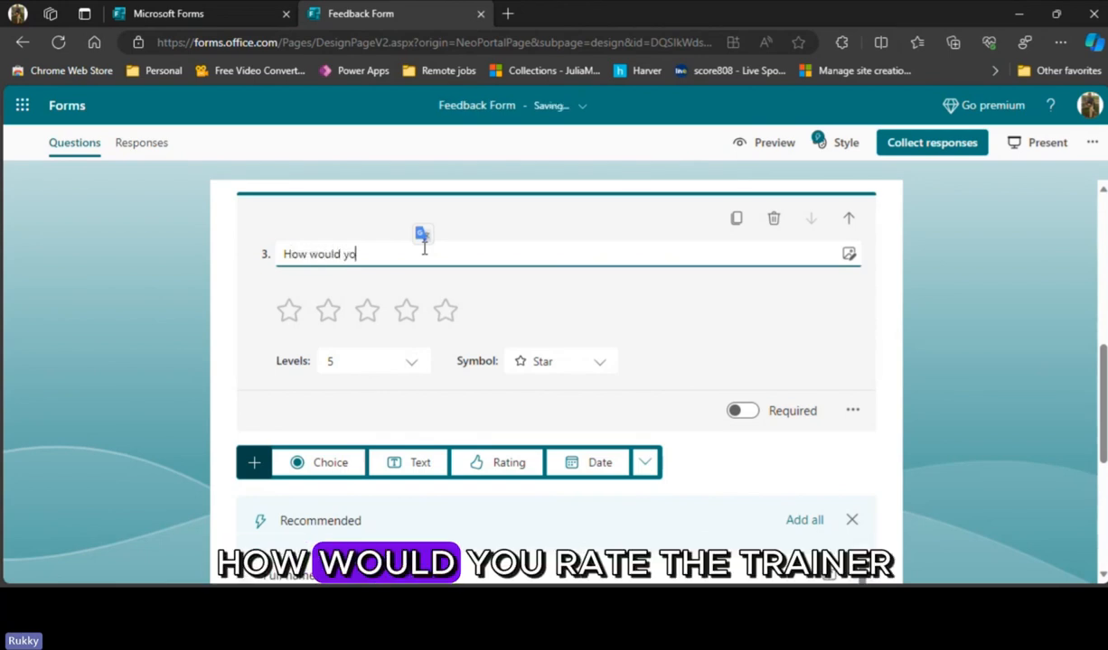
type("u rate the")
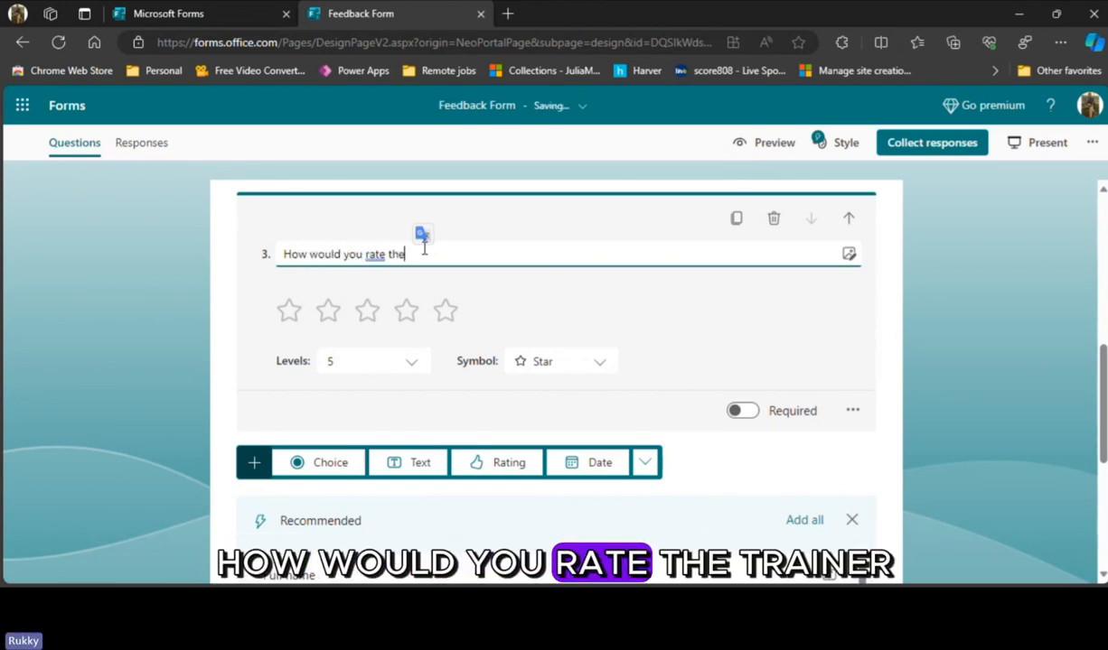
type(" t")
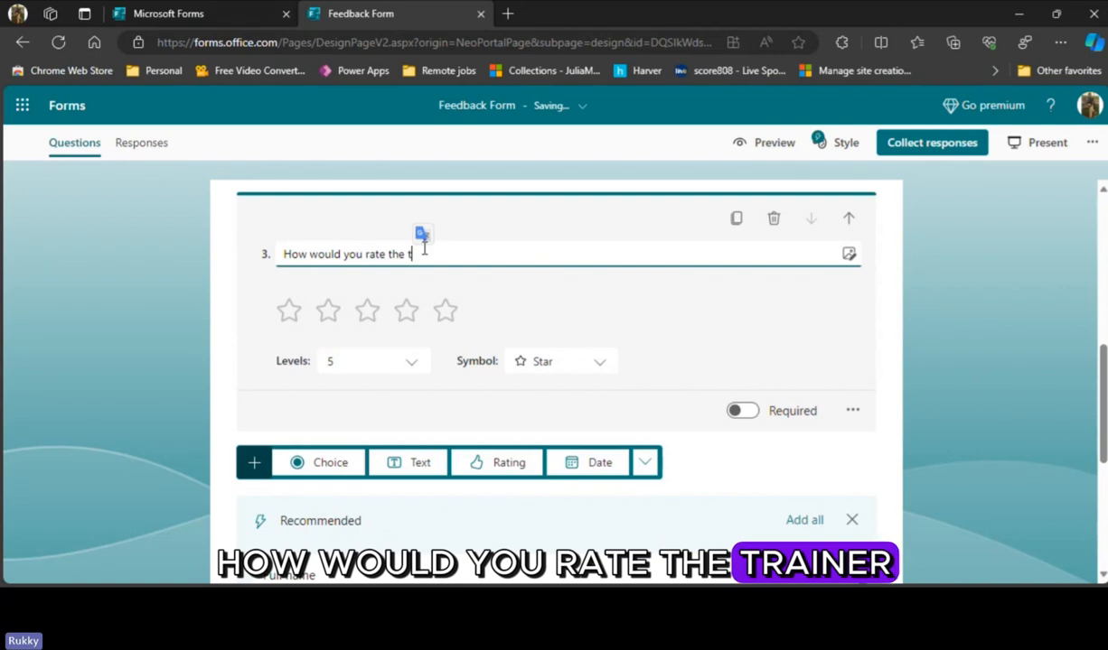
type("ra")
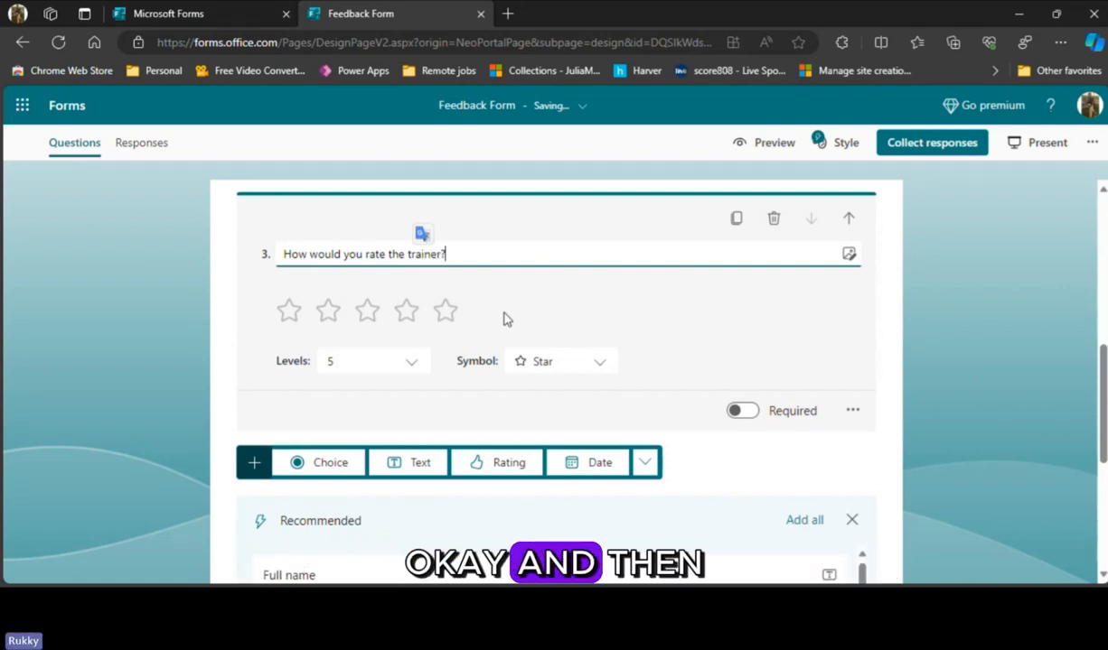
- Set the trainer rating question to 10 levels
left_click(554, 311)
left_click(375, 354)
scroll(378, 477, "down", 2)
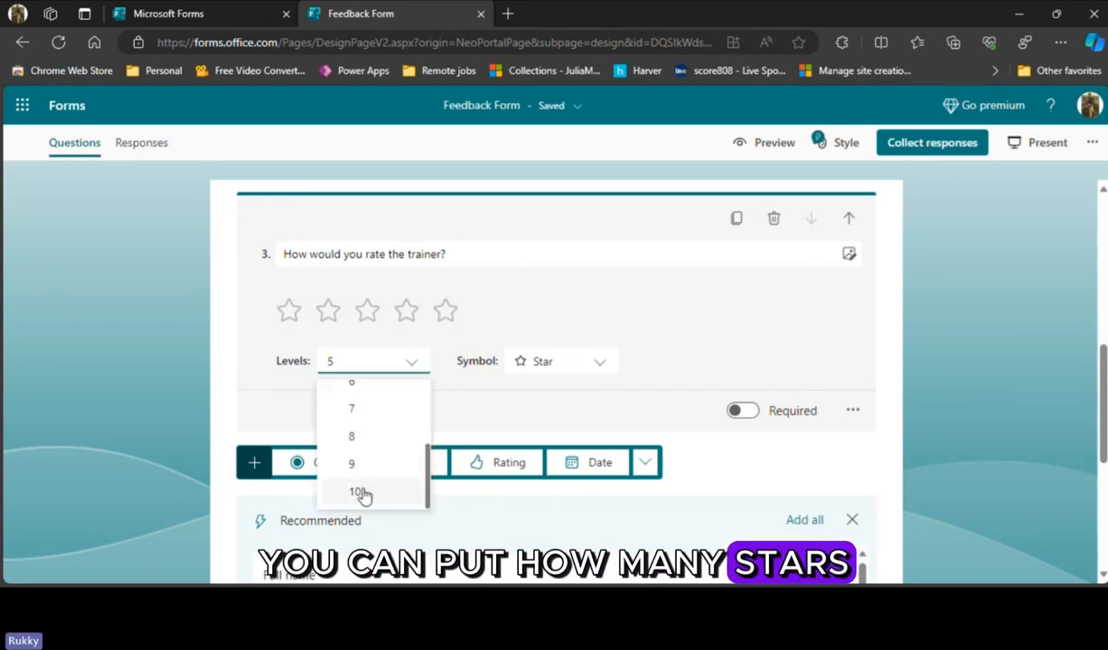
left_click(372, 492)
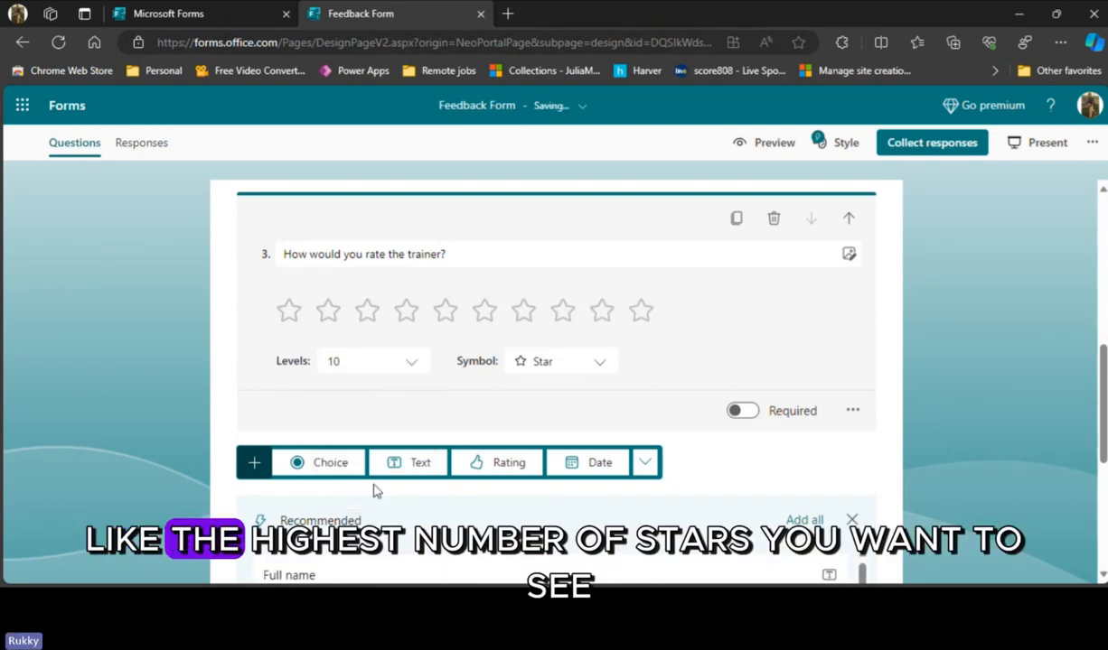
left_click(404, 372)
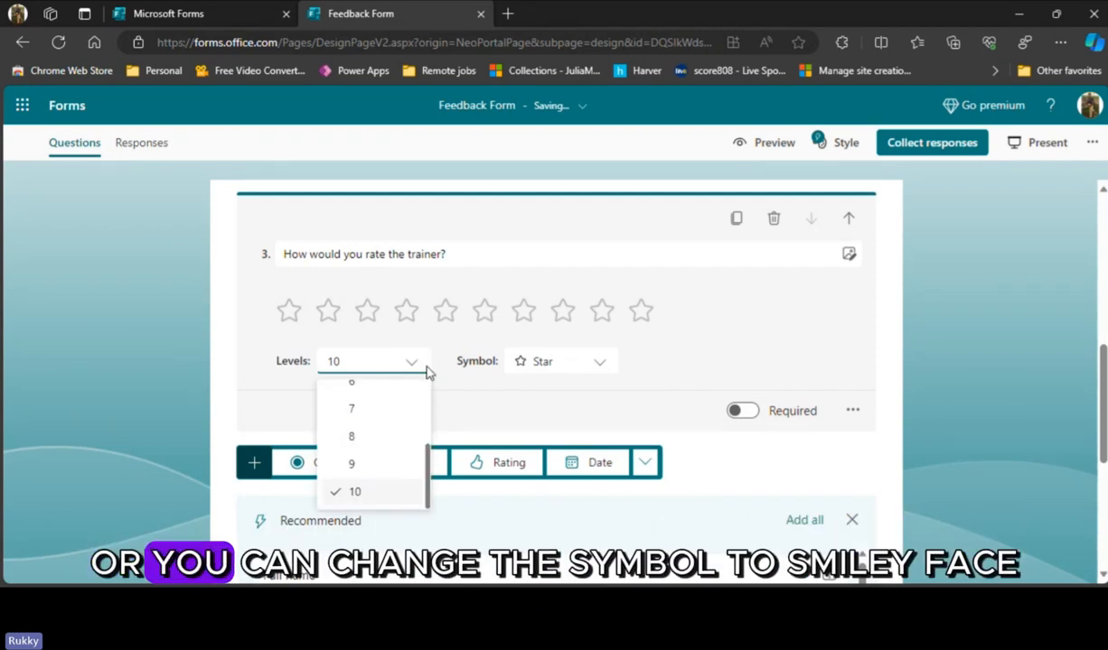
- Try the Smile face and Thumb like symbols for the trainer rating question
left_click(578, 361)
scroll(571, 452, "down", 2)
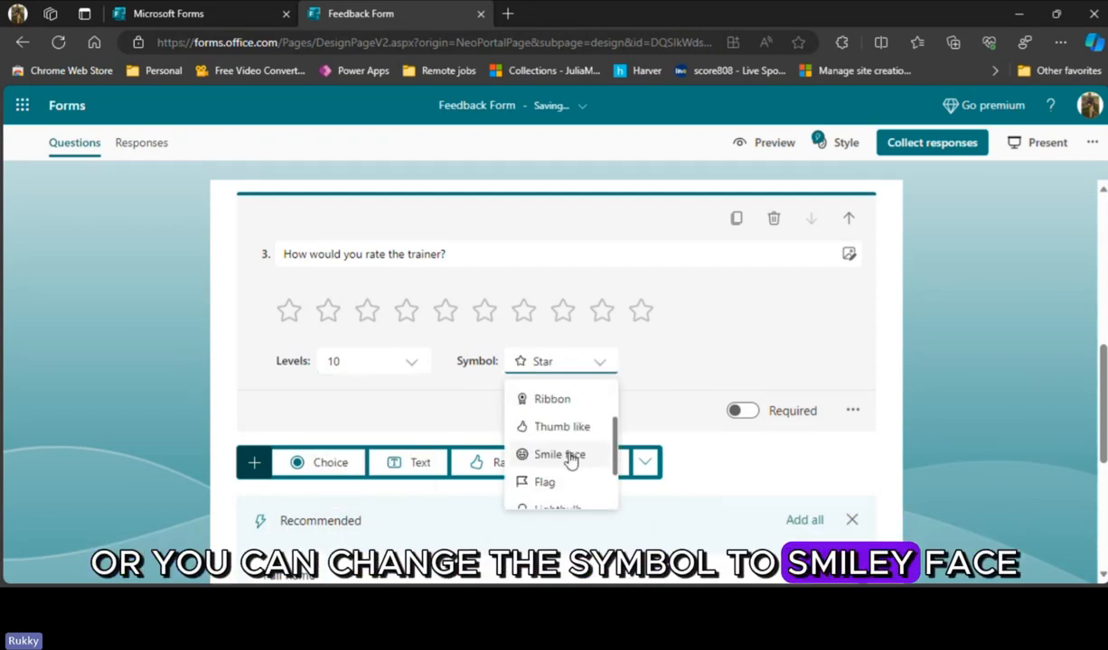
left_click(570, 458)
left_click(604, 362)
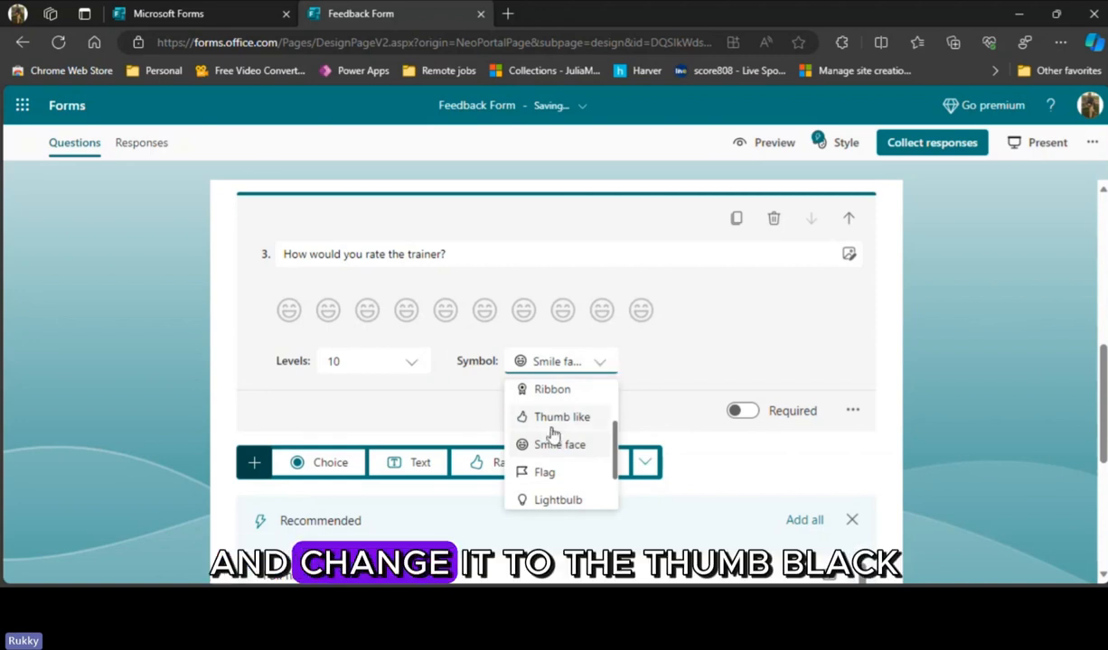
left_click(554, 421)
- Set the trainer rating question's symbol to Trophy
left_click(604, 365)
scroll(596, 433, "down", 2)
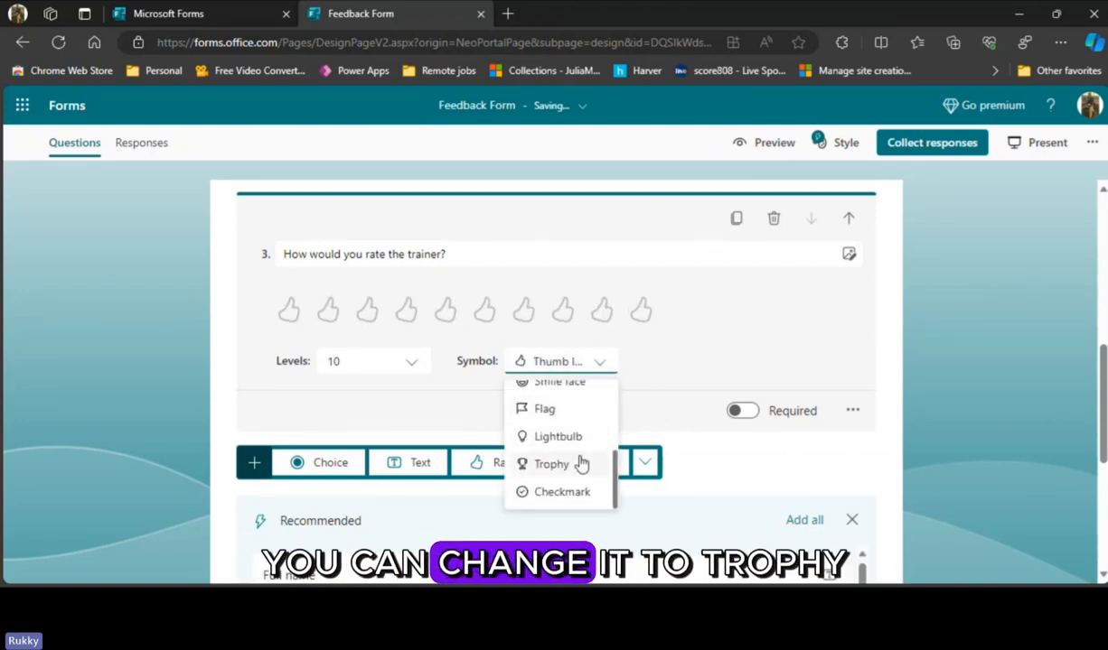
left_click(556, 465)
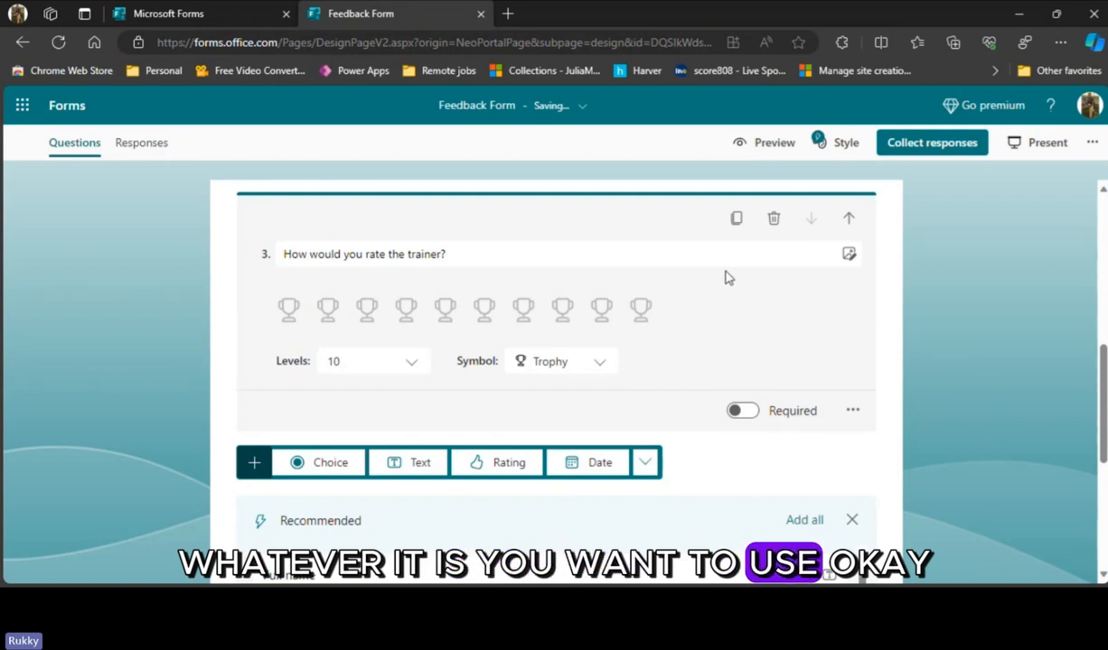
- Add a date question with the text "What date was the training?" below the trainer rating question
scroll(733, 289, "down", 3)
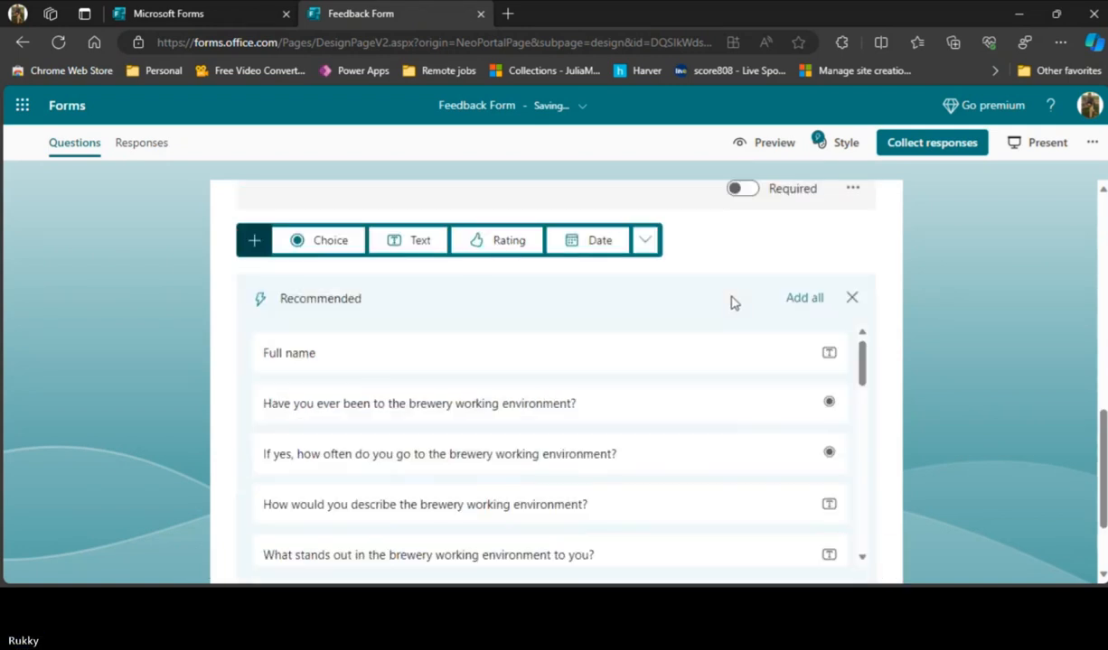
scroll(733, 303, "up", 2)
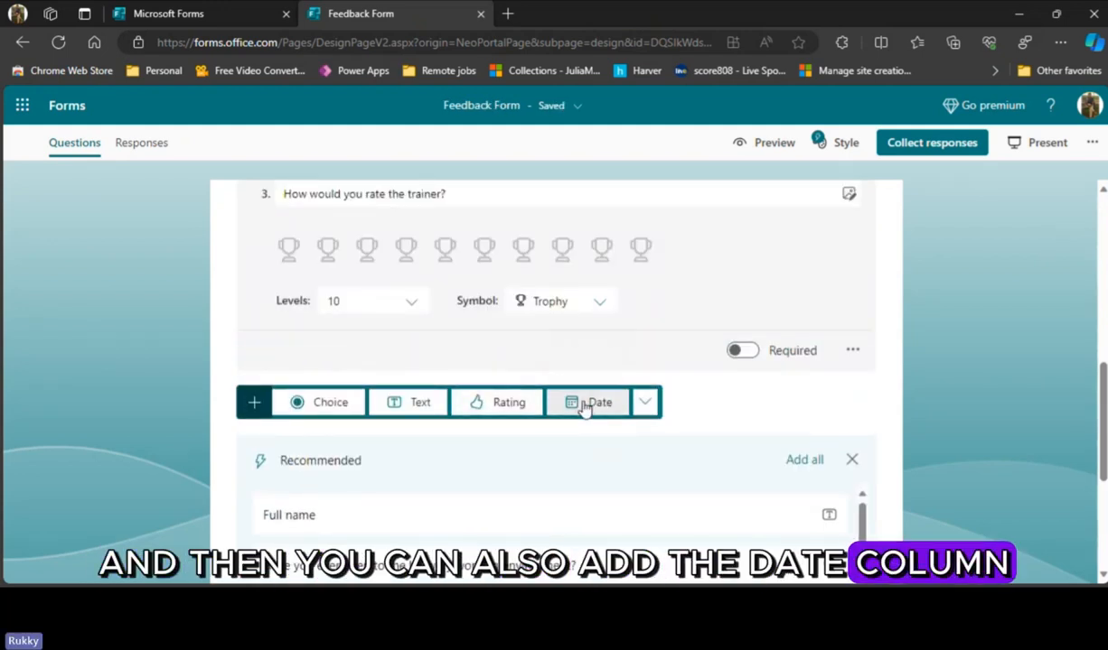
left_click(585, 409)
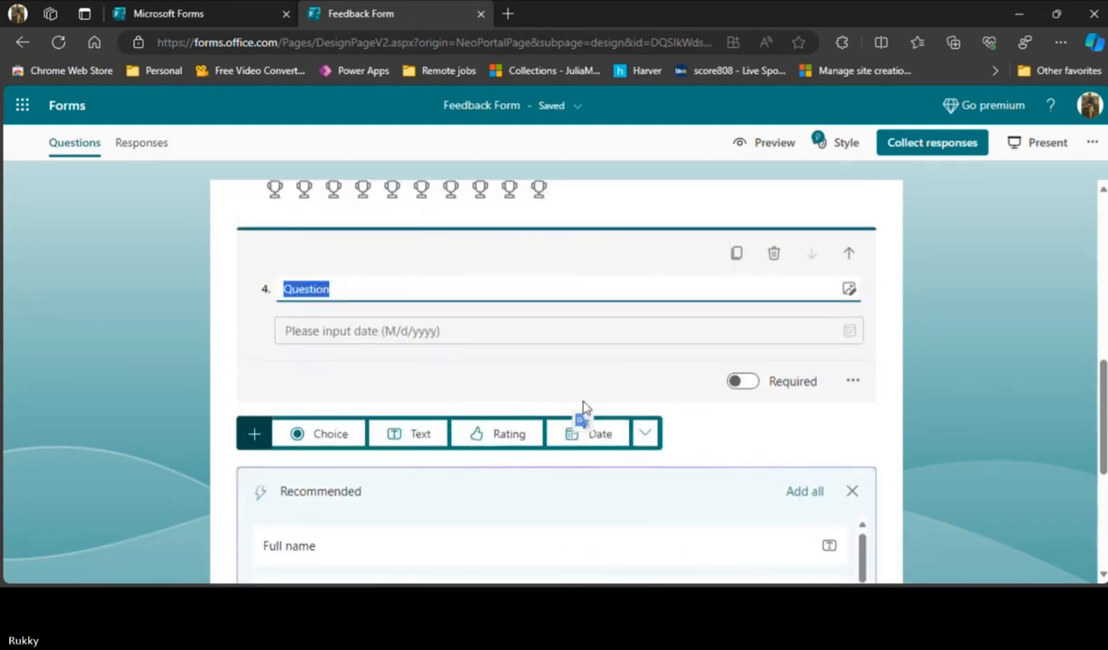
double_click(373, 288)
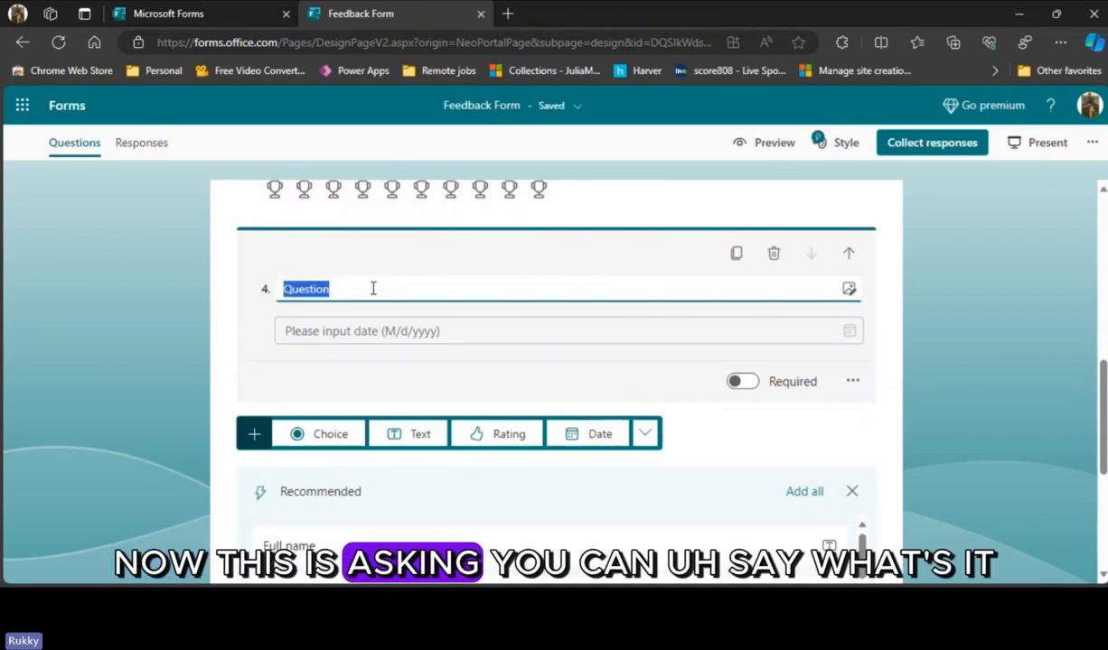
type("Wa")
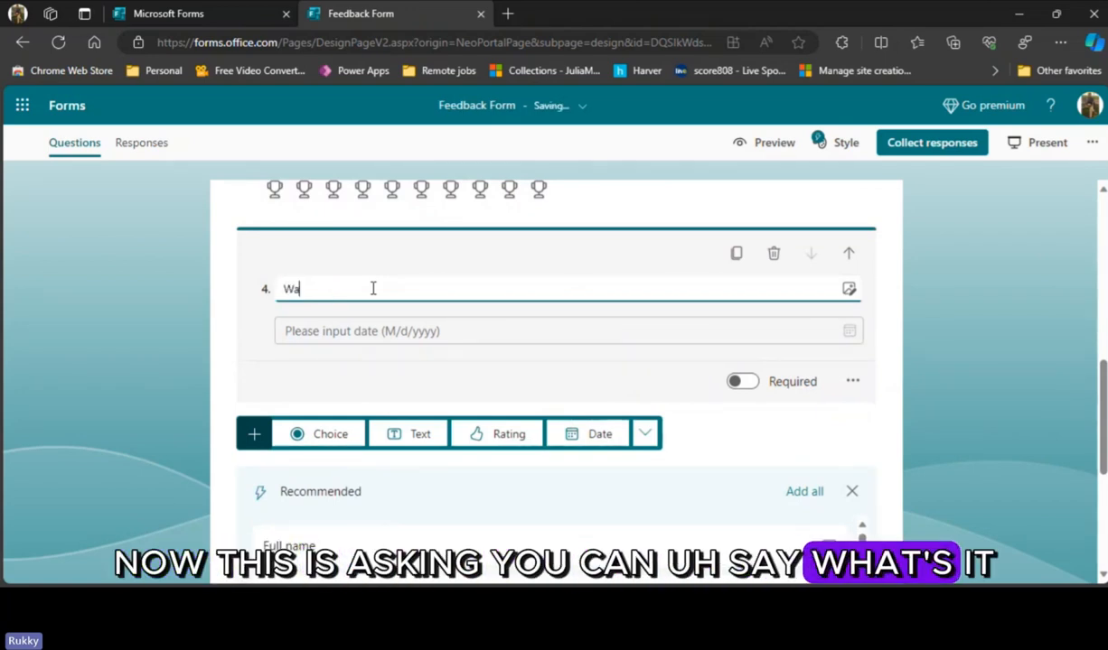
key("BackSpace")
key("BackSpace")
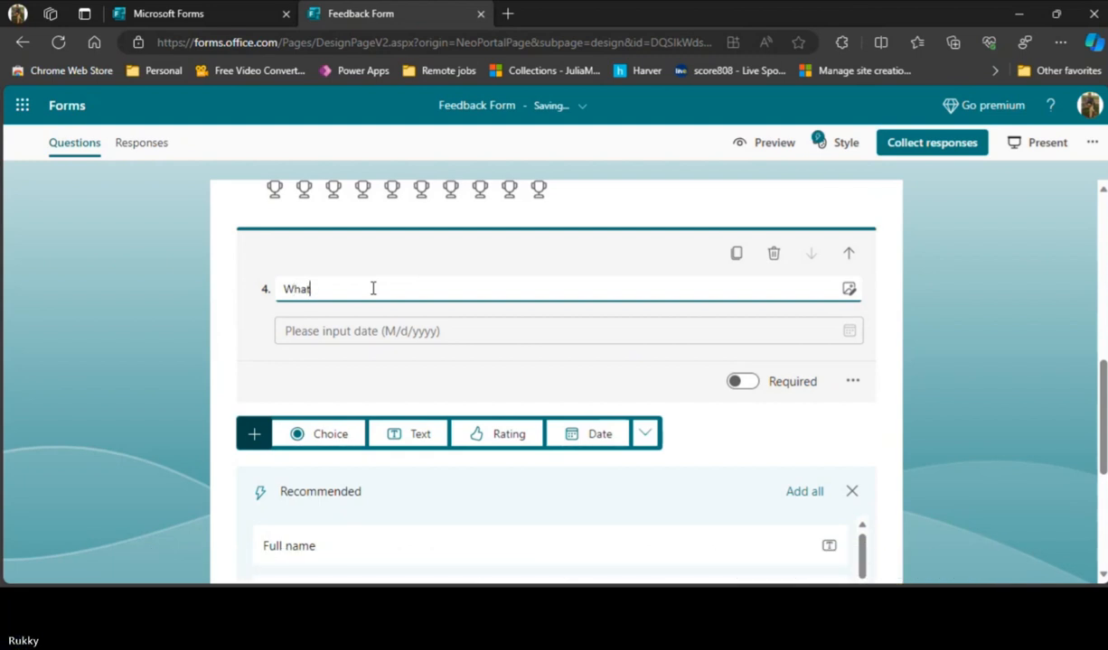
type("hat date ")
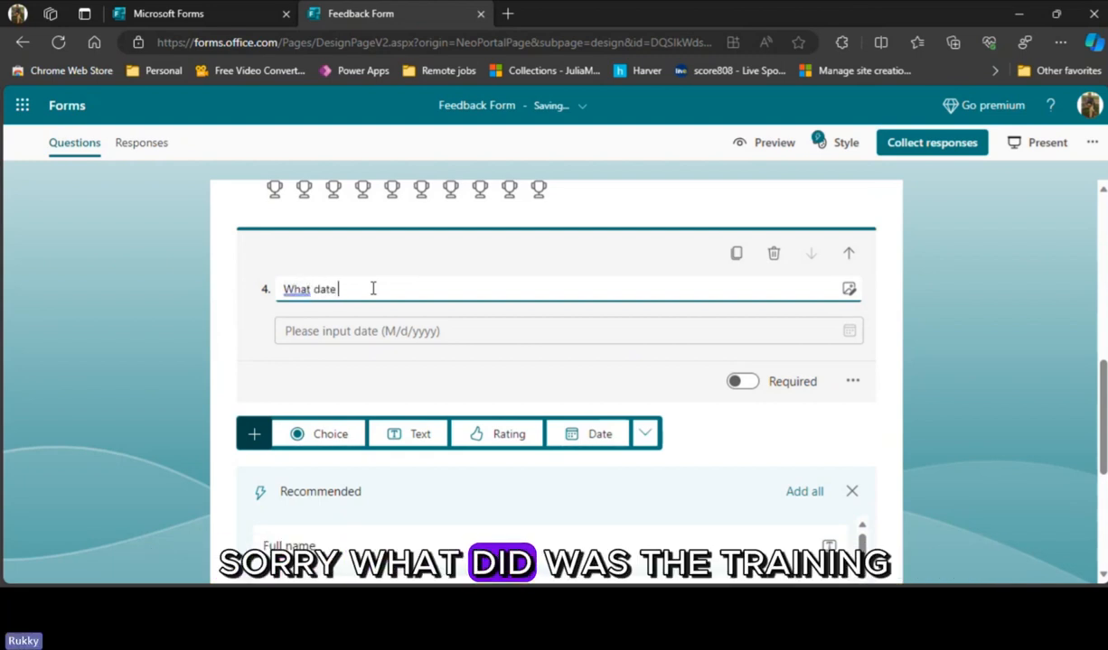
type("was the training?")
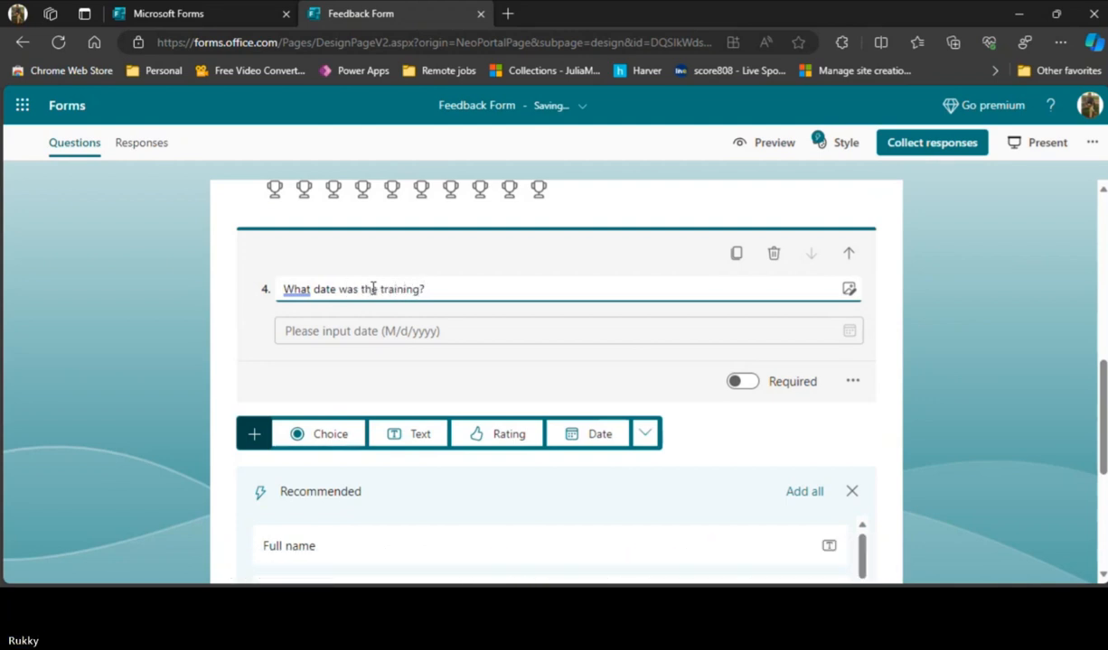
left_click(598, 333)
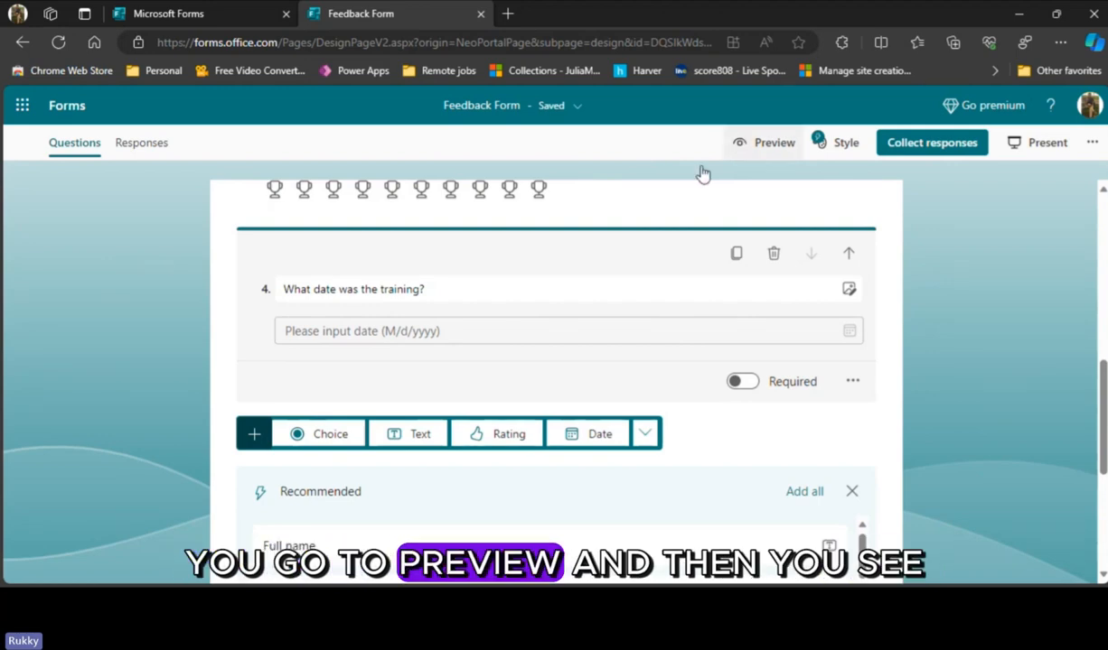
- Preview the form and examine the trainer rating question and the date question's input format
left_click(763, 143)
scroll(605, 390, "down", 3)
scroll(397, 474, "down", 3)
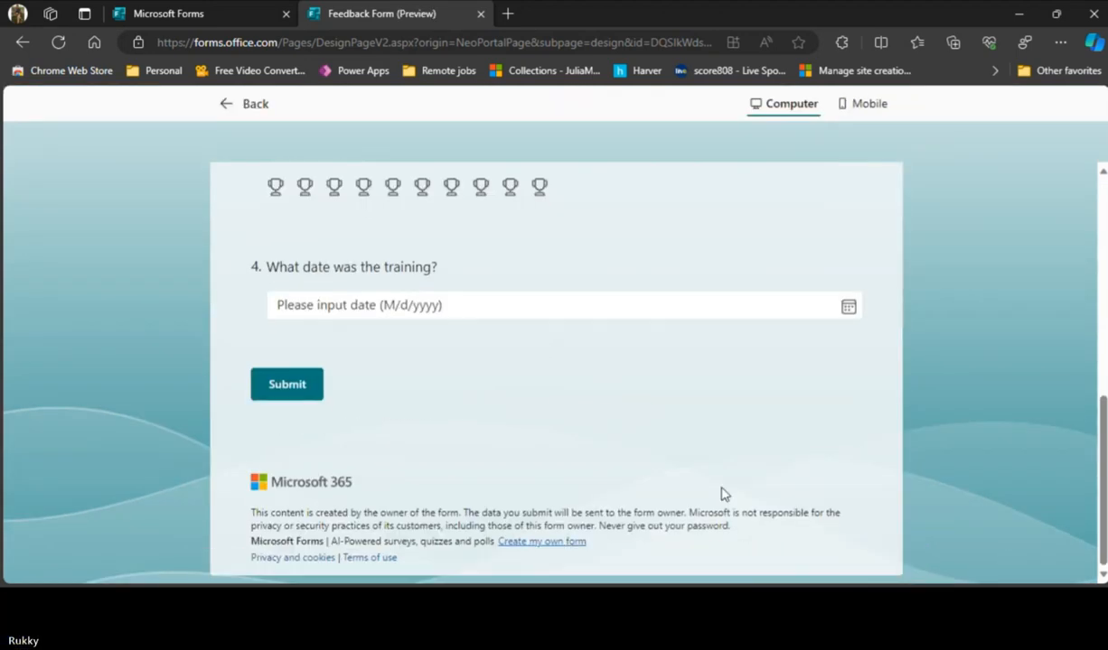
scroll(721, 494, "up", 1)
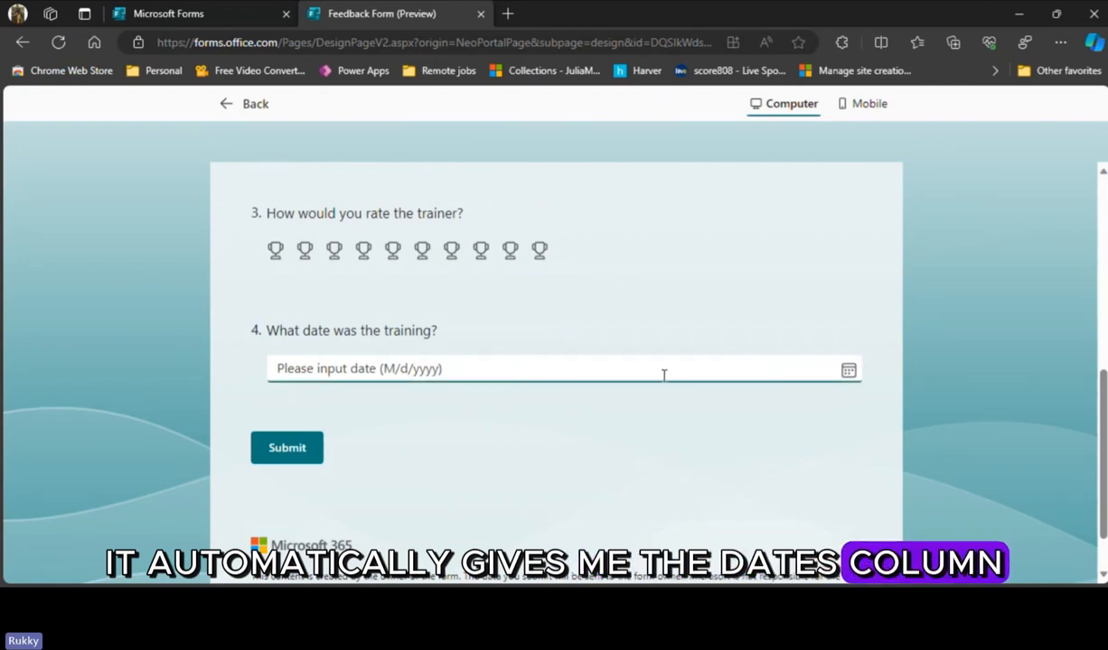
left_click(376, 369)
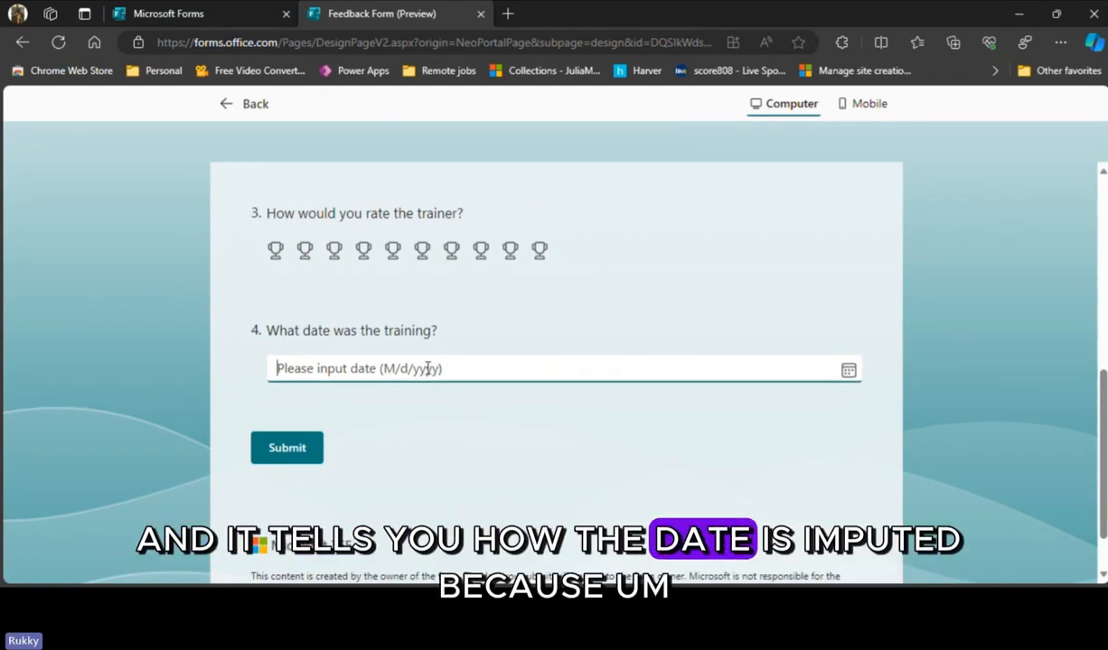
left_click(507, 440)
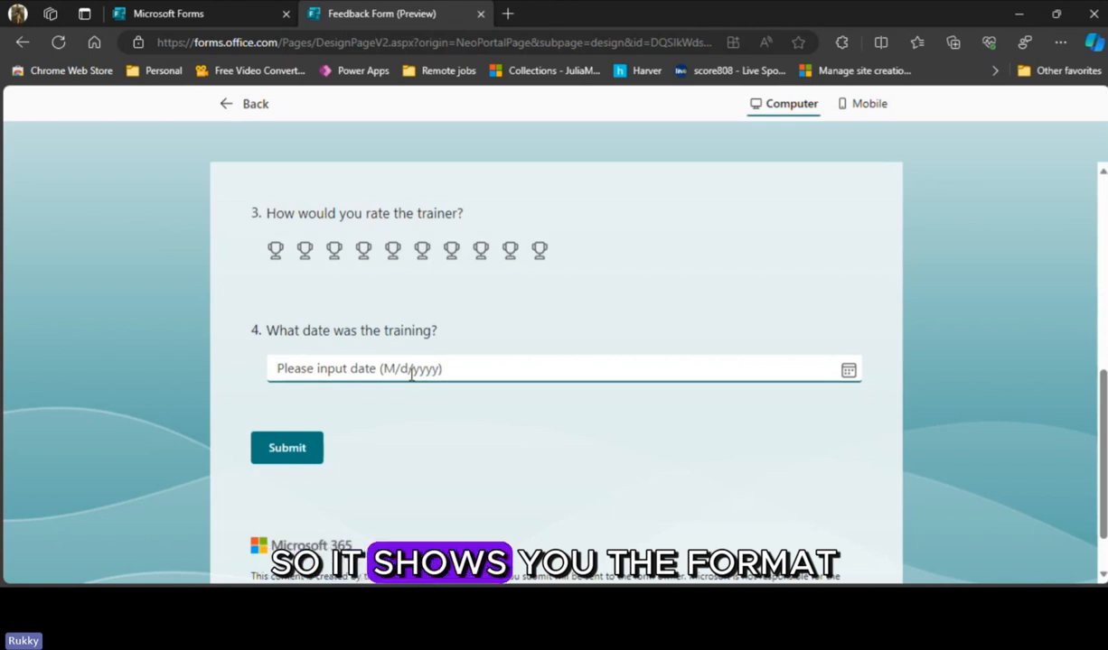
- Try answering the training date question with 2/10/2024 in the preview, and clear the answer again
left_click(704, 366)
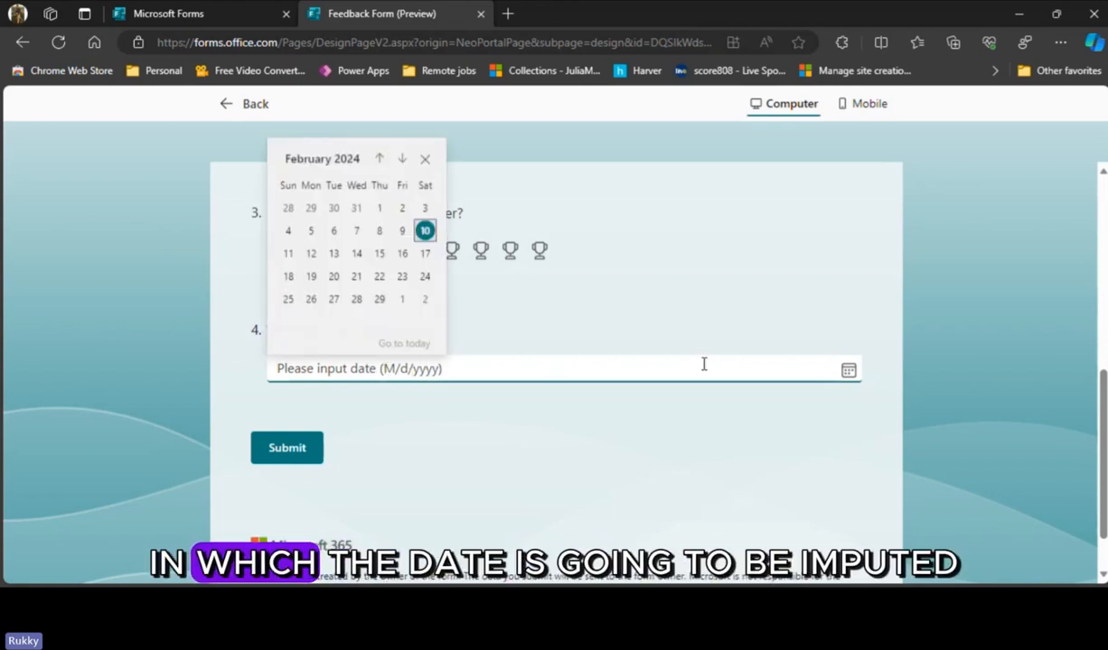
left_click(425, 232)
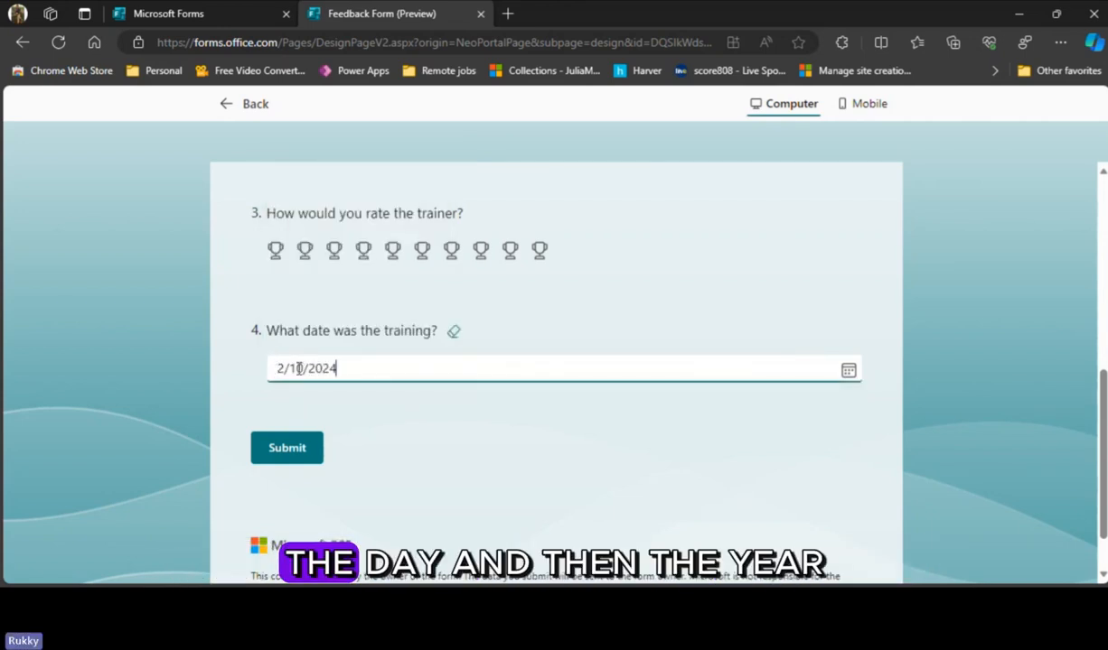
left_click(517, 453)
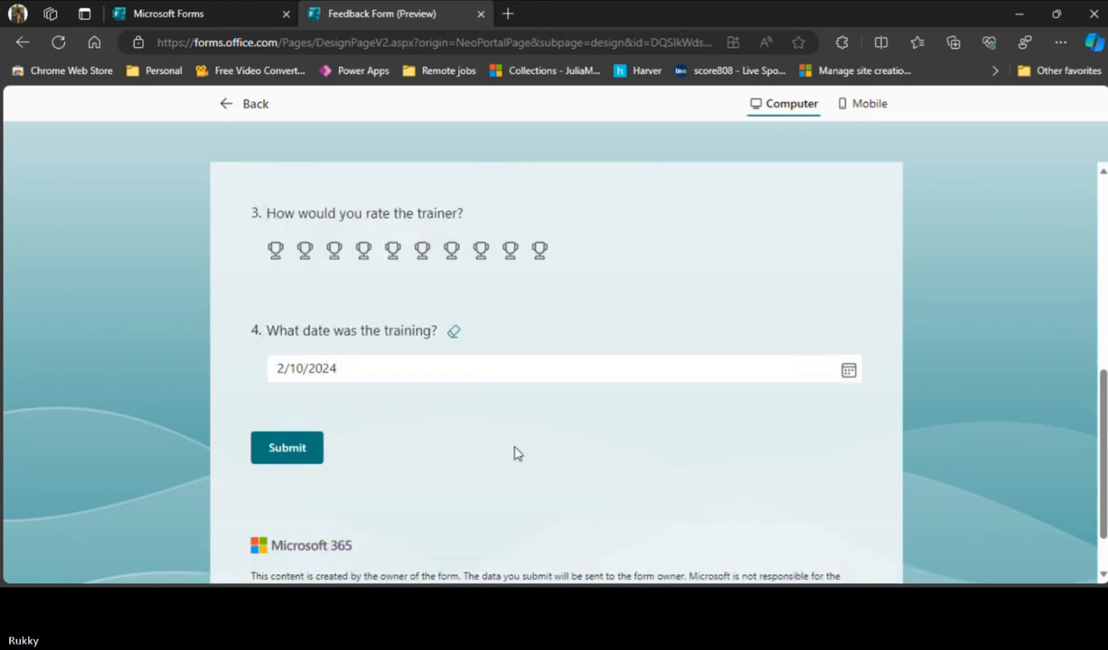
left_click(453, 332)
left_click(470, 369)
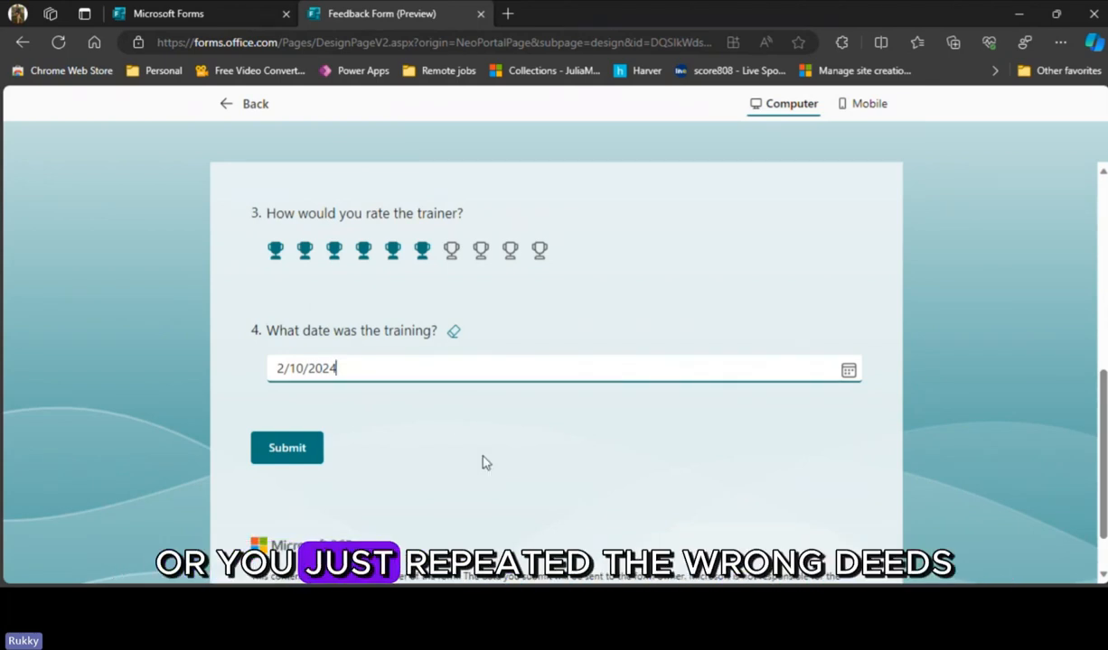
left_click(455, 333)
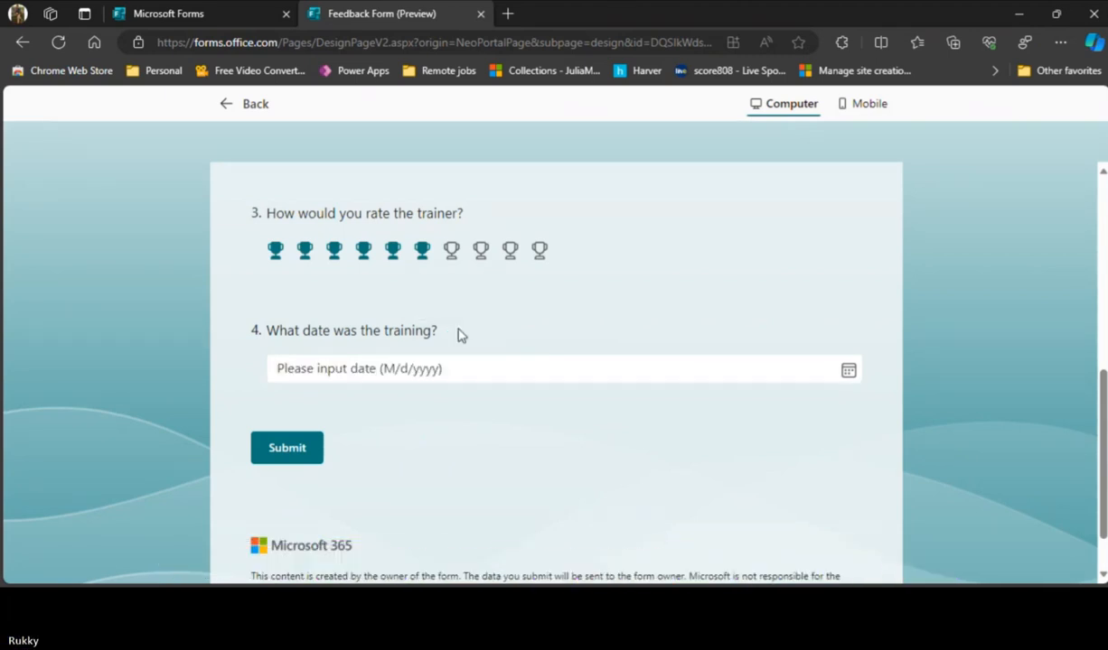
left_click(631, 442)
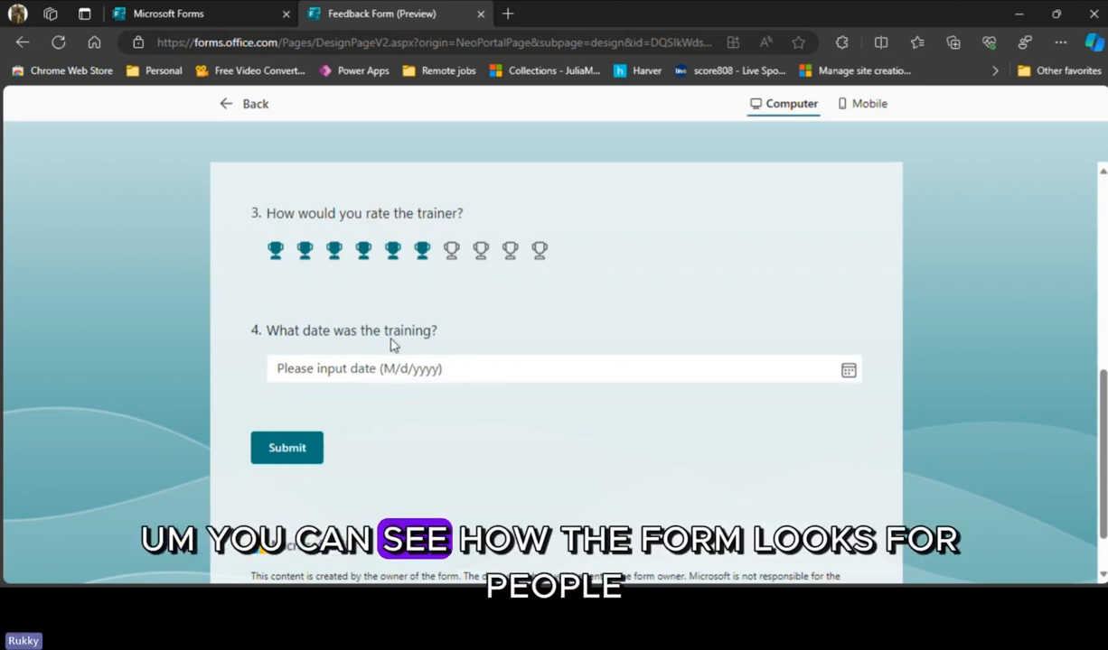
- Examine the form's layout in the mobile preview, and return to editing the form
left_click(865, 105)
scroll(554, 465, "up", 10)
scroll(577, 416, "down", 3)
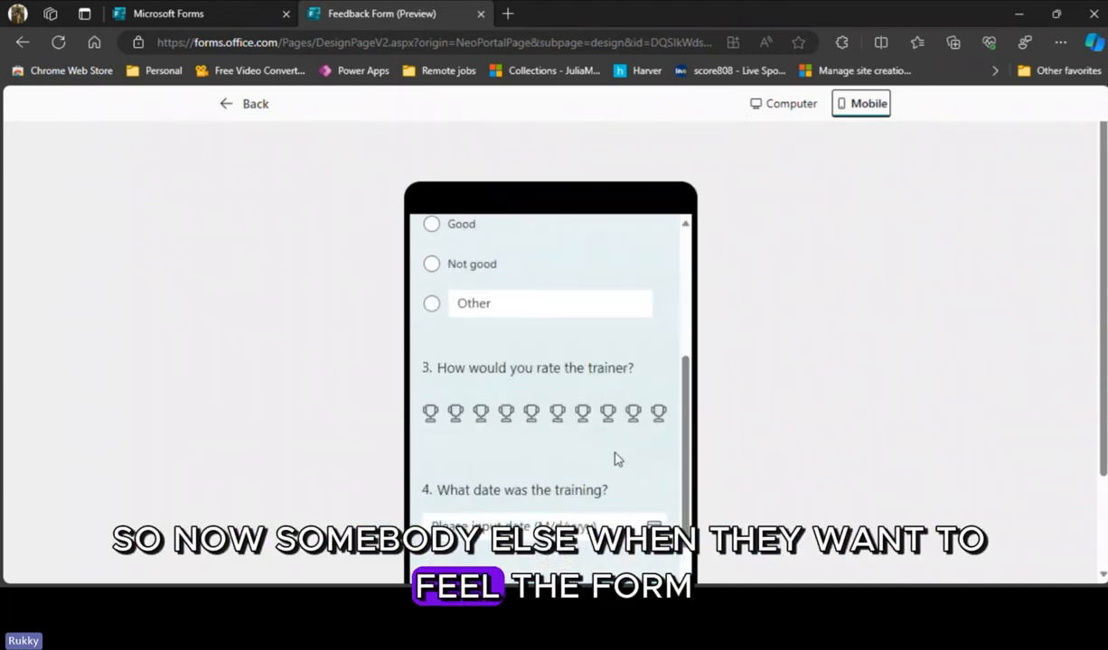
scroll(614, 452, "up", 5)
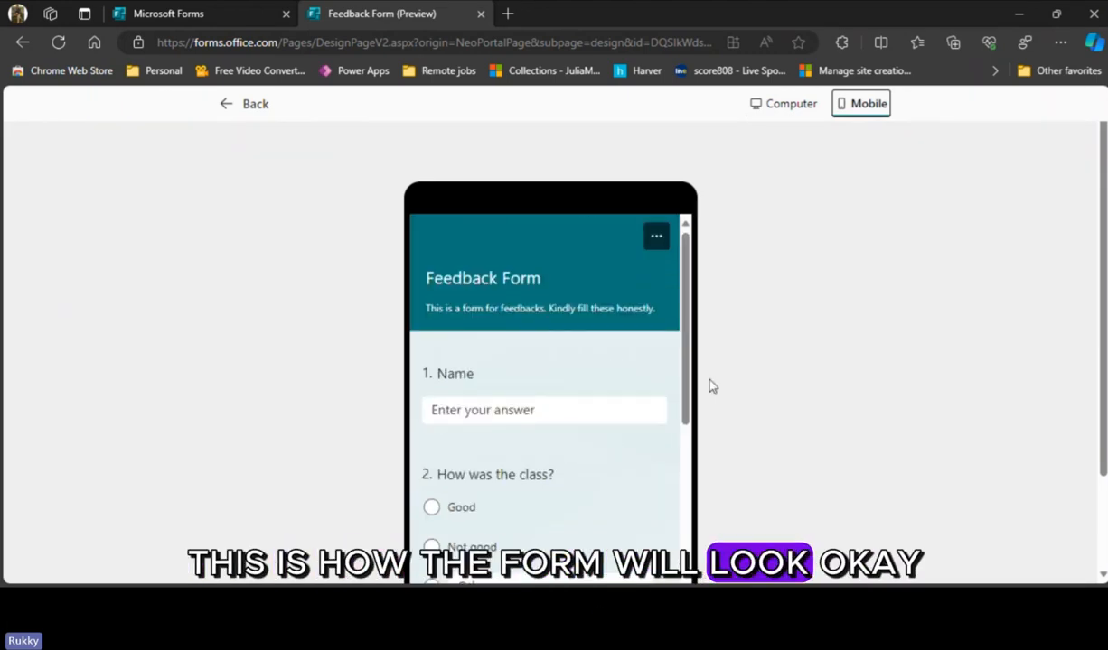
left_click(252, 106)
- Add a ranking question with the text "Whose training was better?" below the training date question
scroll(613, 371, "down", 5)
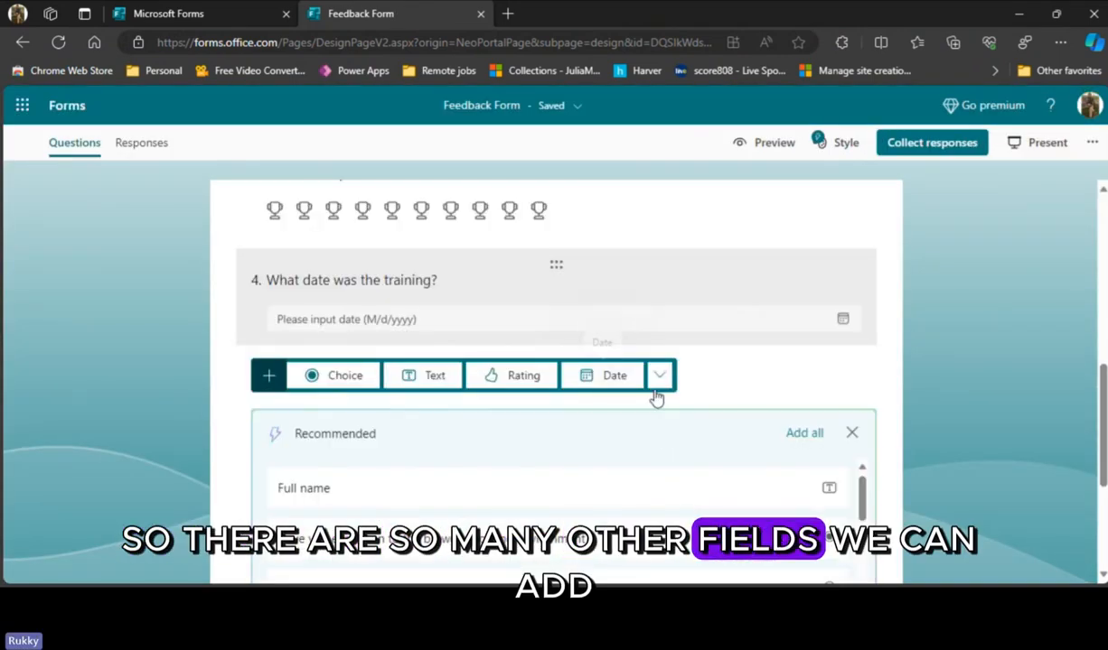
left_click(659, 375)
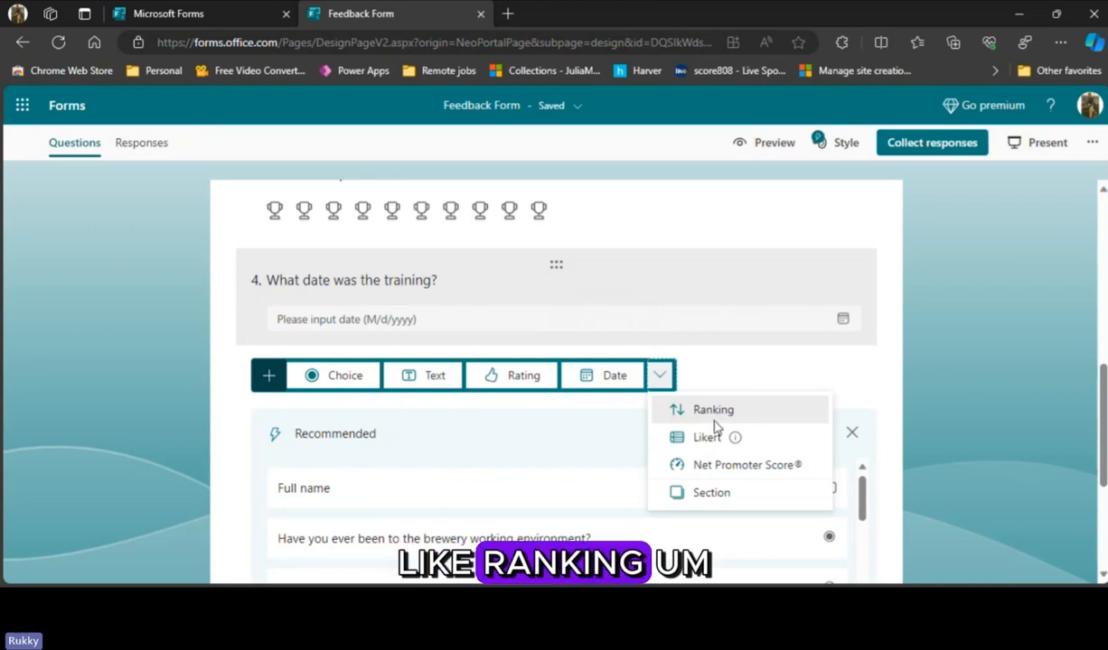
left_click(717, 420)
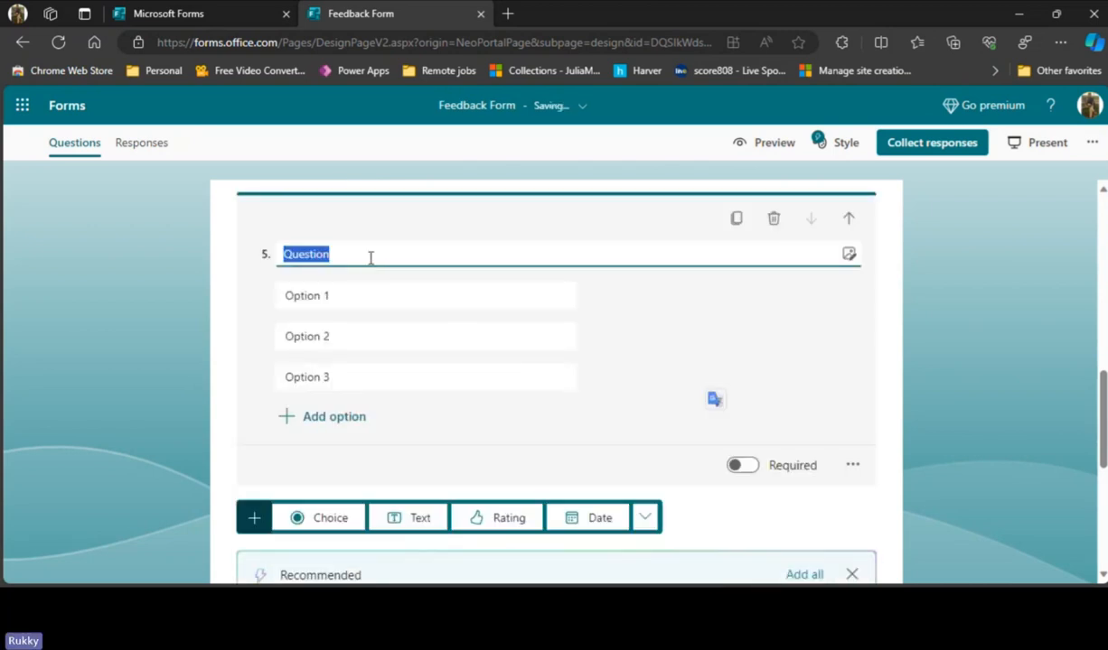
type("Whose training ")
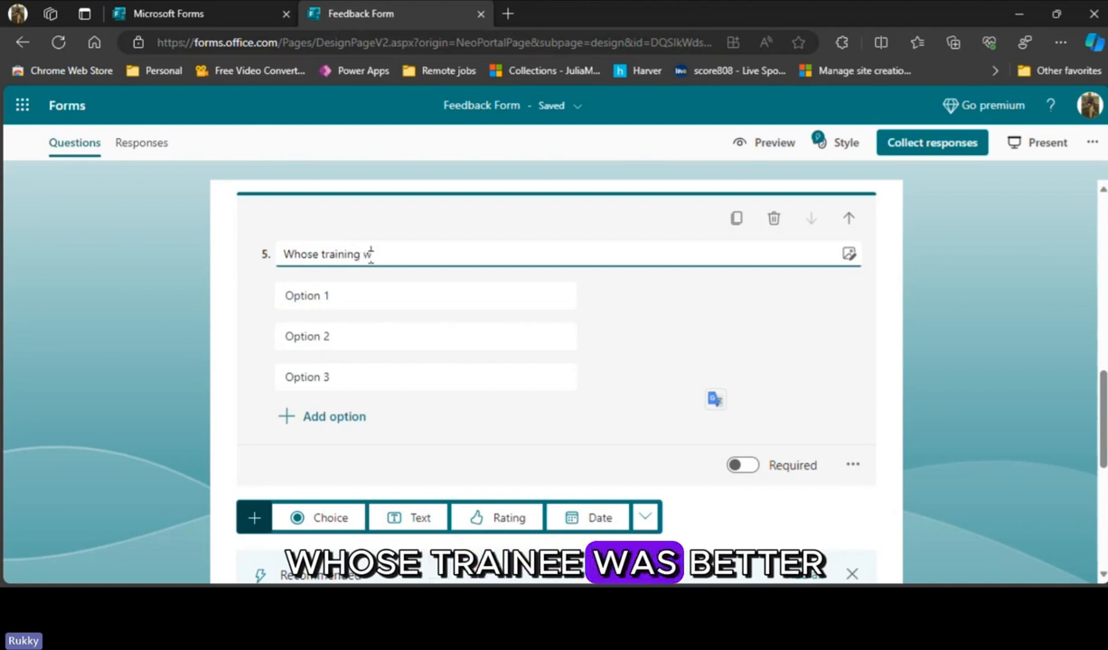
type("was better?")
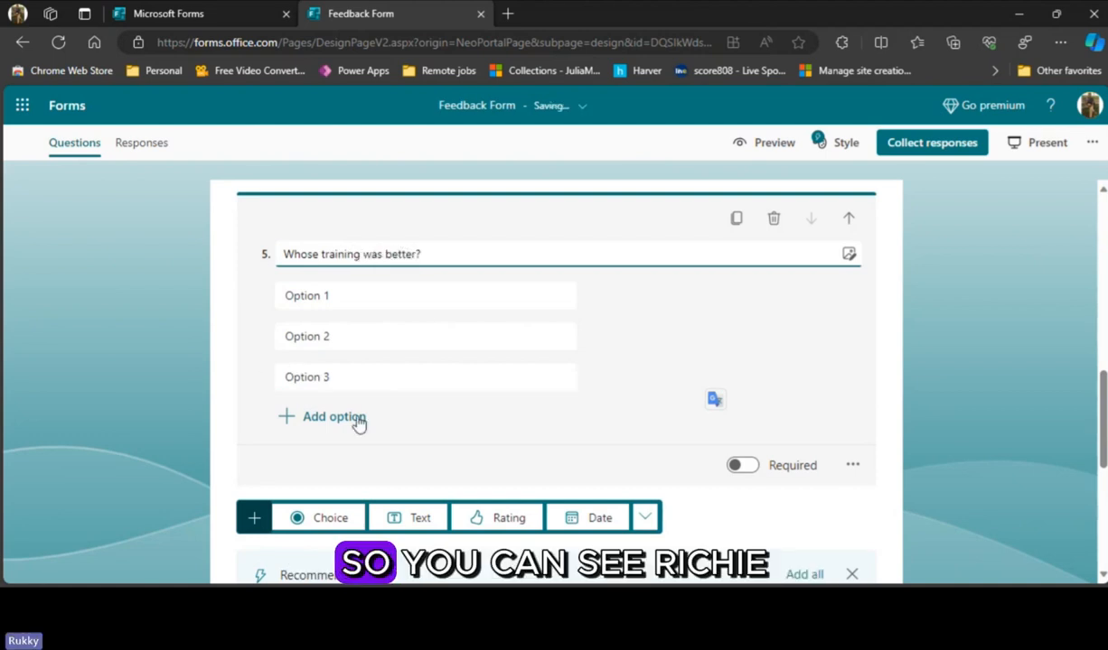
- Enter the two trainers' first names as the ranking question's first two options, and delete the third option
left_click(321, 298)
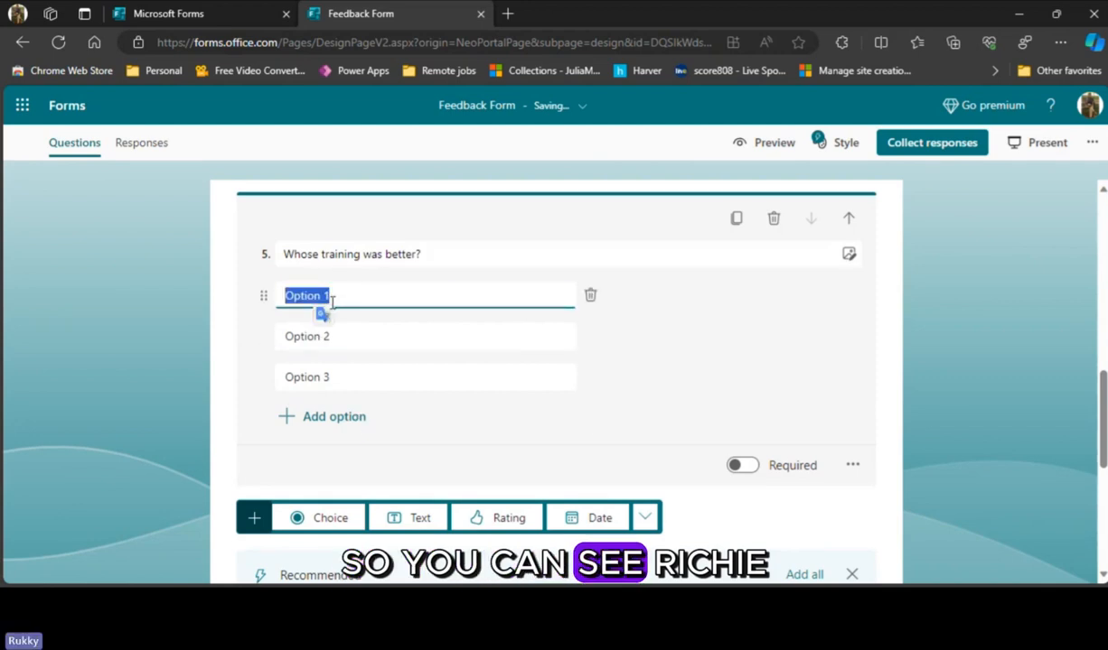
type("Rukky")
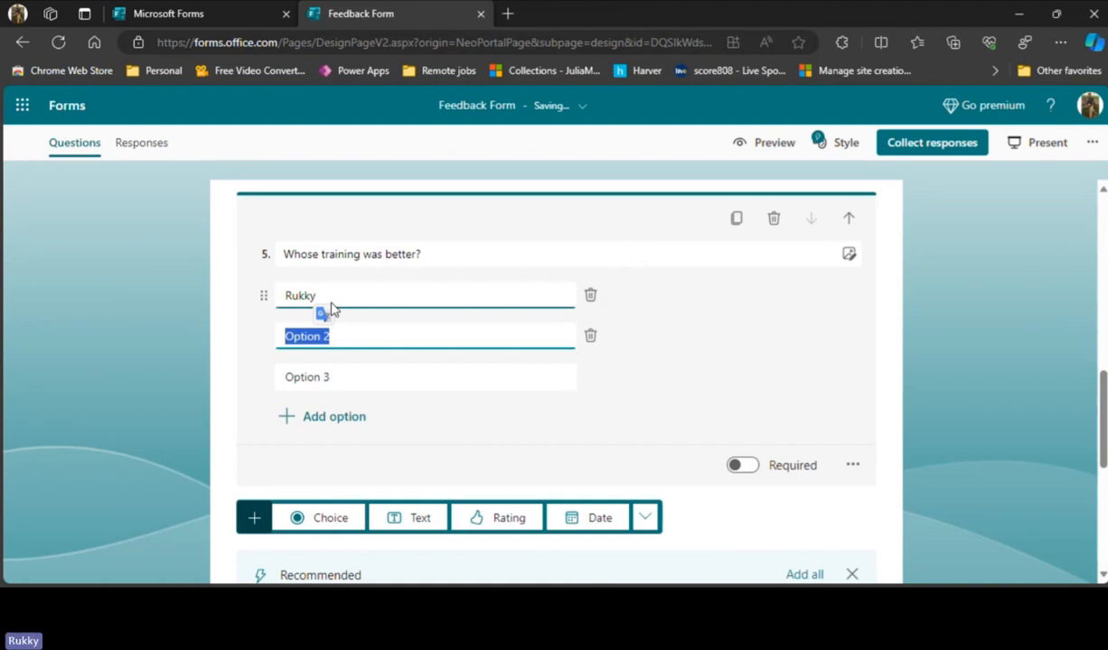
type("Victor")
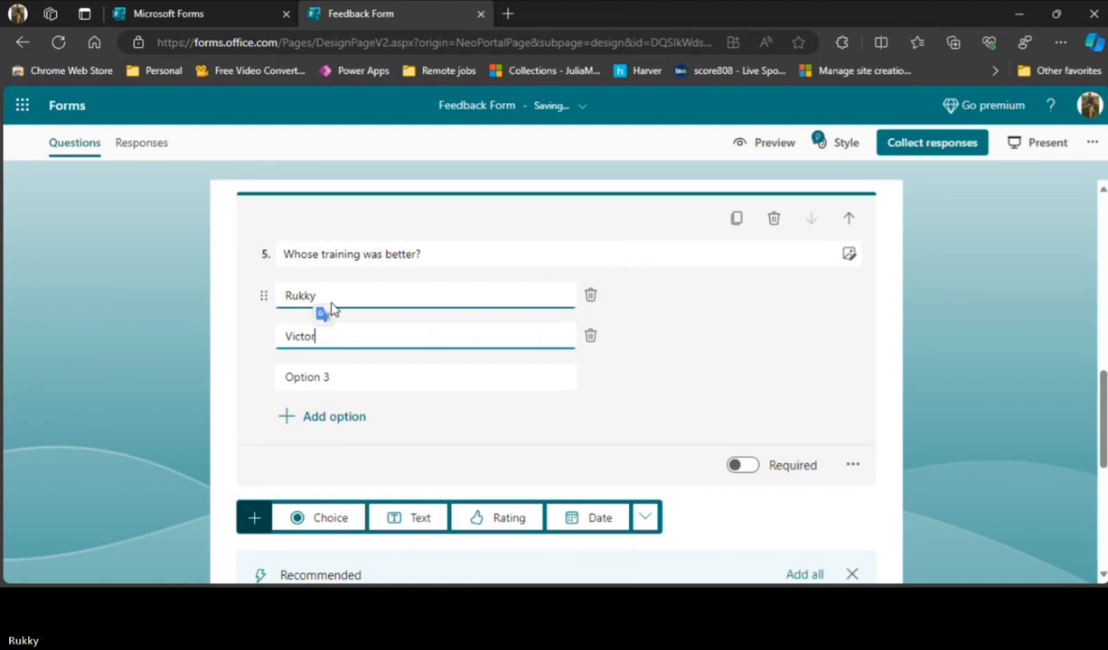
left_click(549, 218)
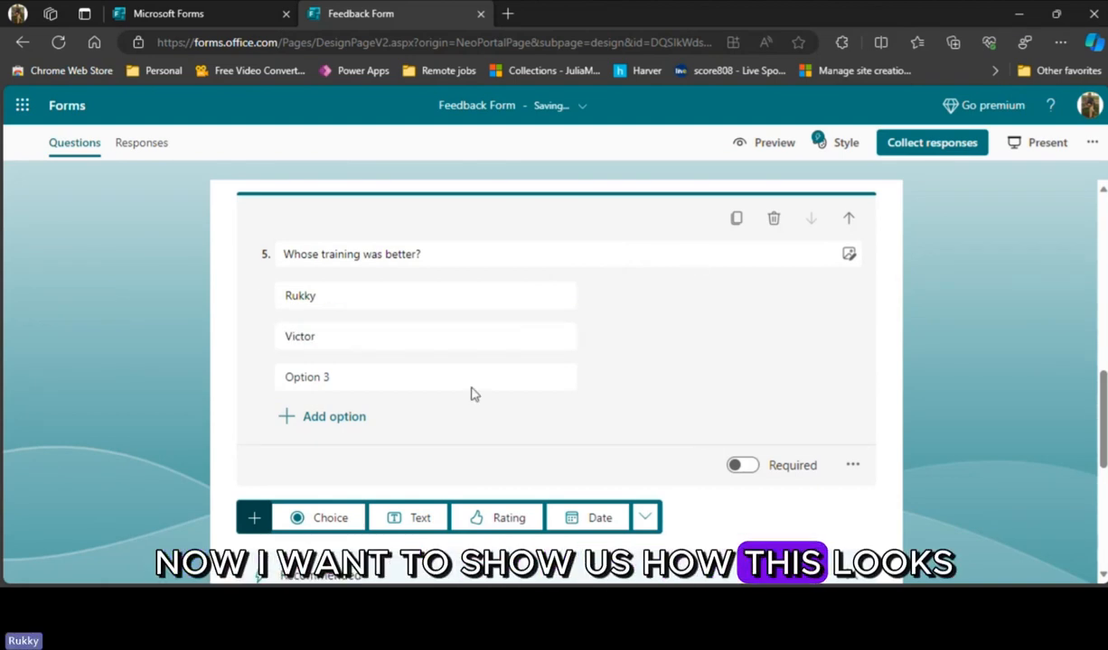
left_click(591, 377)
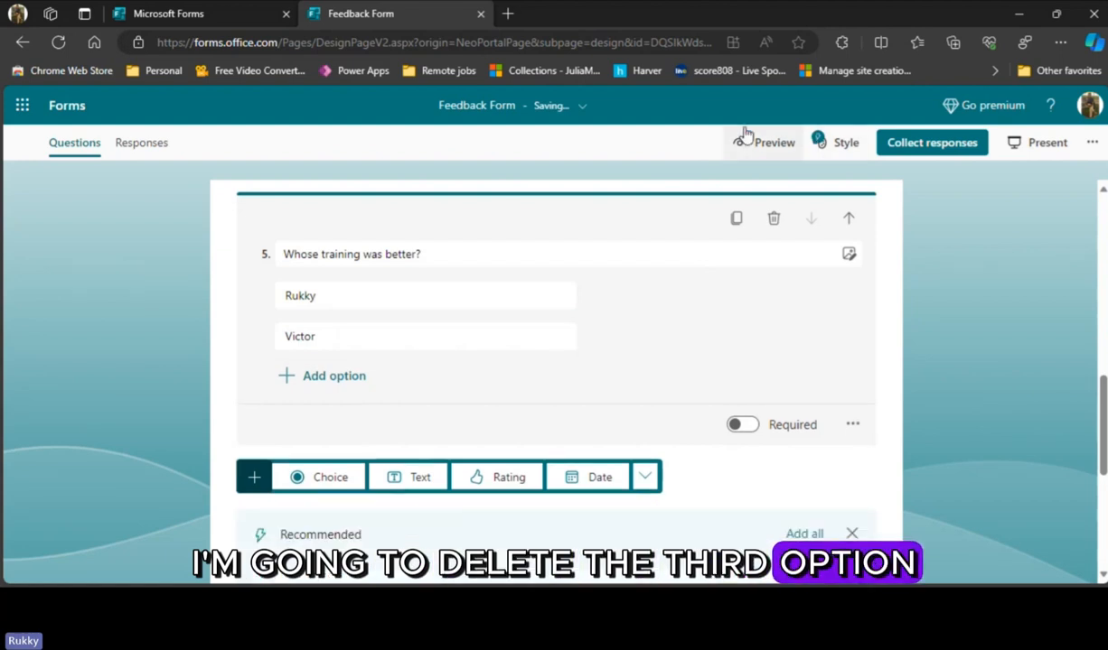
- Preview the form and try reordering the two trainers in the "Whose training was better?" ranking question
left_click(749, 155)
scroll(620, 460, "down", 10)
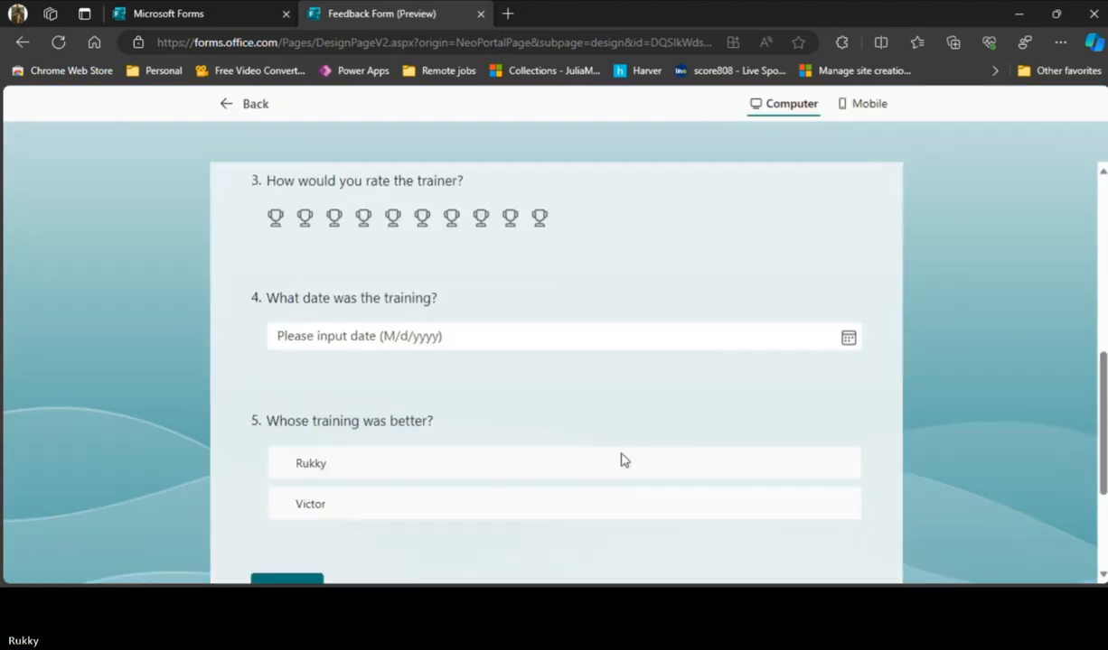
left_click(417, 281)
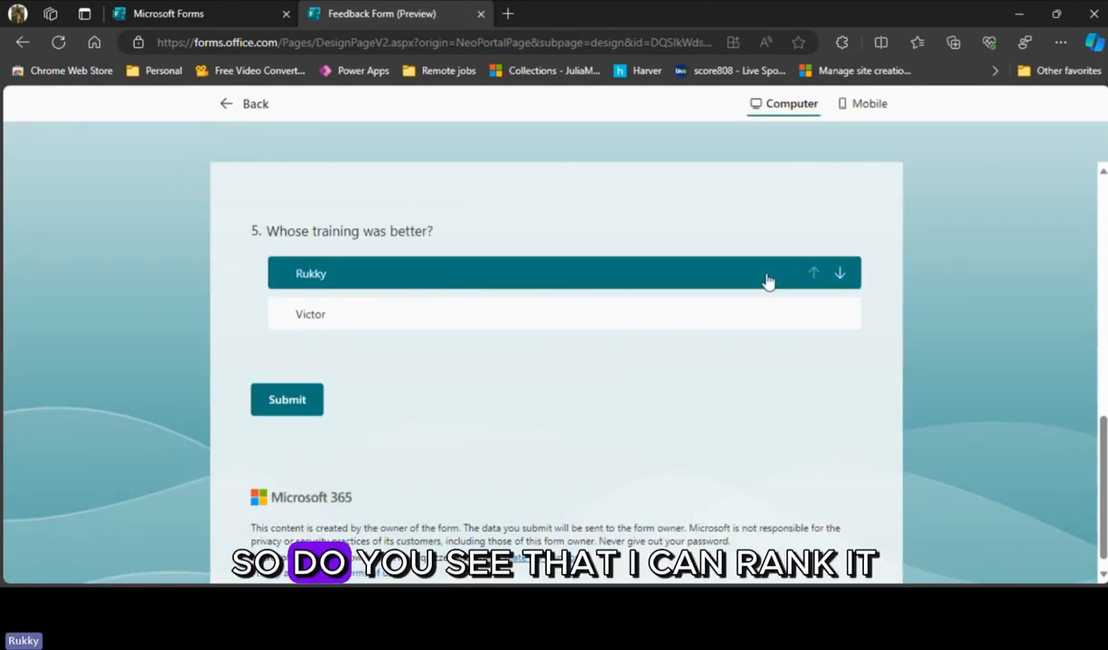
left_click(848, 284)
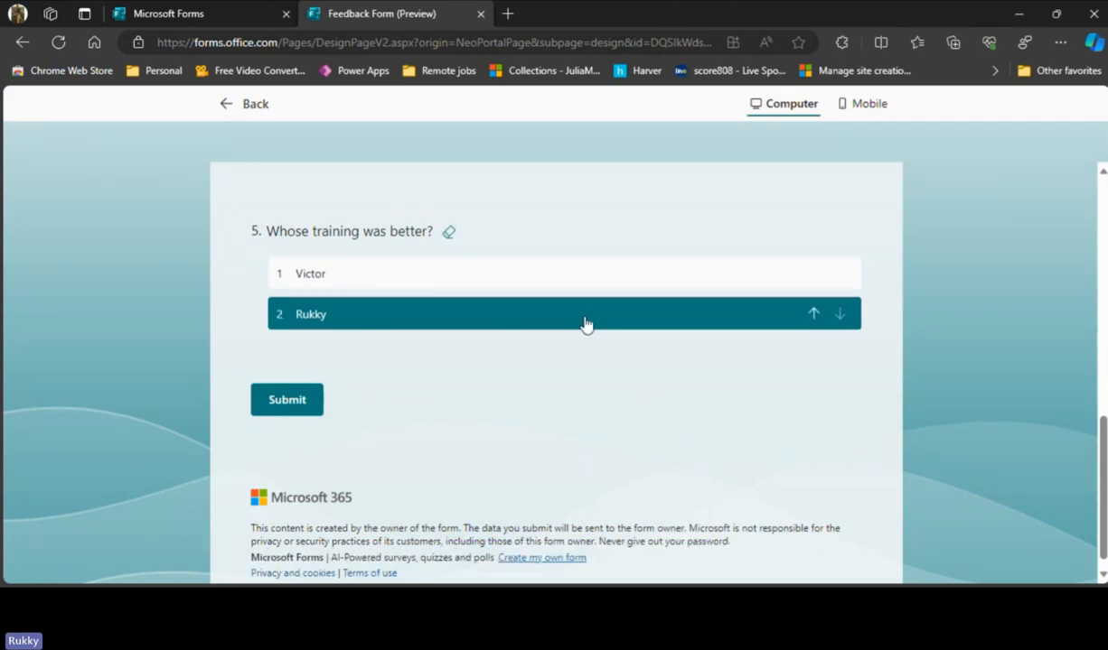
left_click(839, 275)
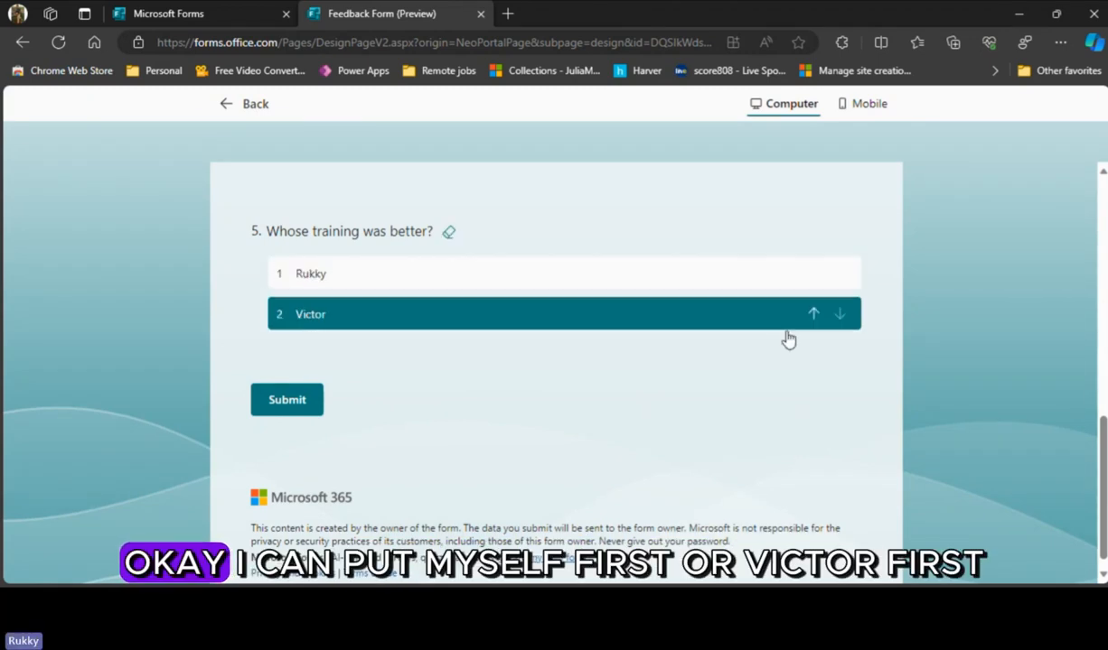
left_click(713, 273)
left_click(840, 316)
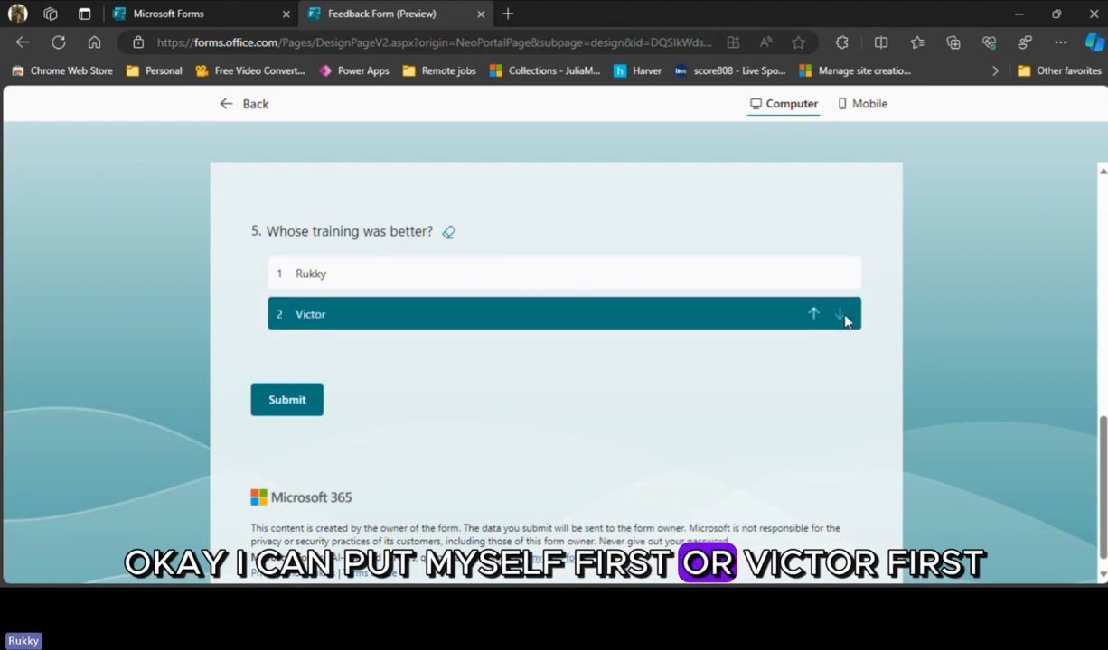
left_click(813, 314)
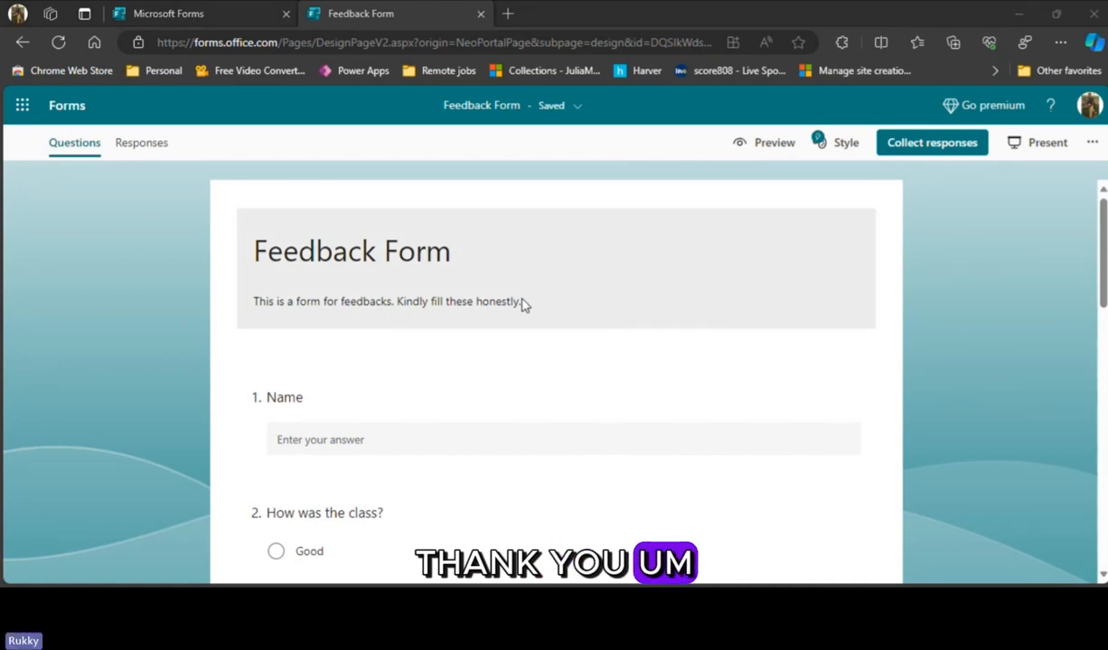
- Add a Likert question below the "Whose training was better?" ranking question
scroll(304, 235, "down", 10)
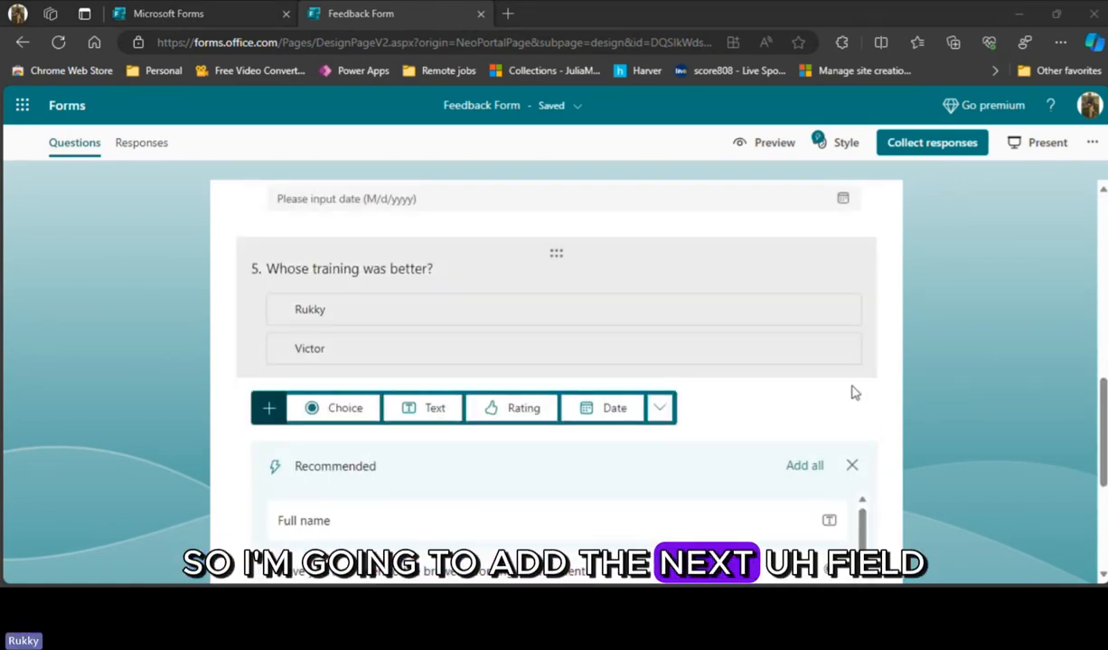
scroll(748, 424, "down", 2)
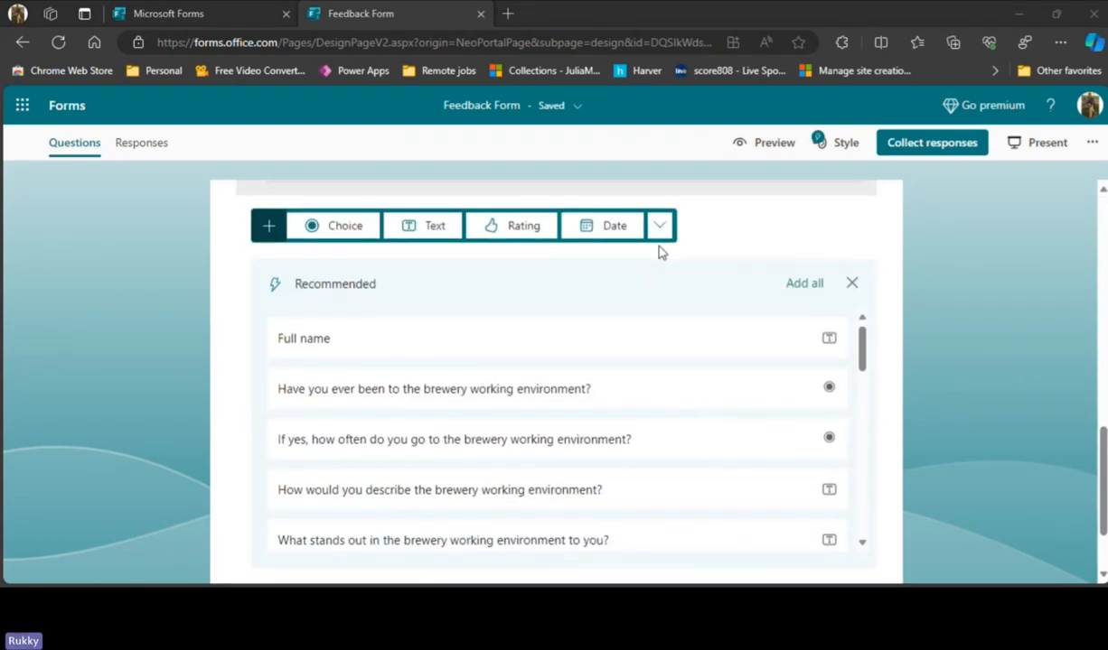
left_click(660, 237)
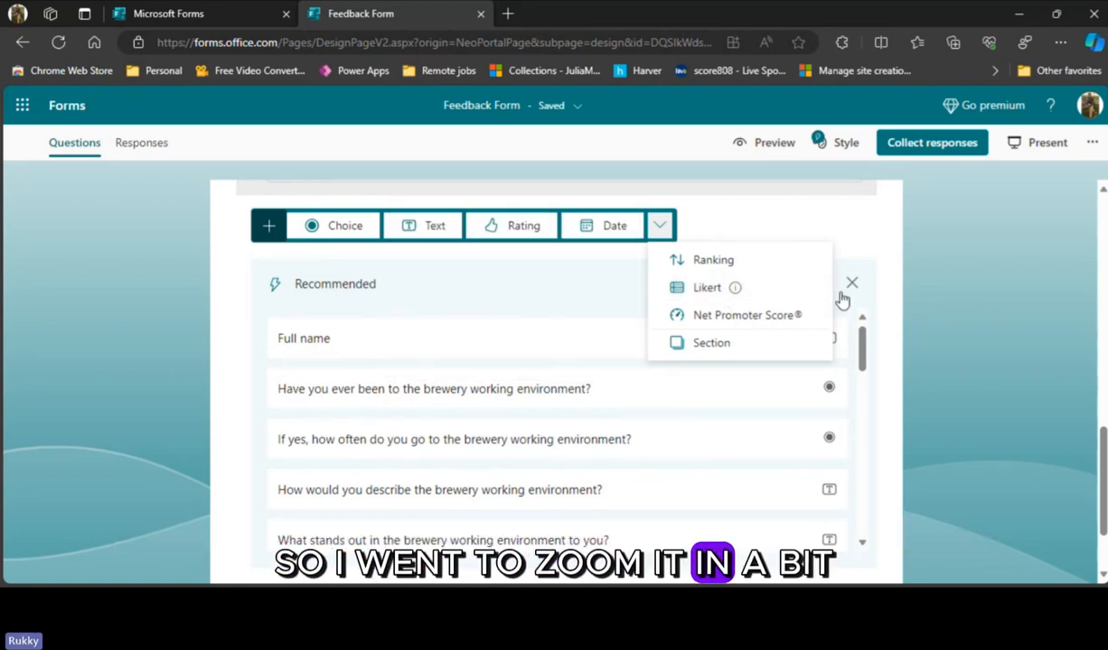
key("ctrl+plus")
key("ctrl+plus")
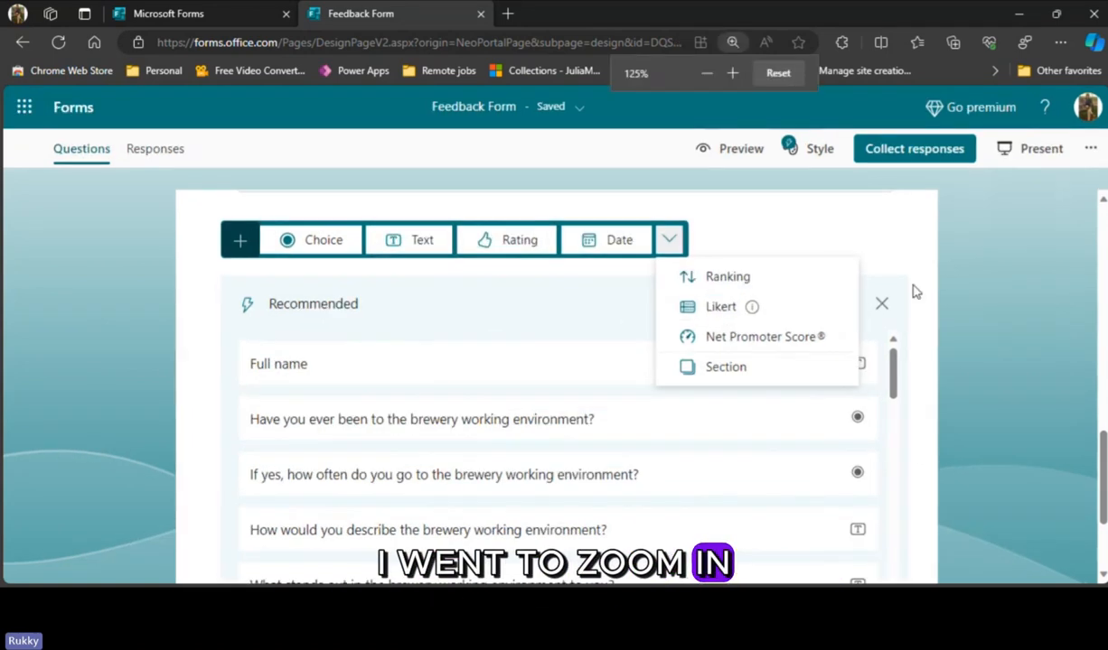
key("ctrl+plus")
key("ctrl+plus")
mouse_move(669, 461)
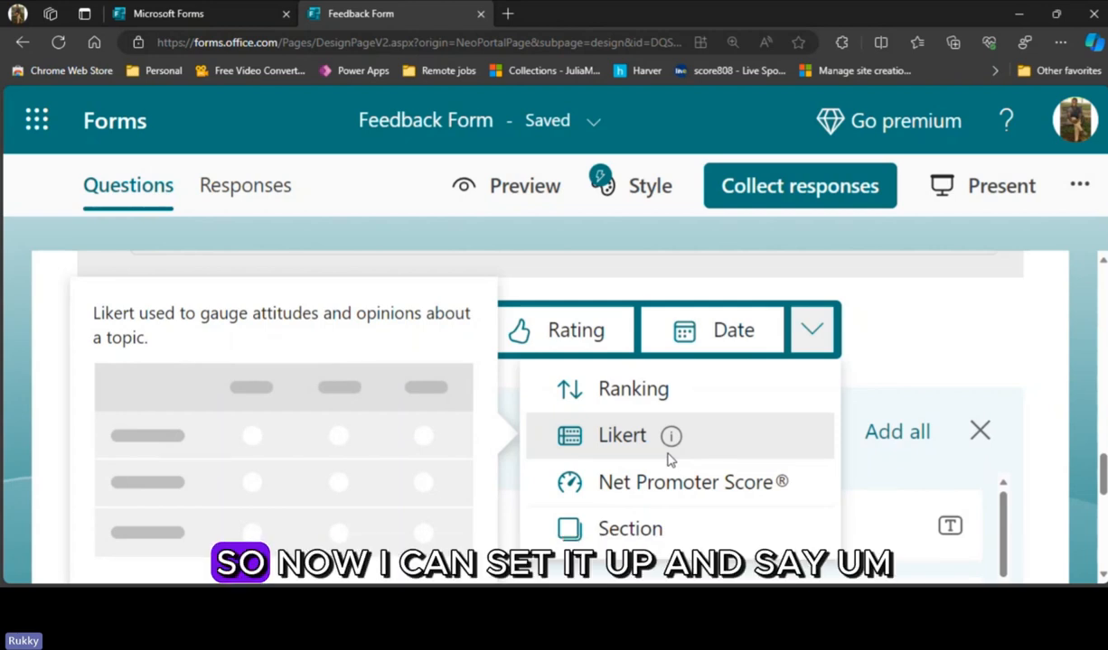
left_click(668, 458)
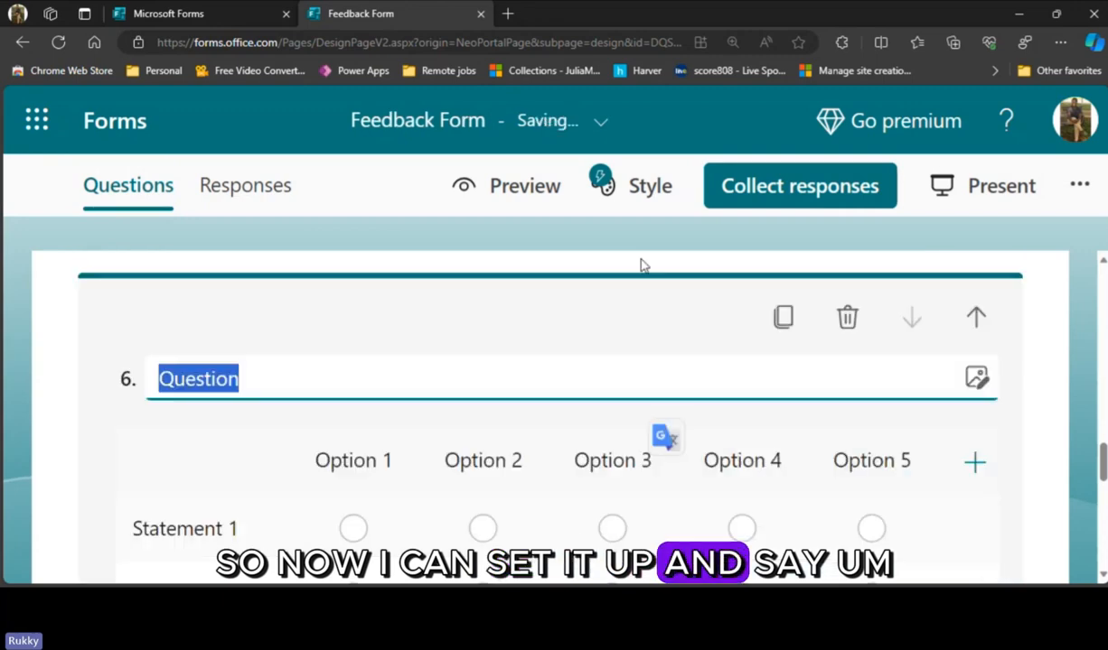
- Set the Likert question's two statements to "Microsoft Forms" and "Exchangle Online"
key("ctrl+minus")
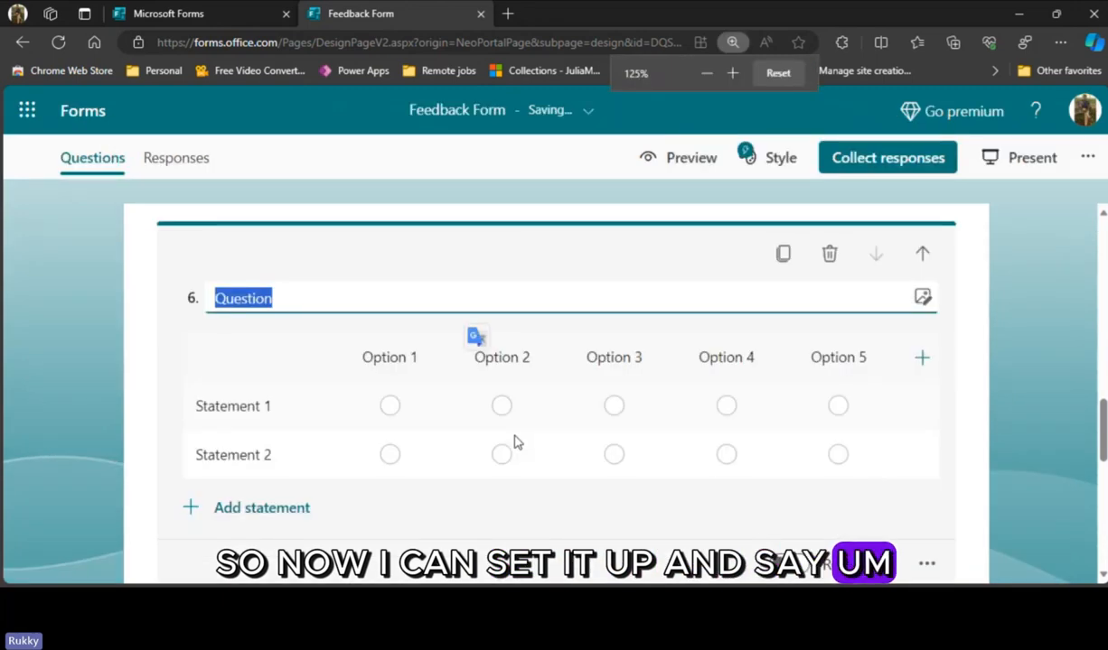
key("ctrl+minus")
key("ctrl+minus")
key("ctrl+minus")
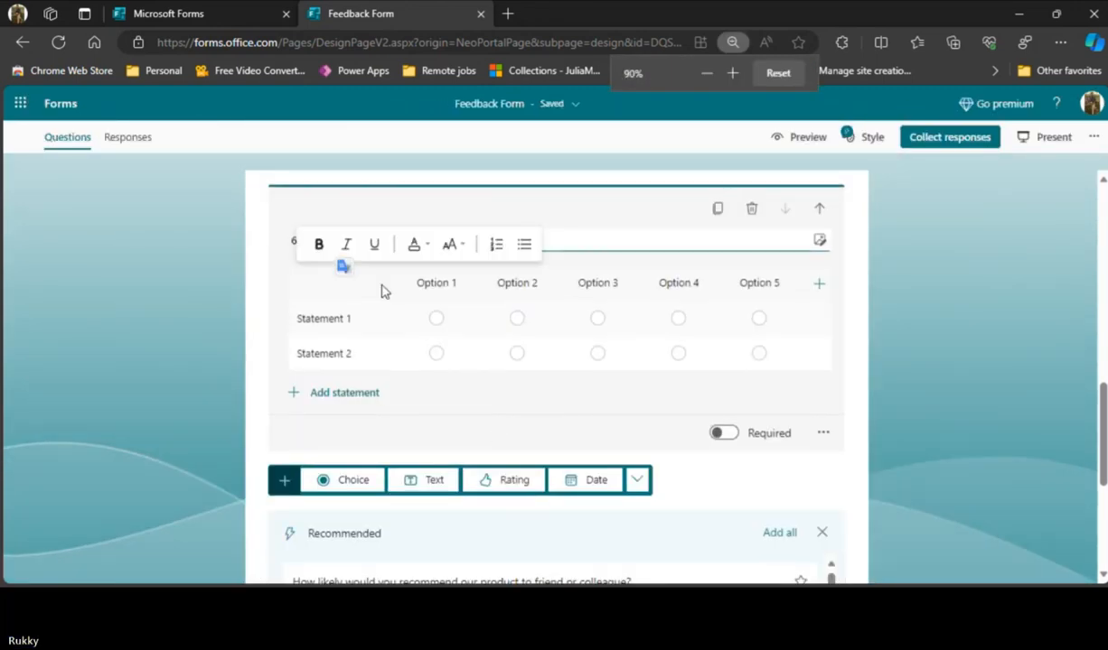
left_click(347, 319)
type("Micros")
type("ofy")
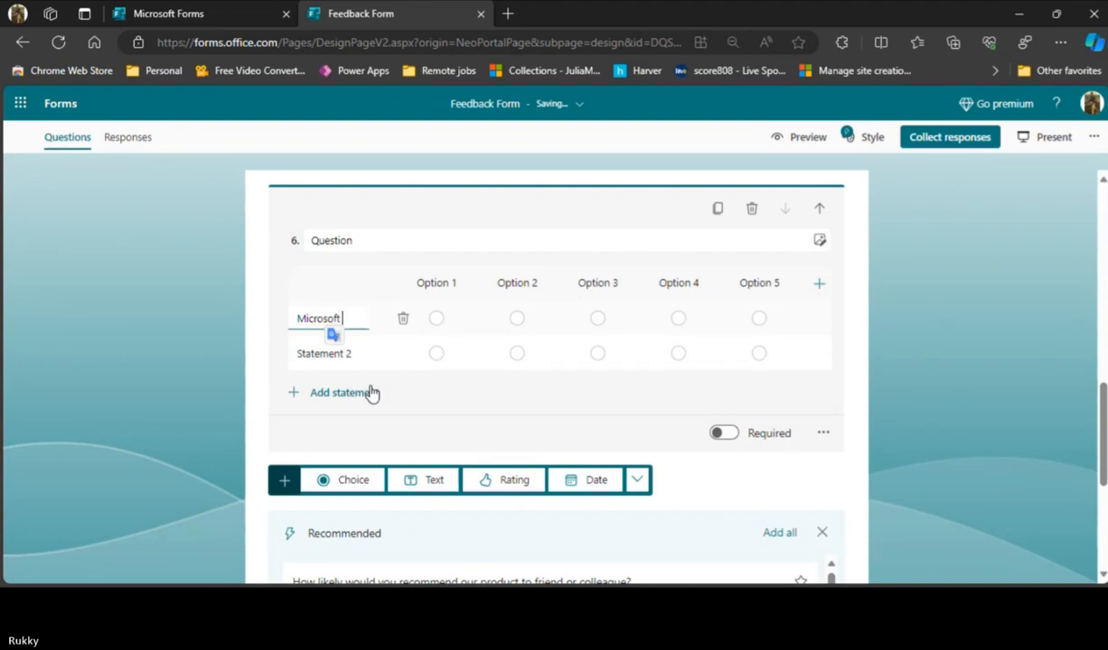
type("Forms")
left_click(354, 369)
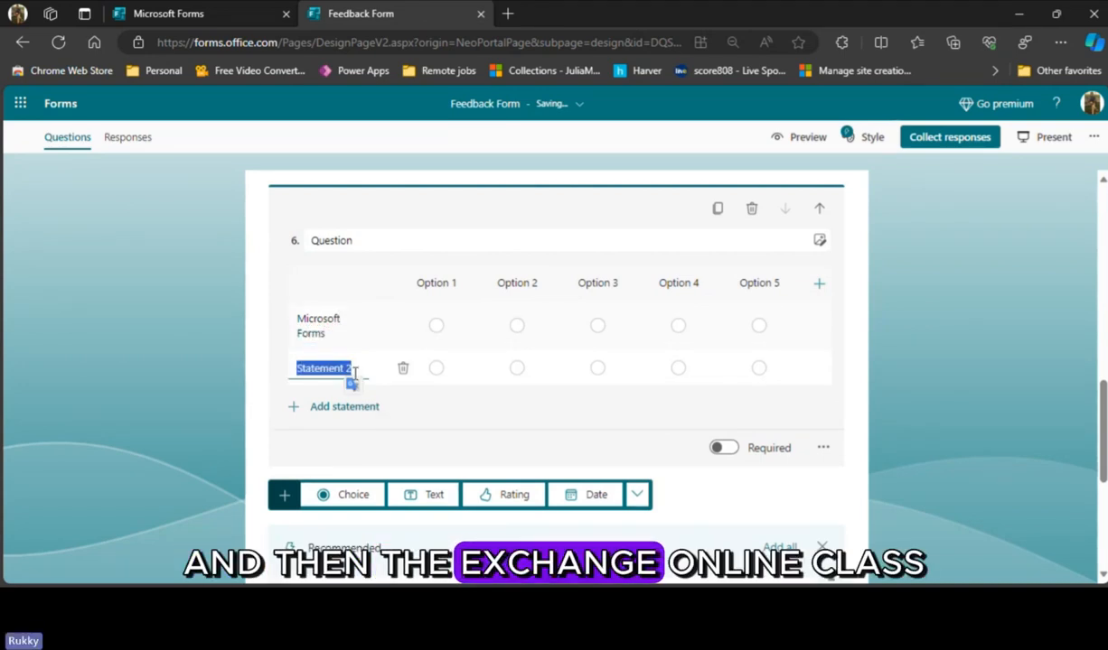
type("Exchangle")
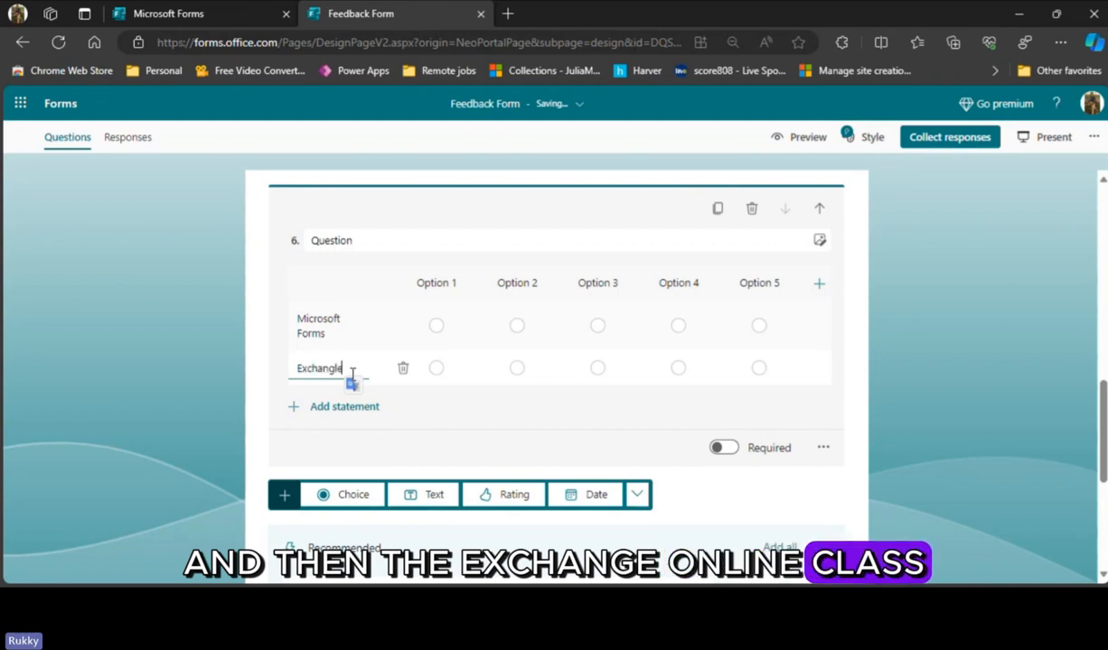
type(" Online")
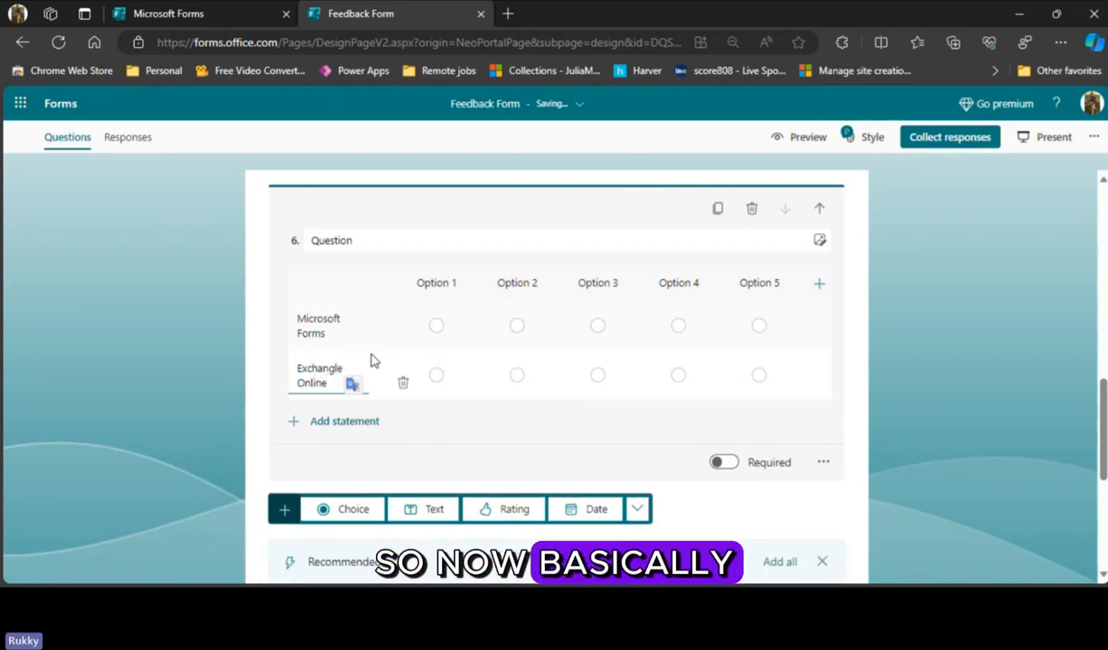
- Try "Agree" as the Likert question's first option to examine the suggested options, and clear the label again
left_click(436, 283)
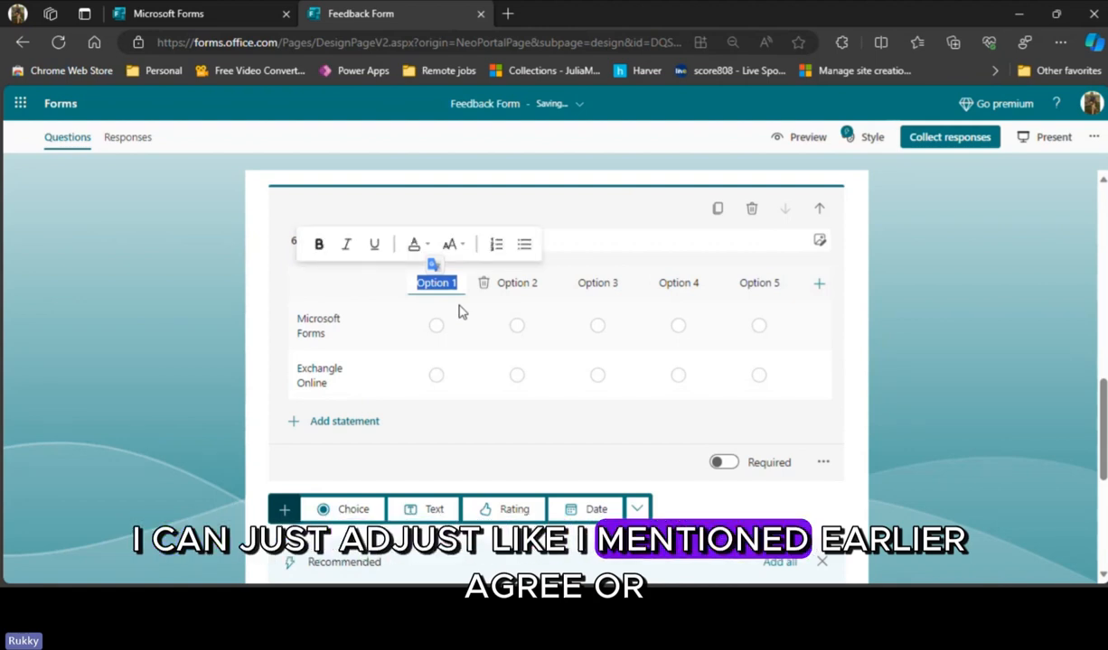
type("Agree")
key("BackSpace")
key("BackSpace")
key("BackSpace")
key("BackSpace")
key("BackSpace")
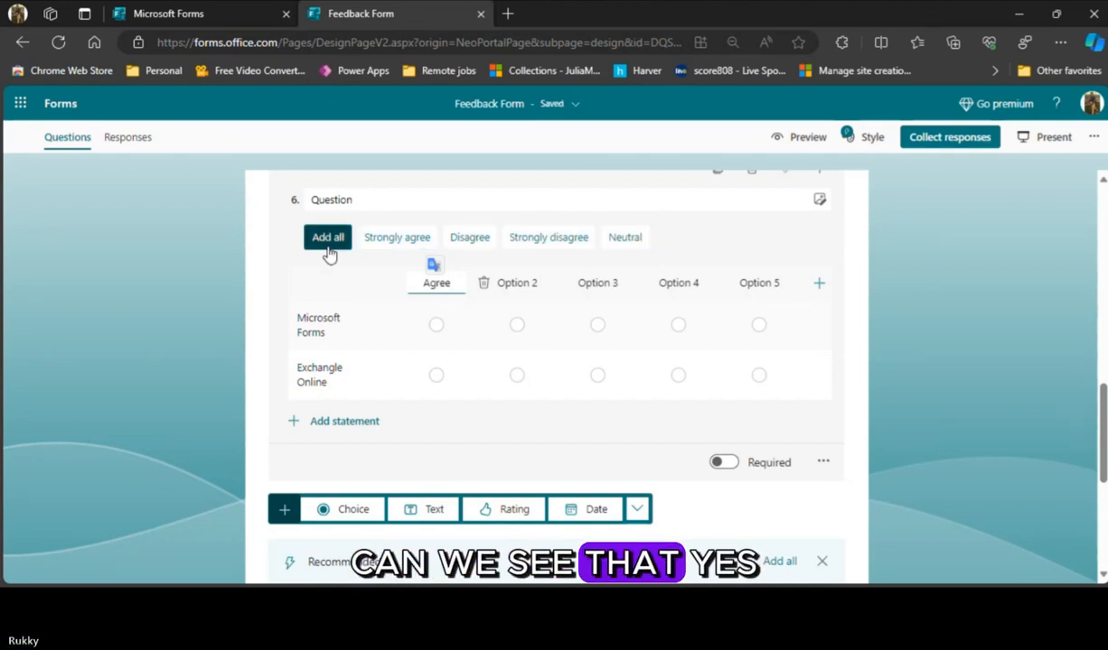
left_click_drag(452, 283, 420, 288)
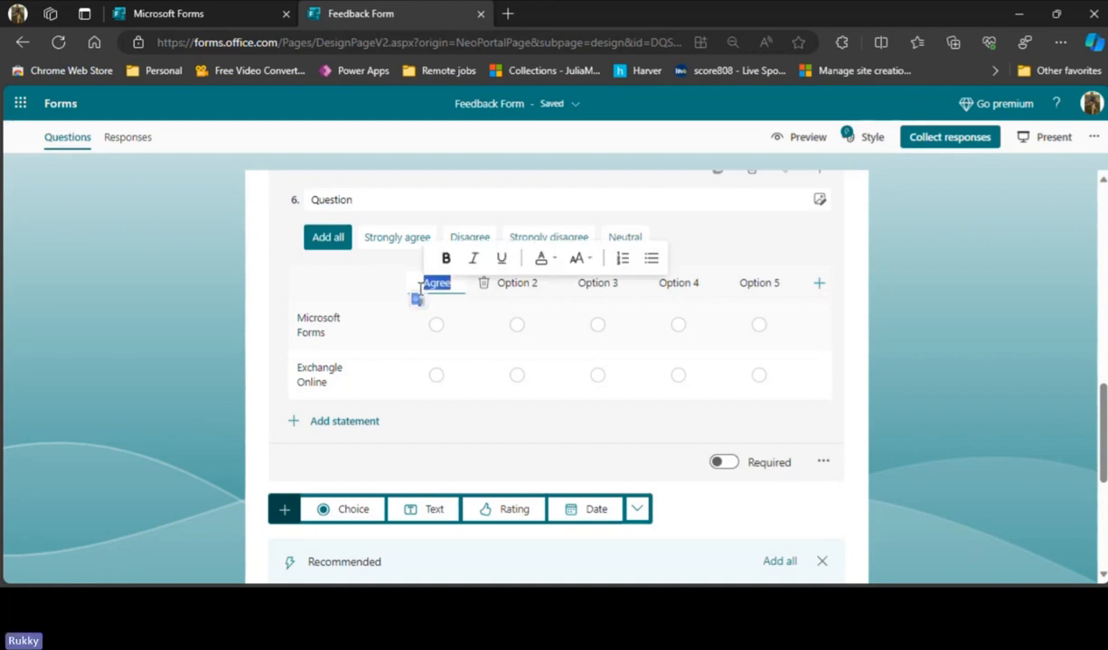
key("BackSpace")
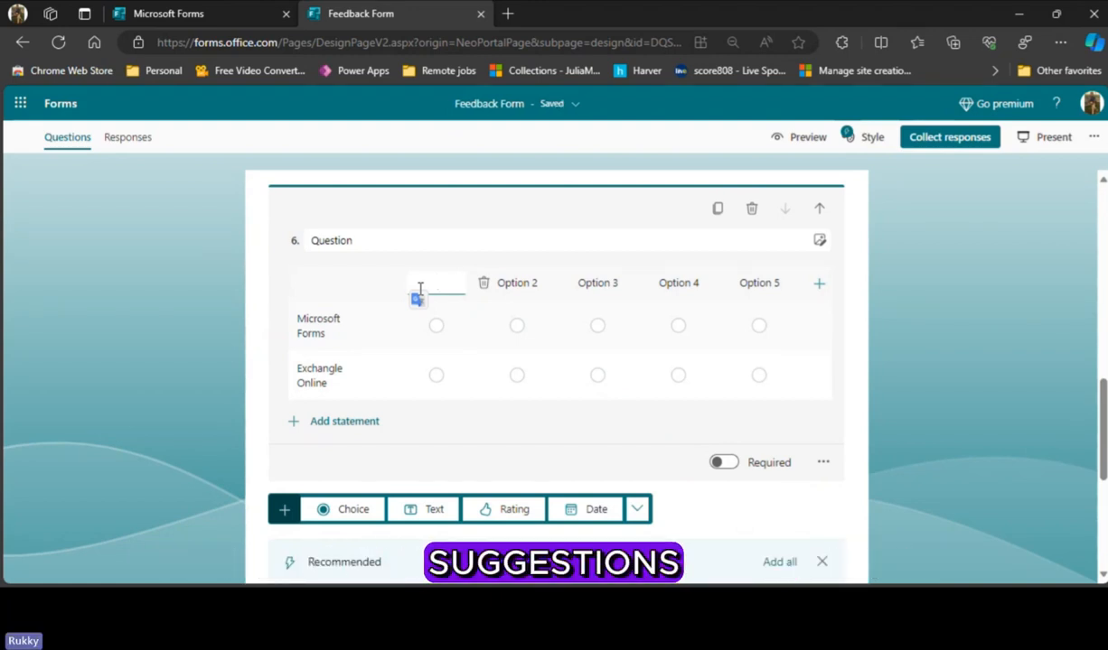
- Label the Likert question's first option "Dislike"
type("S")
key("BackSpace")
type("Dislike")
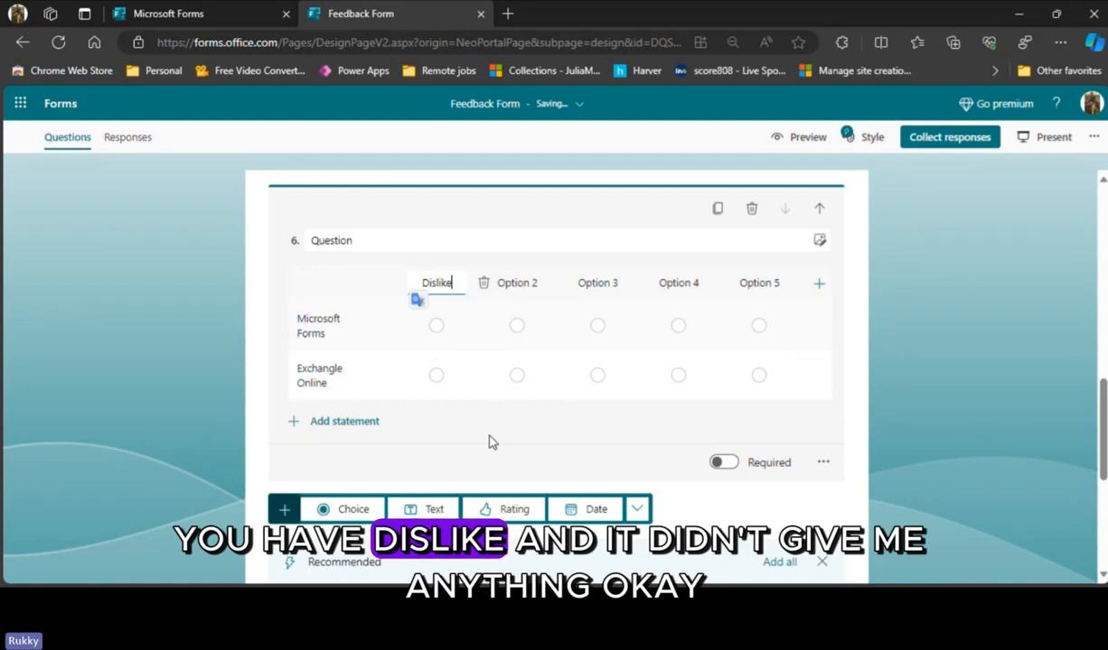
- Relabel the Likert question's first option "Agree" and add all suggested options: Strongly agree, Disagree, Strongly disagree and Neutral
left_click(340, 278)
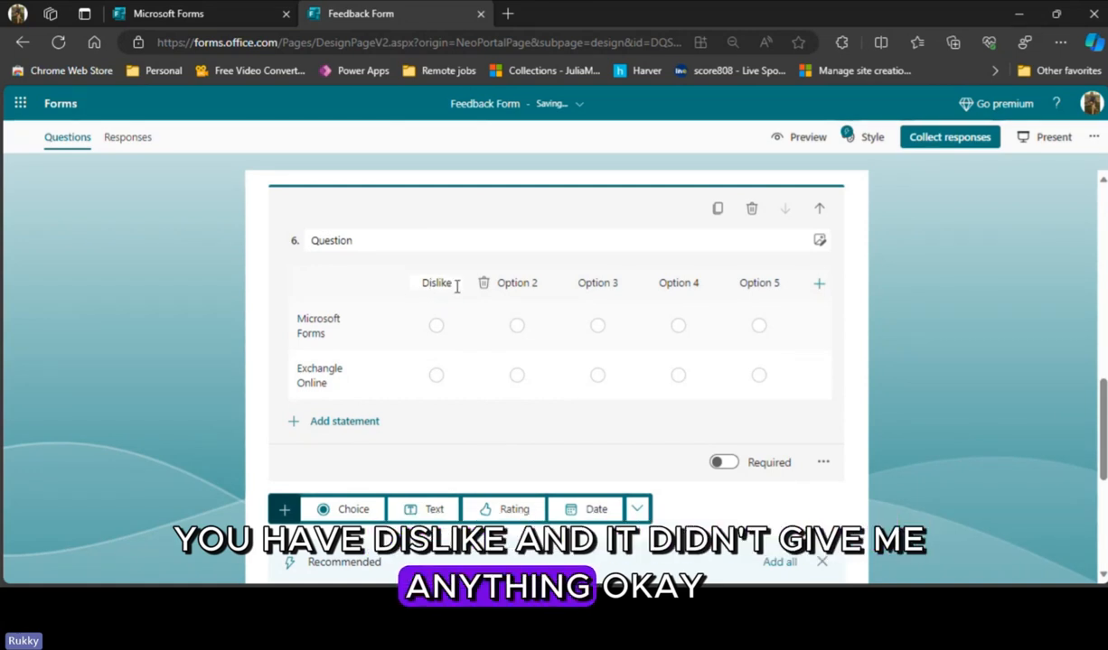
left_click_drag(454, 286, 418, 283)
key("BackSpace")
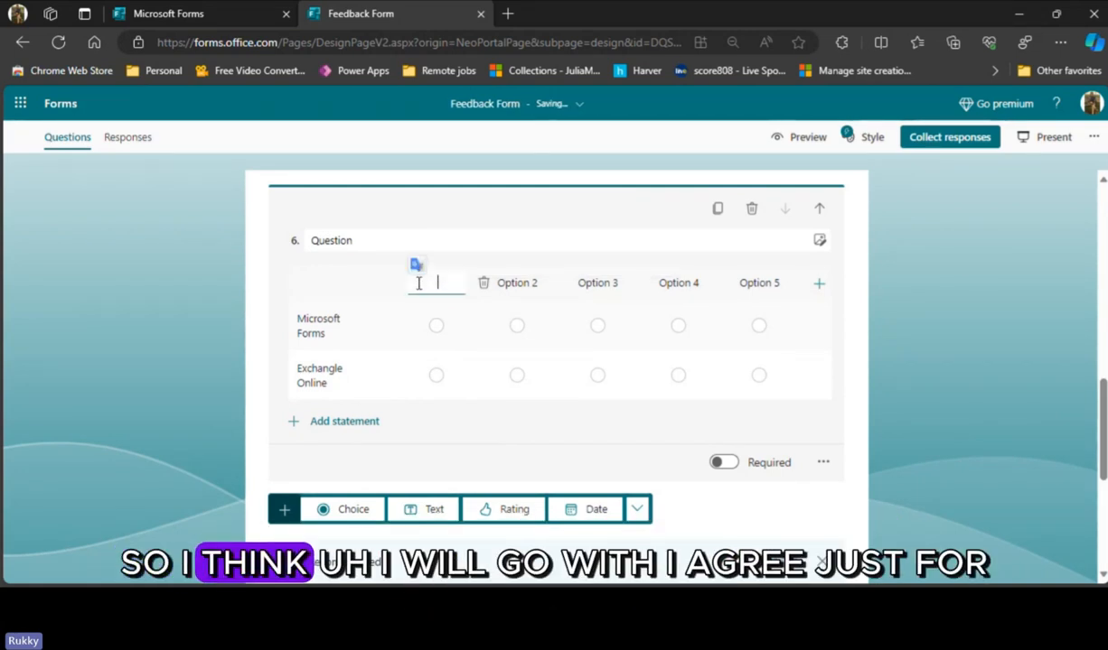
type("Agree")
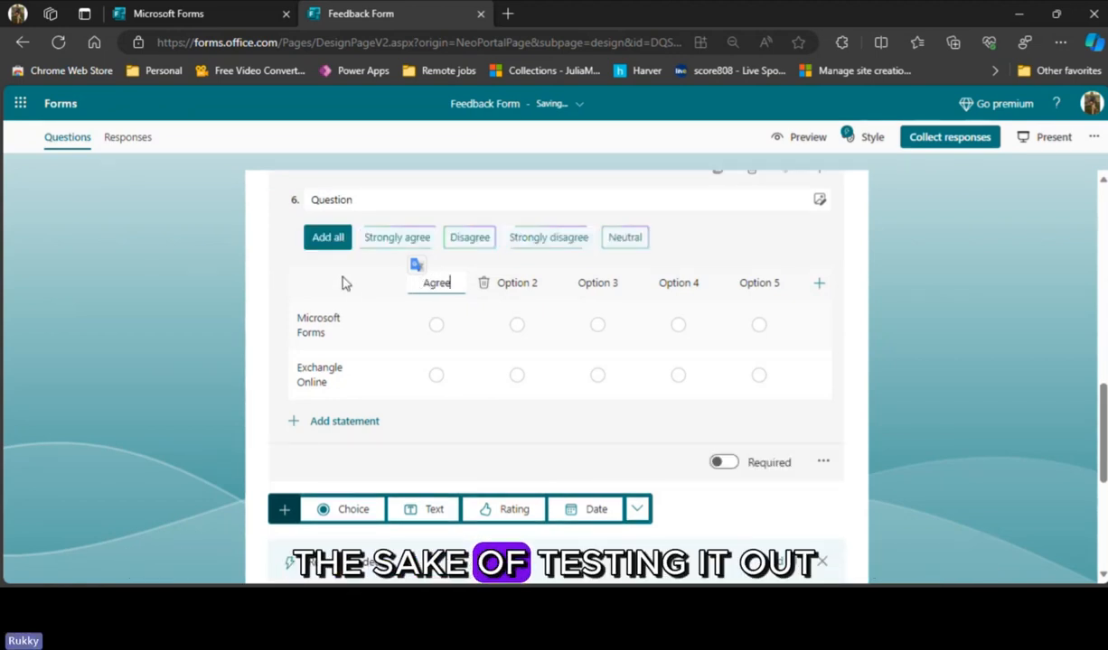
left_click(327, 238)
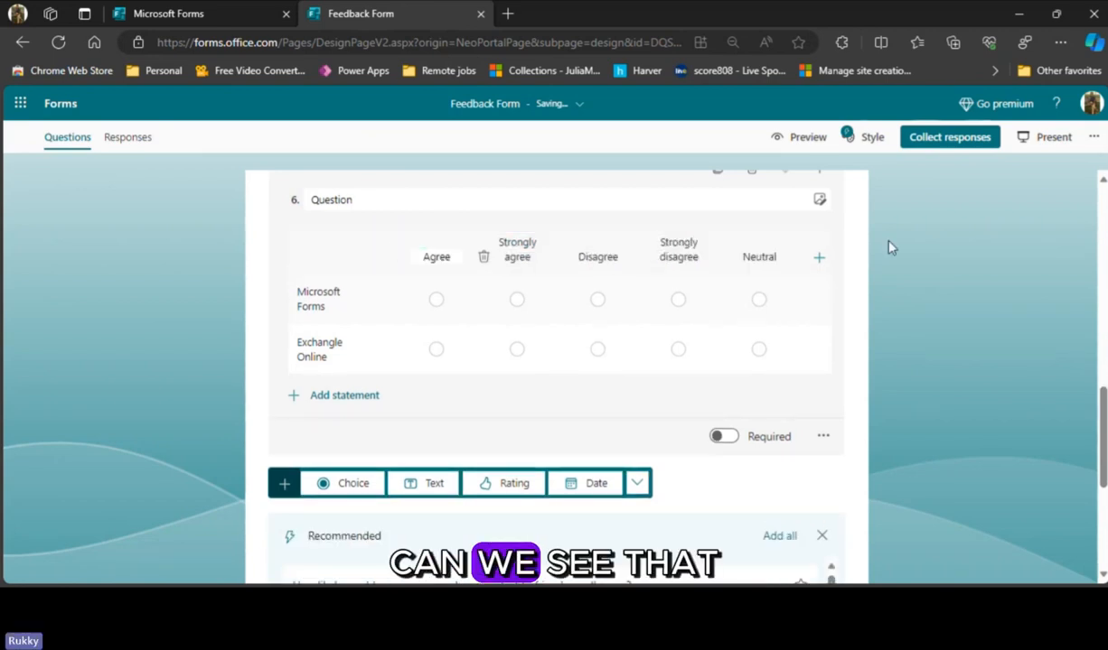
left_click_drag(777, 256, 488, 258)
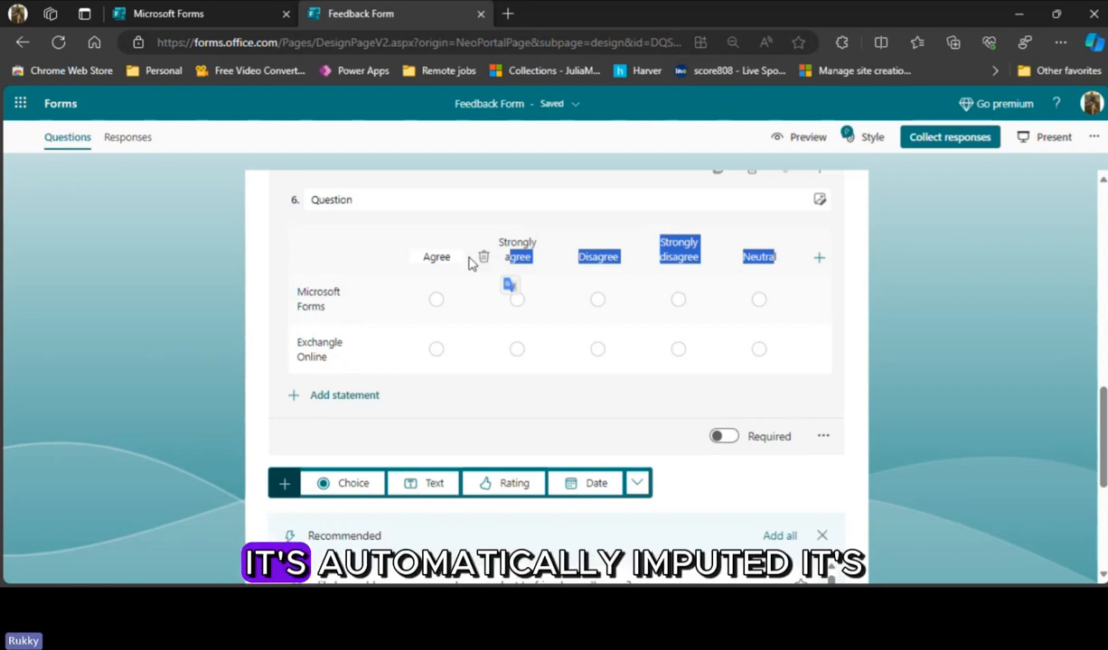
left_click(887, 281)
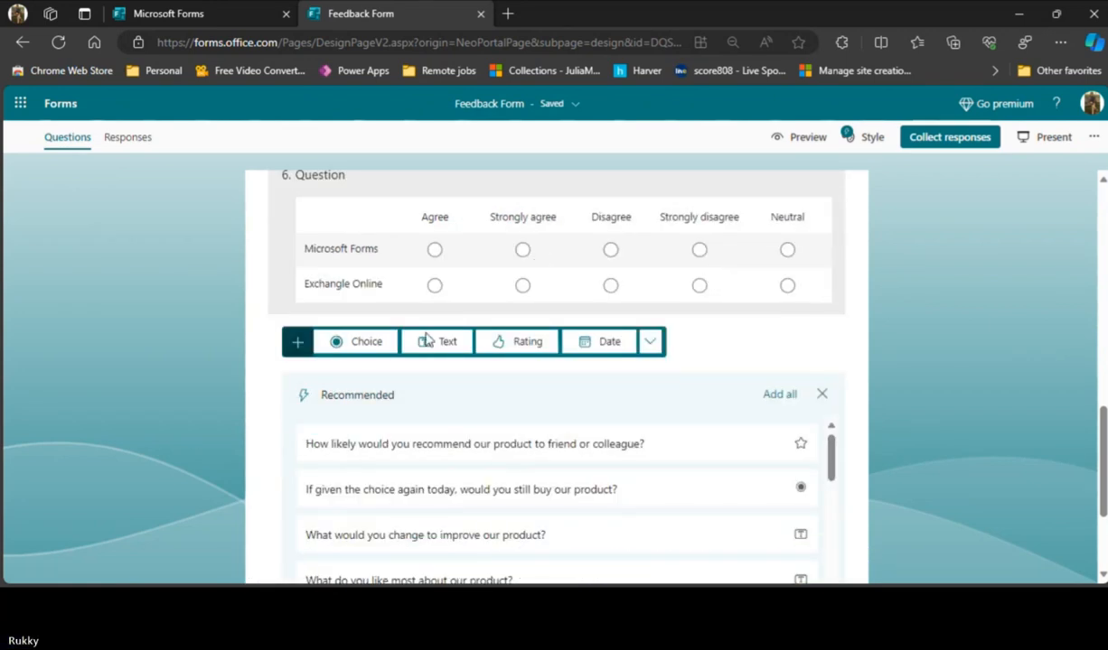
- Add a Net Promoter Score question below the Likert question
scroll(425, 338, "up", 2)
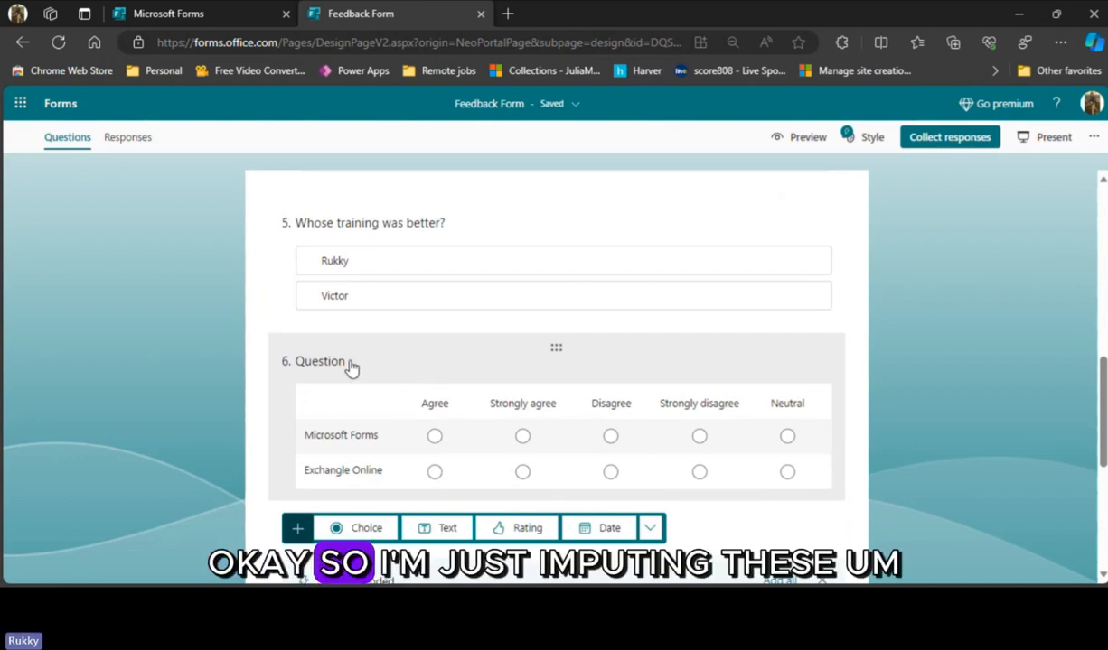
left_click(352, 366)
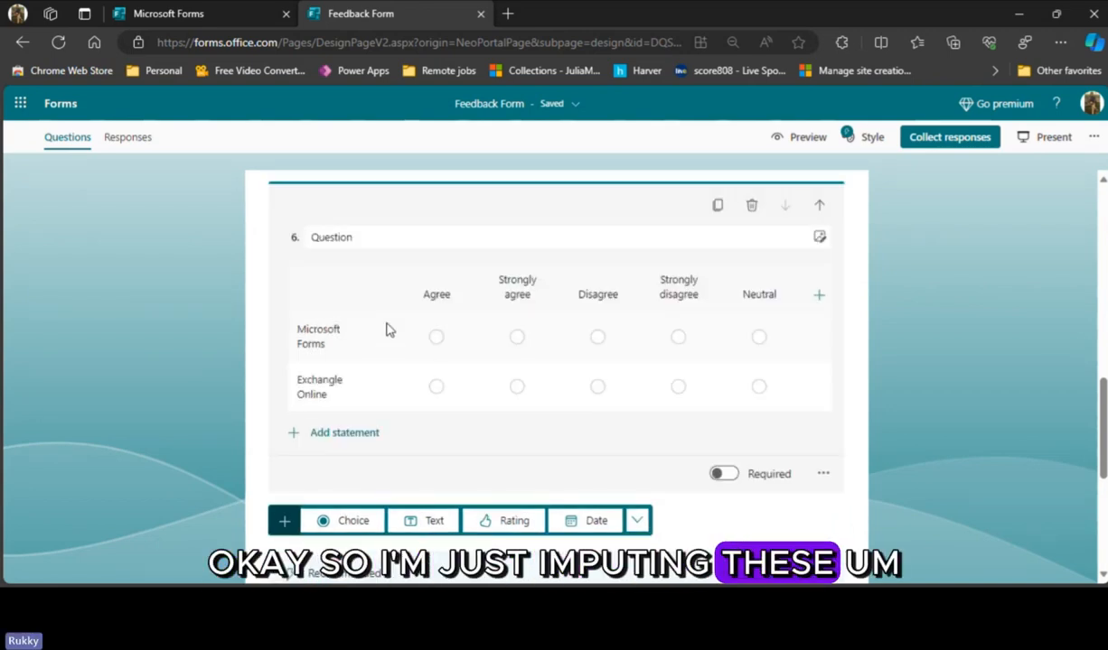
scroll(457, 425, "down", 2)
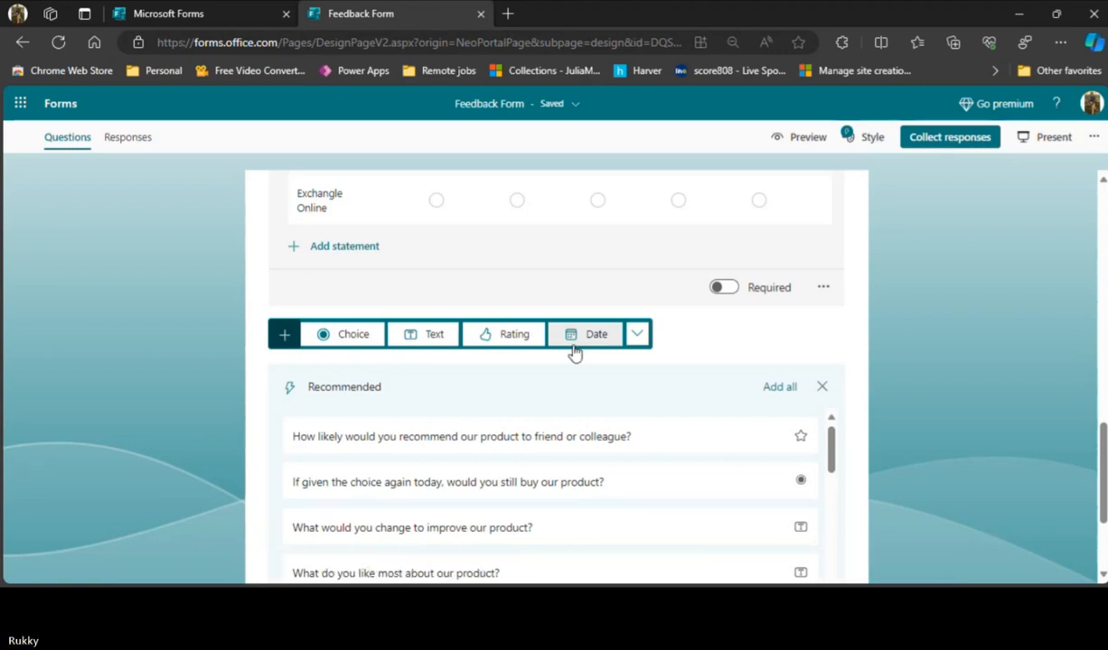
left_click(637, 335)
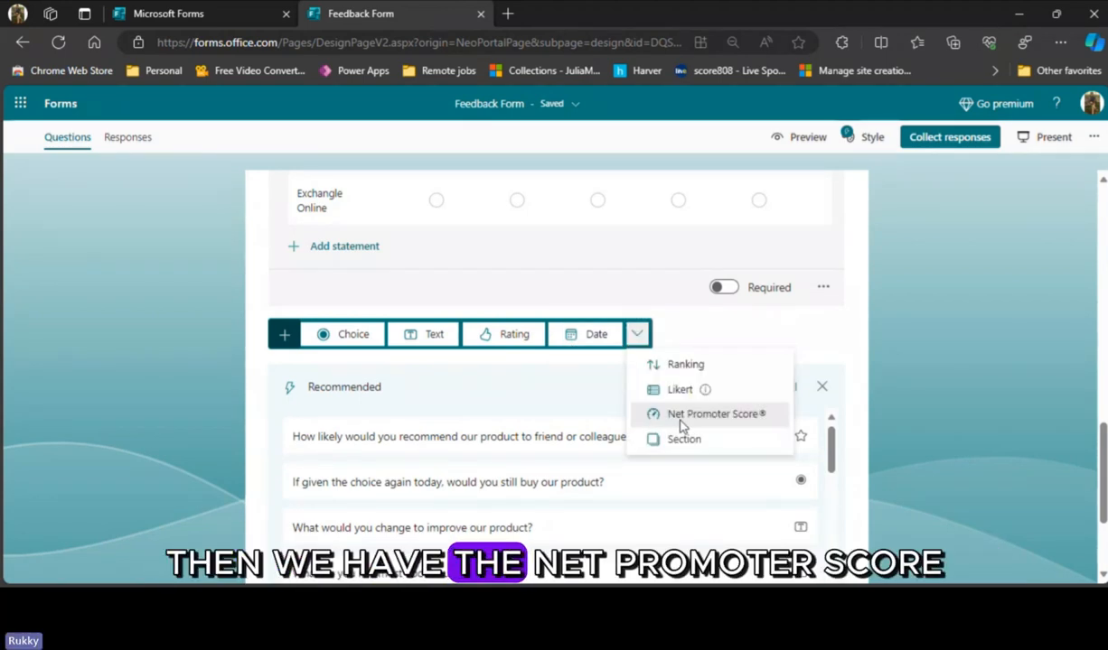
left_click(705, 419)
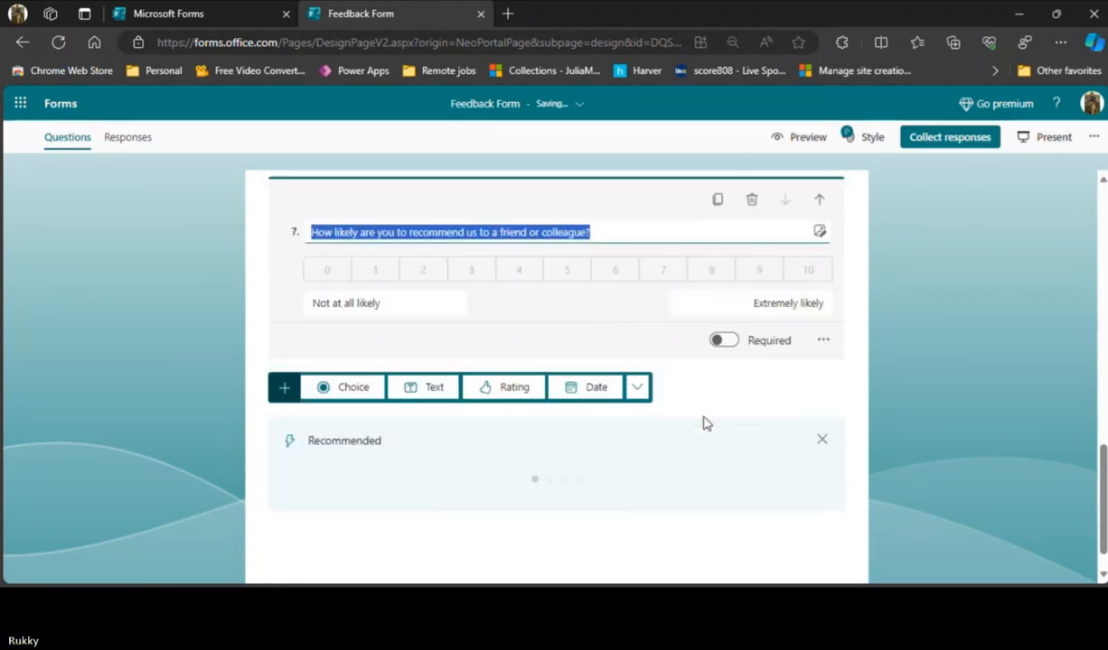
- Examine the Net Promoter Score question's wording, its rating scale and the labels at both ends
left_click(604, 236)
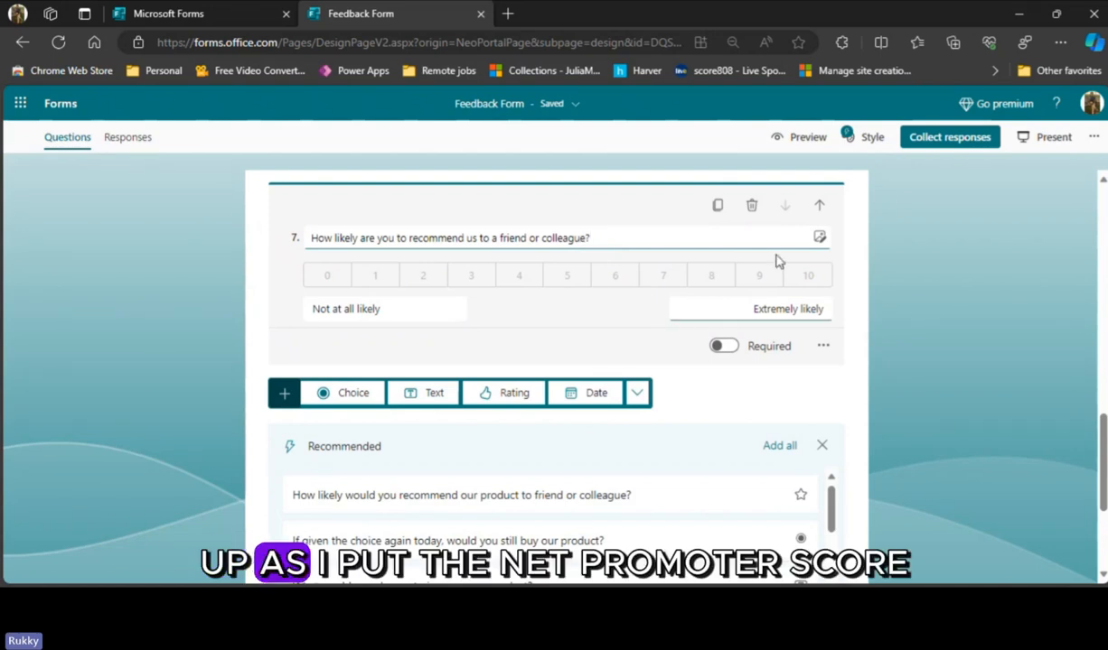
scroll(769, 372, "up", 1)
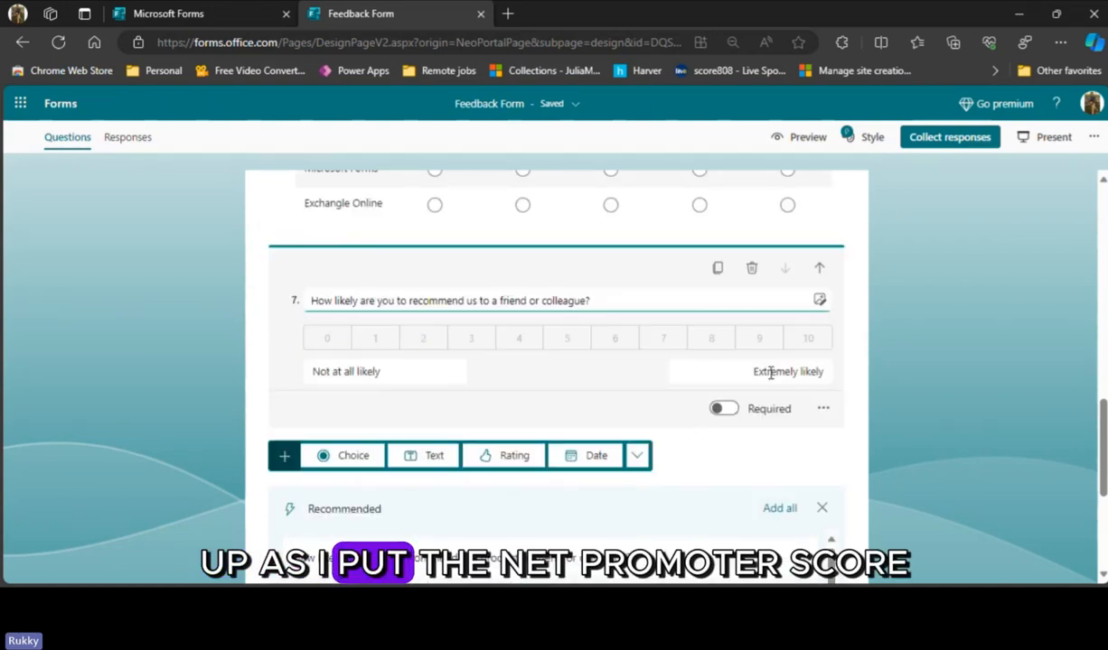
left_click(638, 458)
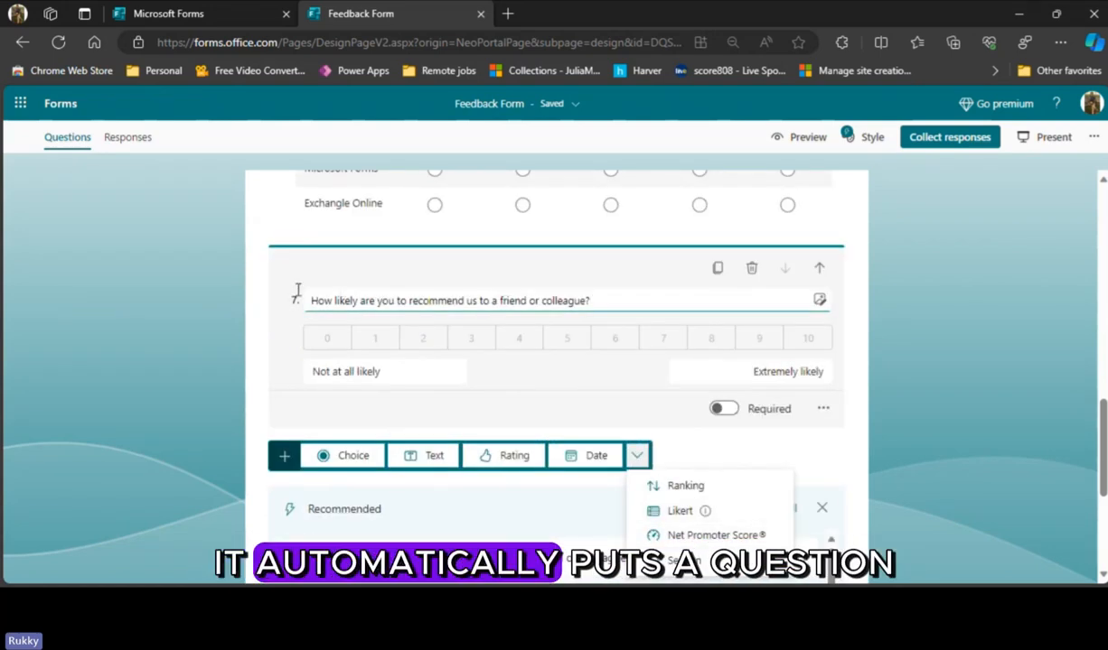
left_click_drag(309, 300, 609, 299)
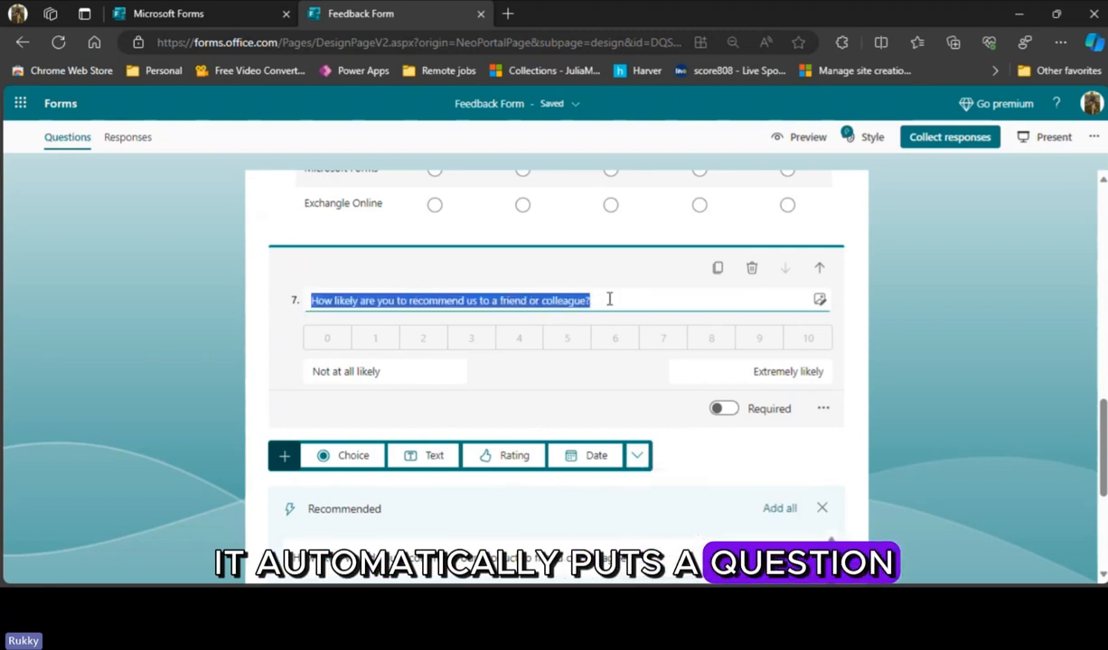
left_click(623, 297)
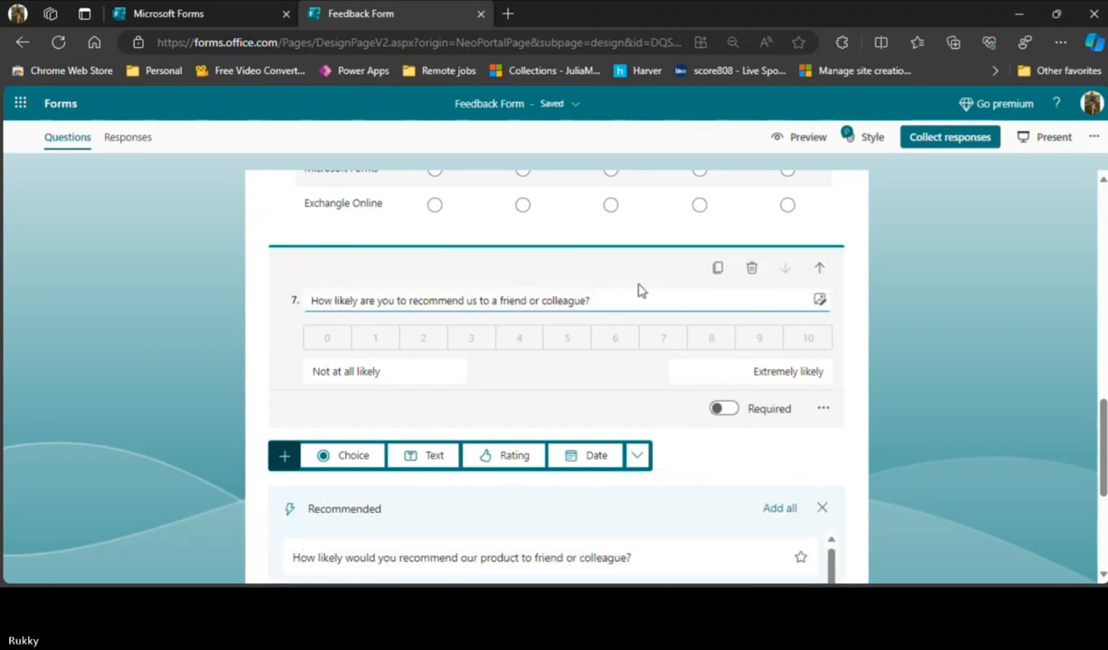
left_click(392, 382)
left_click(344, 385)
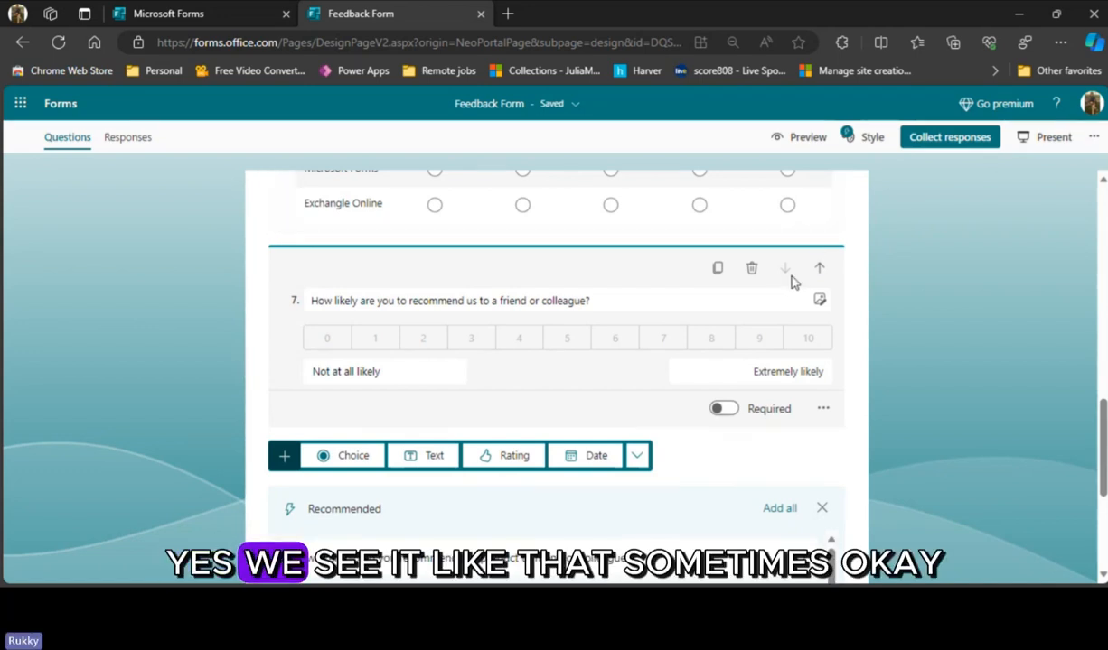
- Add a new section after the Net Promoter Score question and review how the form is divided into sections
scroll(871, 266, "down", 3)
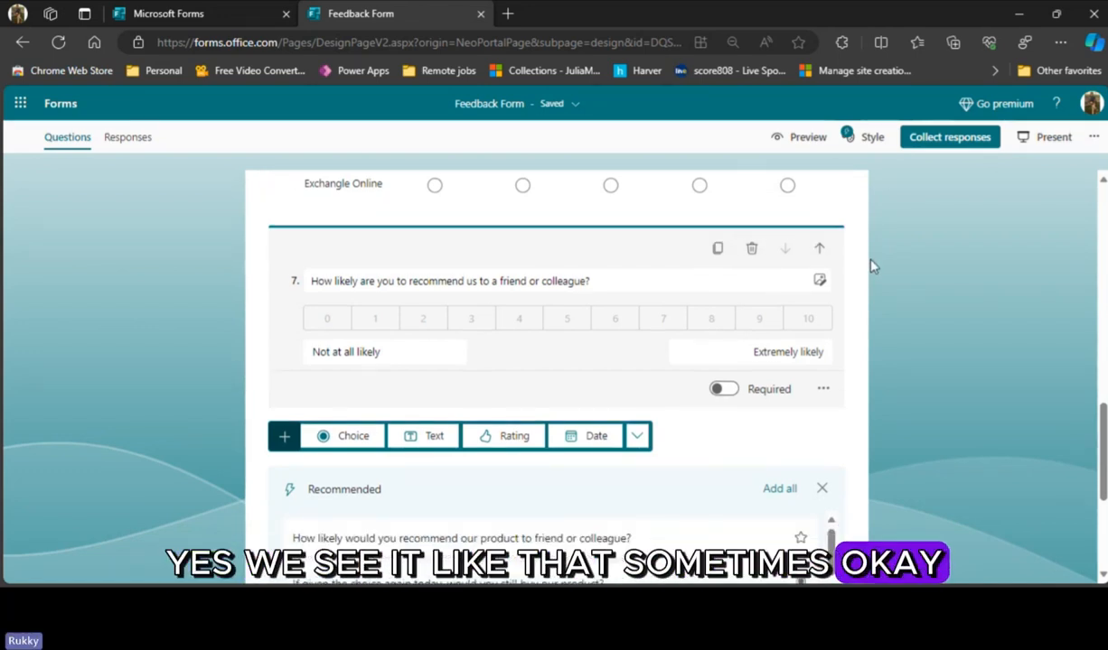
left_click(637, 333)
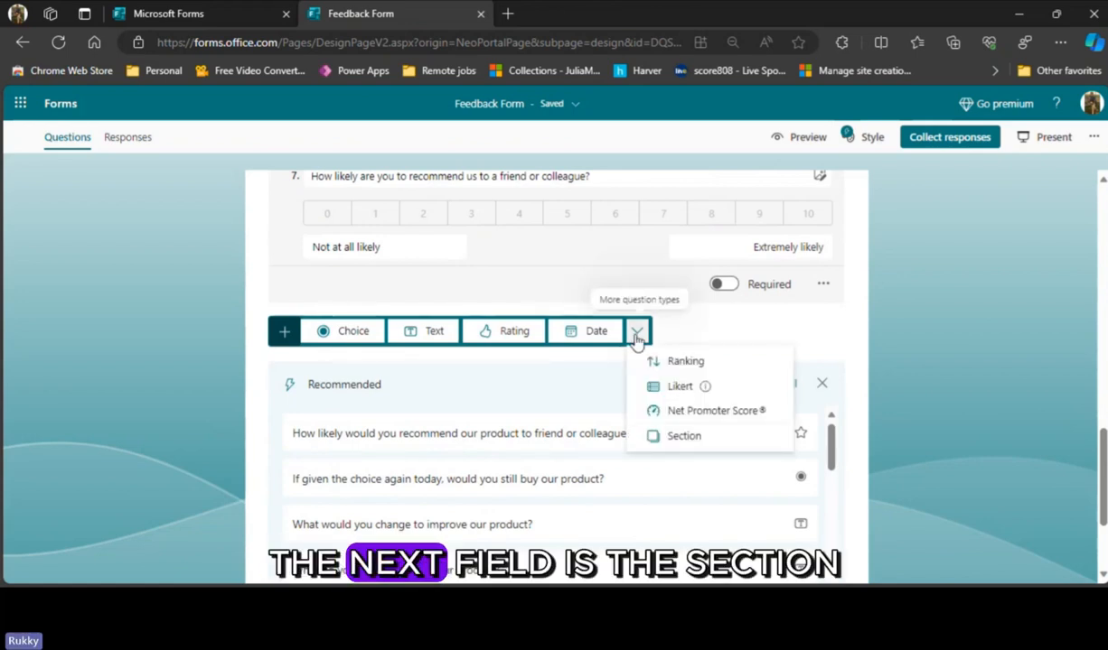
left_click(685, 436)
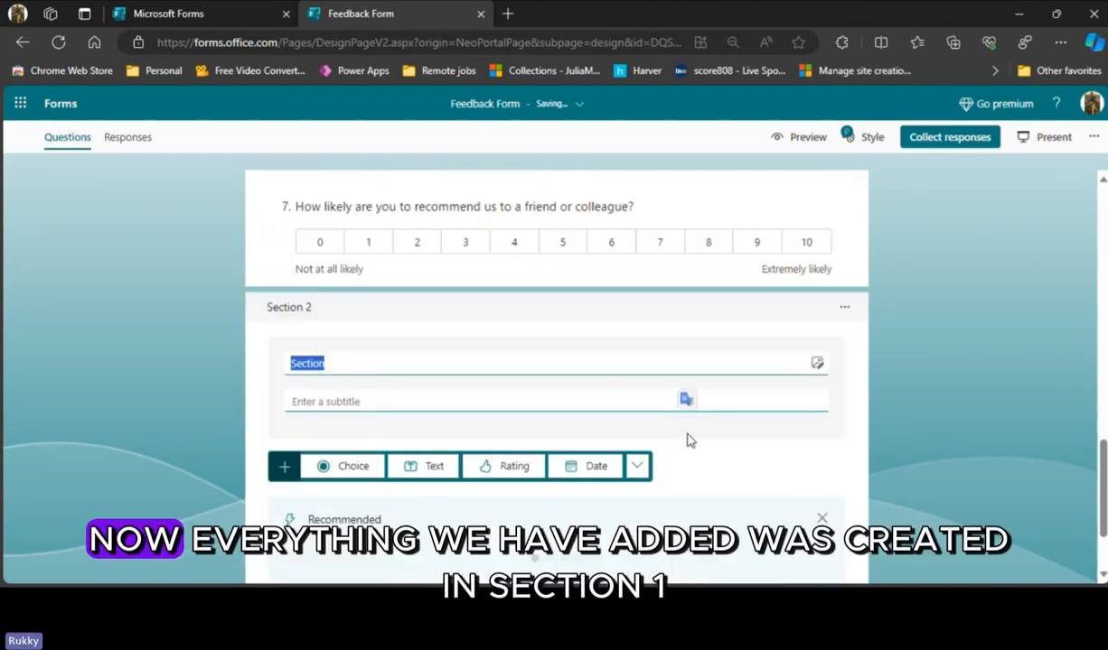
scroll(494, 289, "up", 15)
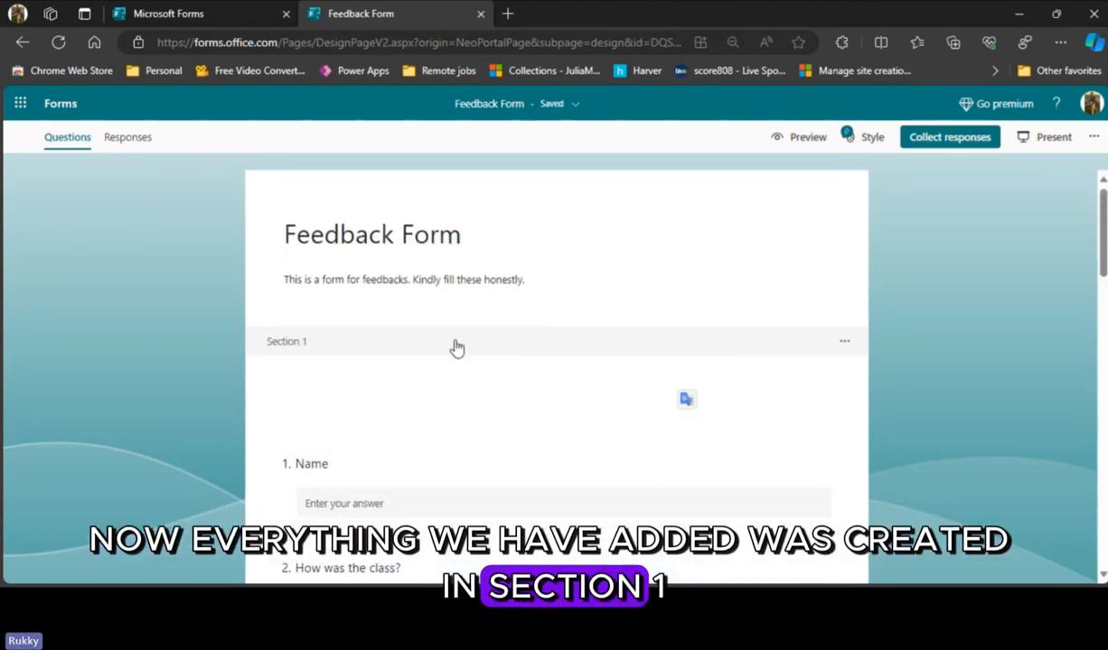
scroll(514, 349, "down", 3)
scroll(514, 349, "down", 10)
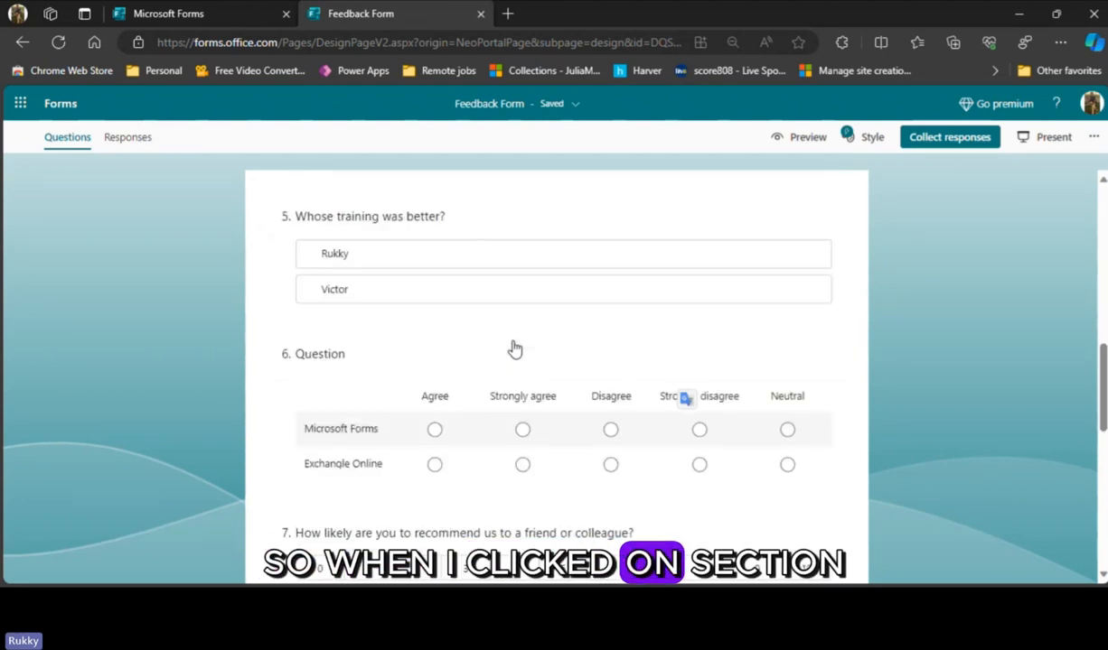
scroll(506, 437, "down", 2)
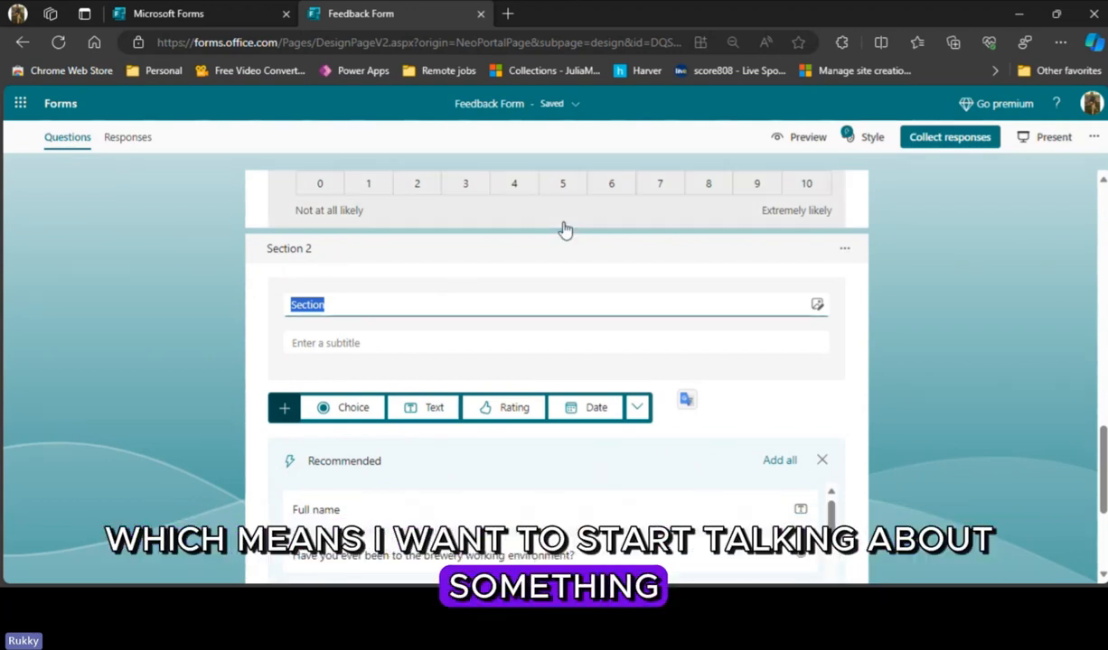
- Preview the form as a respondent and go to the end of the first section
left_click(906, 230)
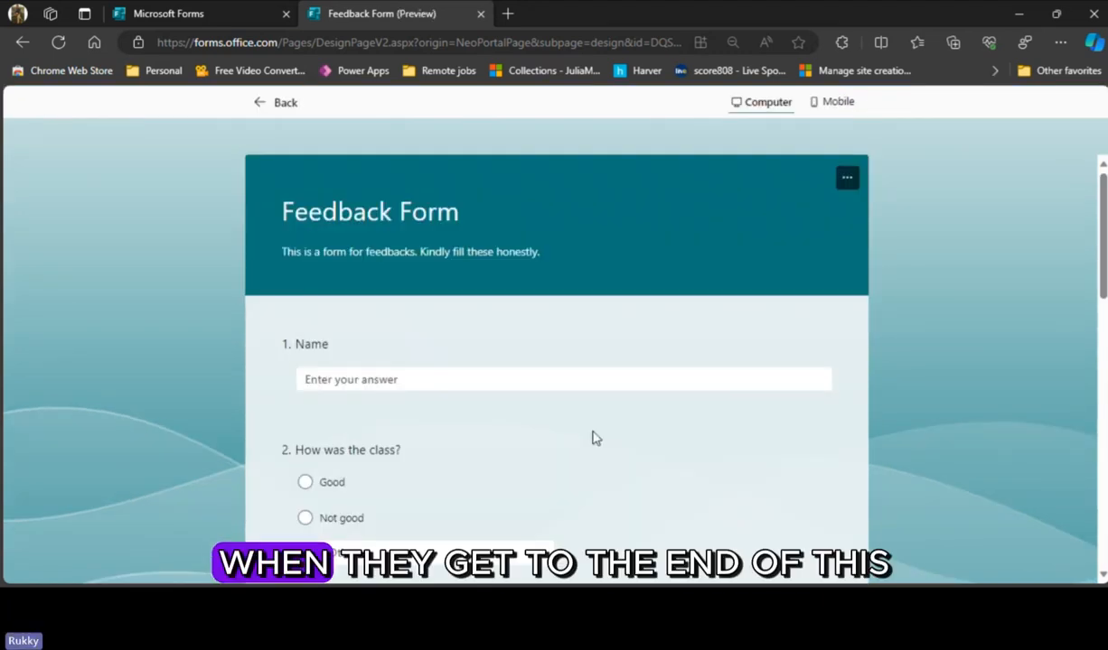
scroll(593, 439, "down", 10)
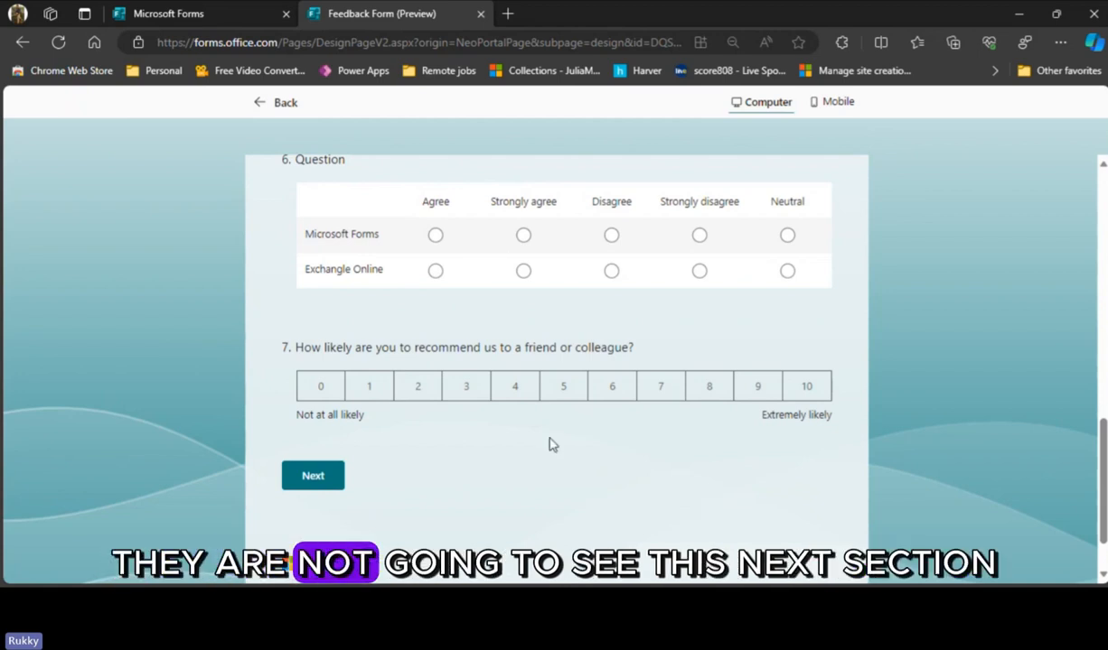